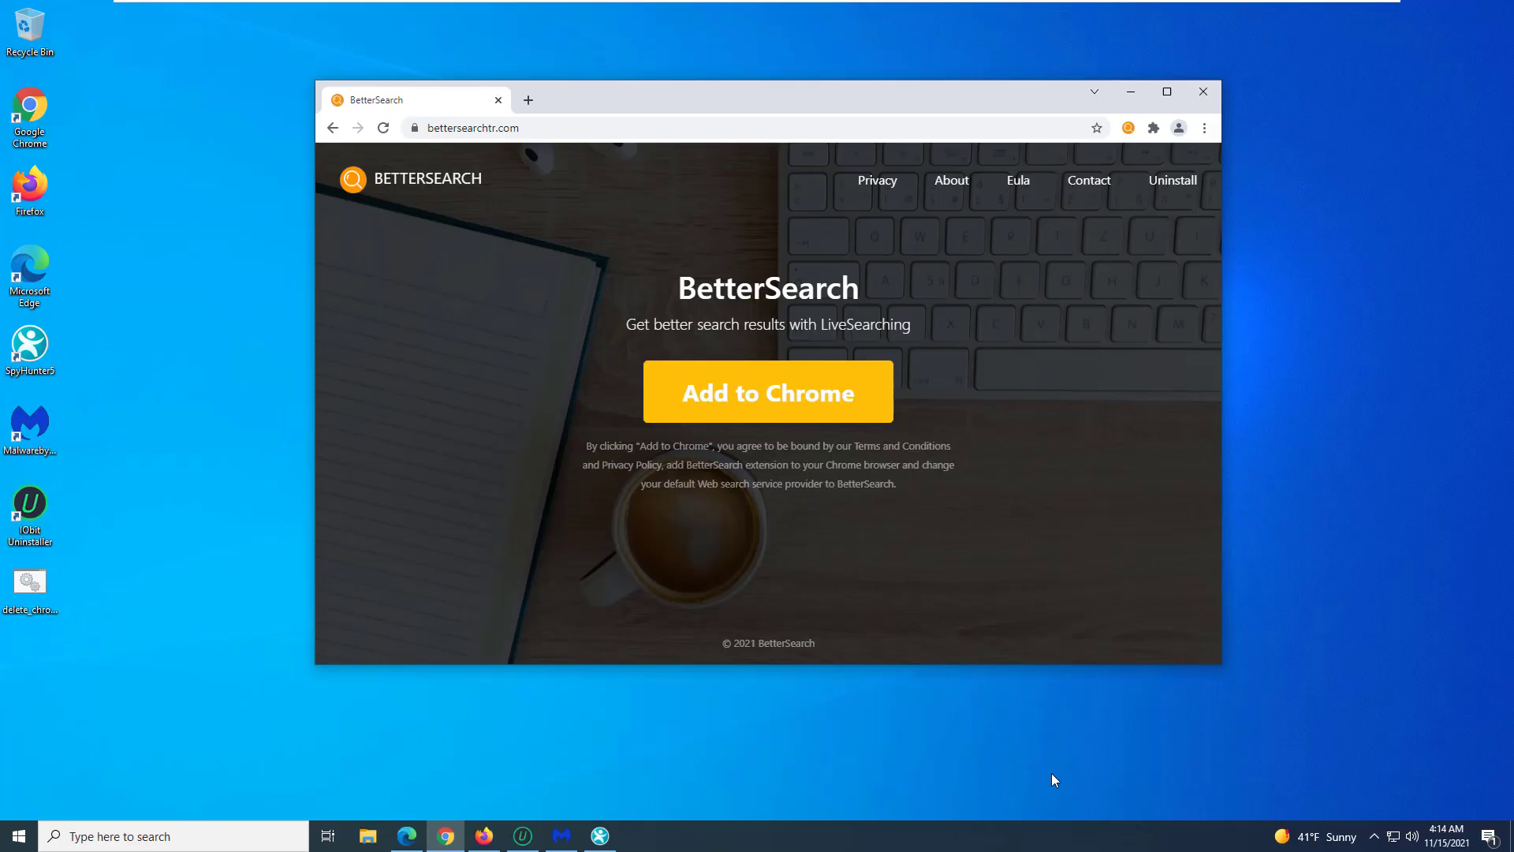
Step: Show the hijacked Chrome, Firefox and Edge pages in turn, ending on Chrome
left_click(881, 754)
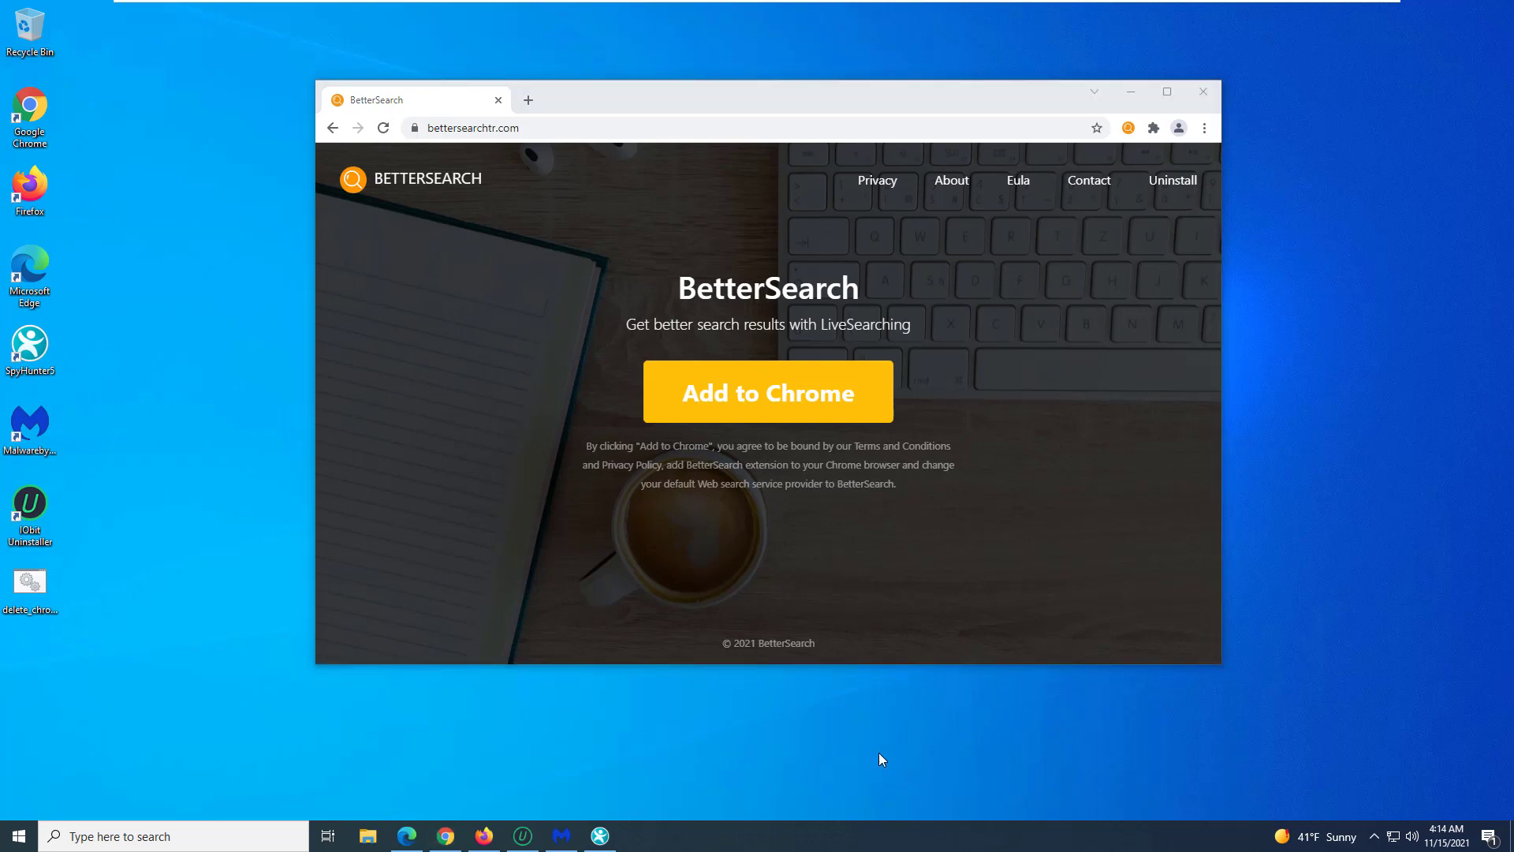
left_click(507, 175)
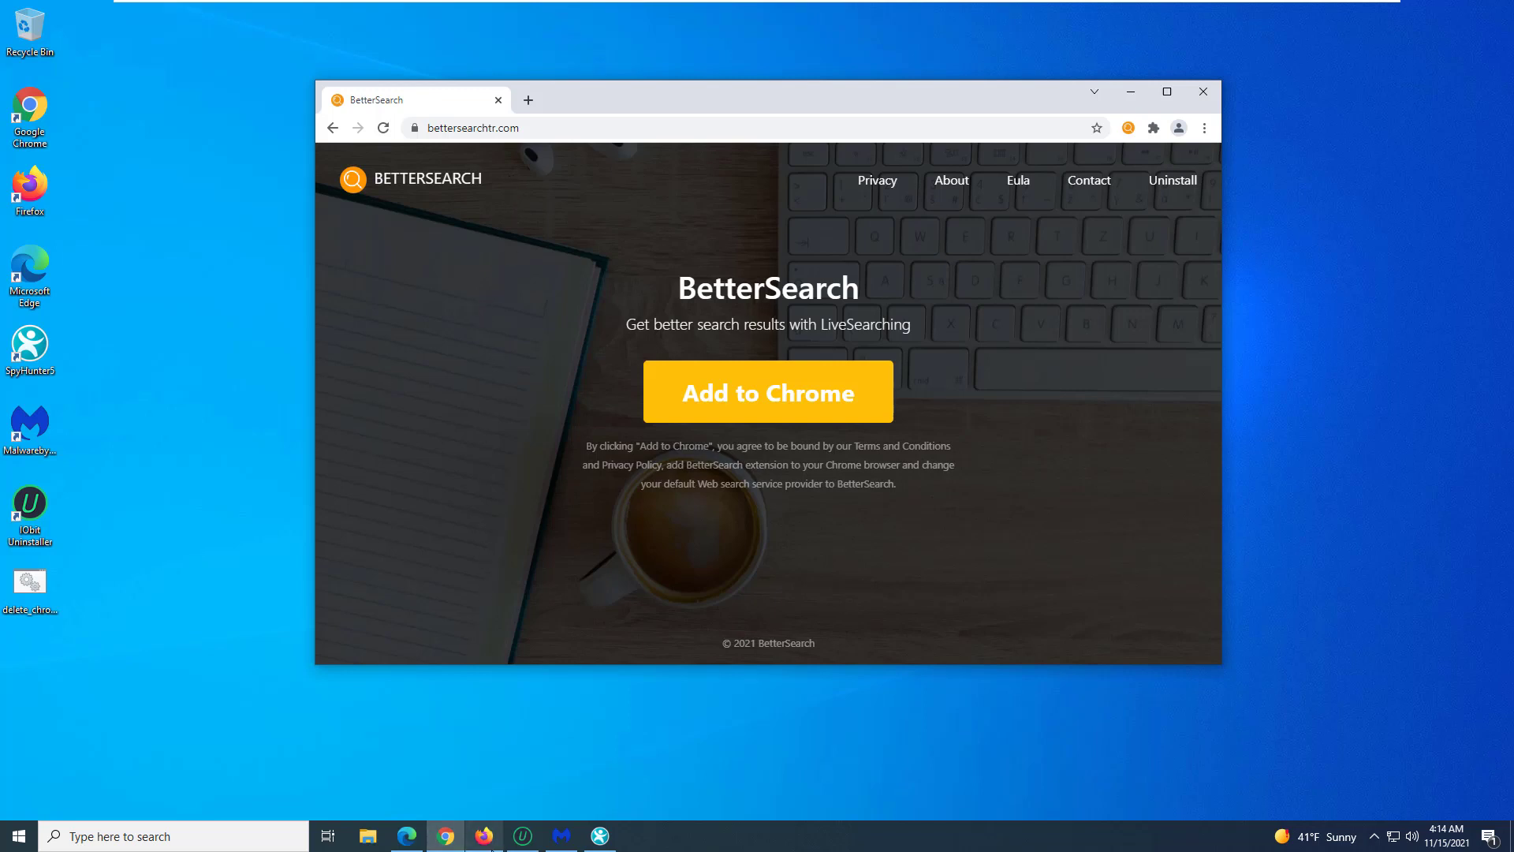
left_click(485, 835)
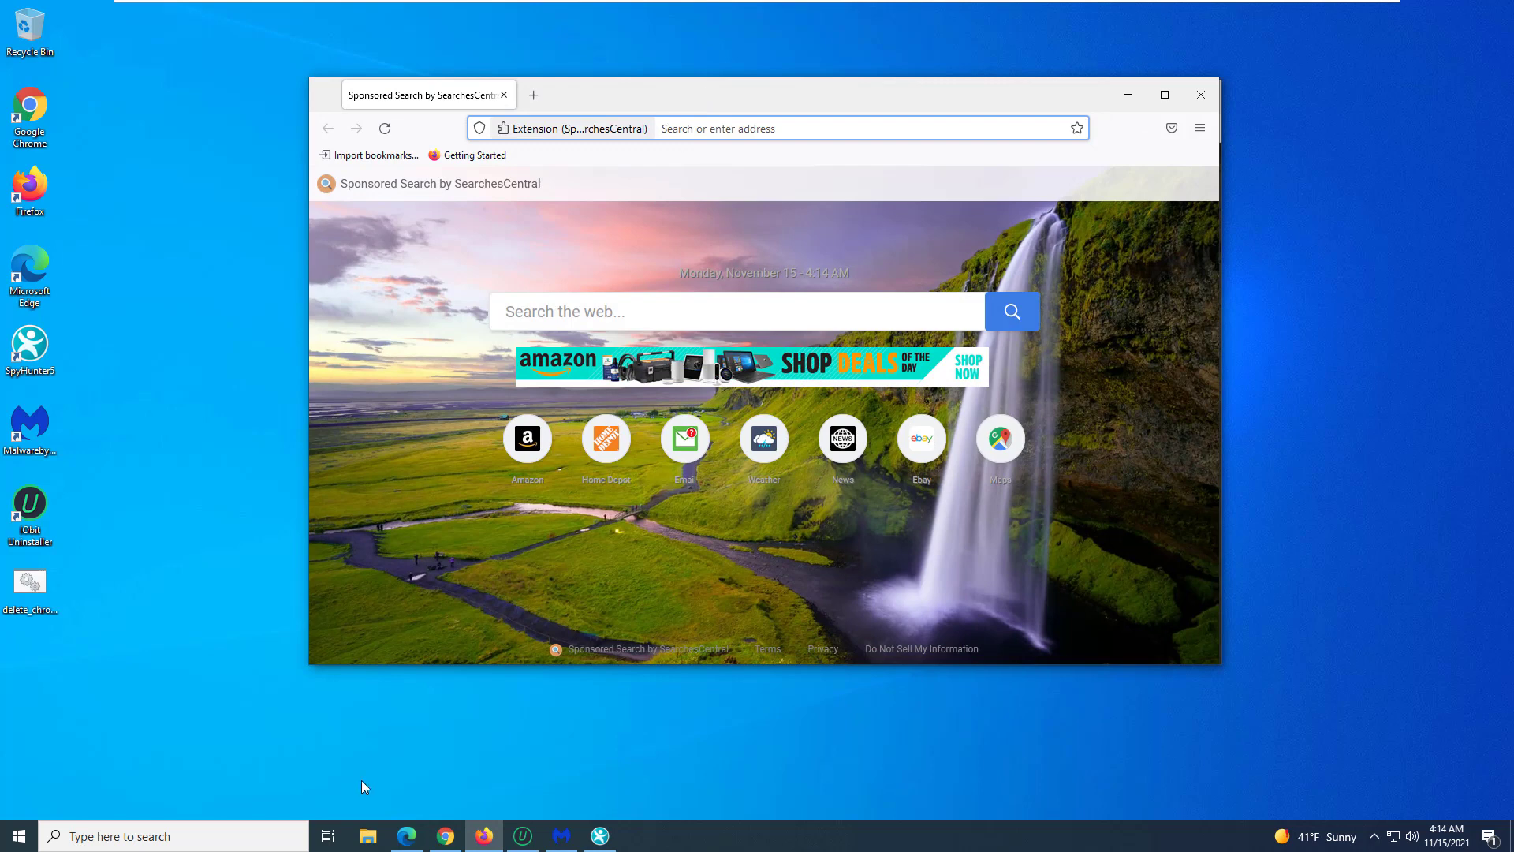
left_click(406, 835)
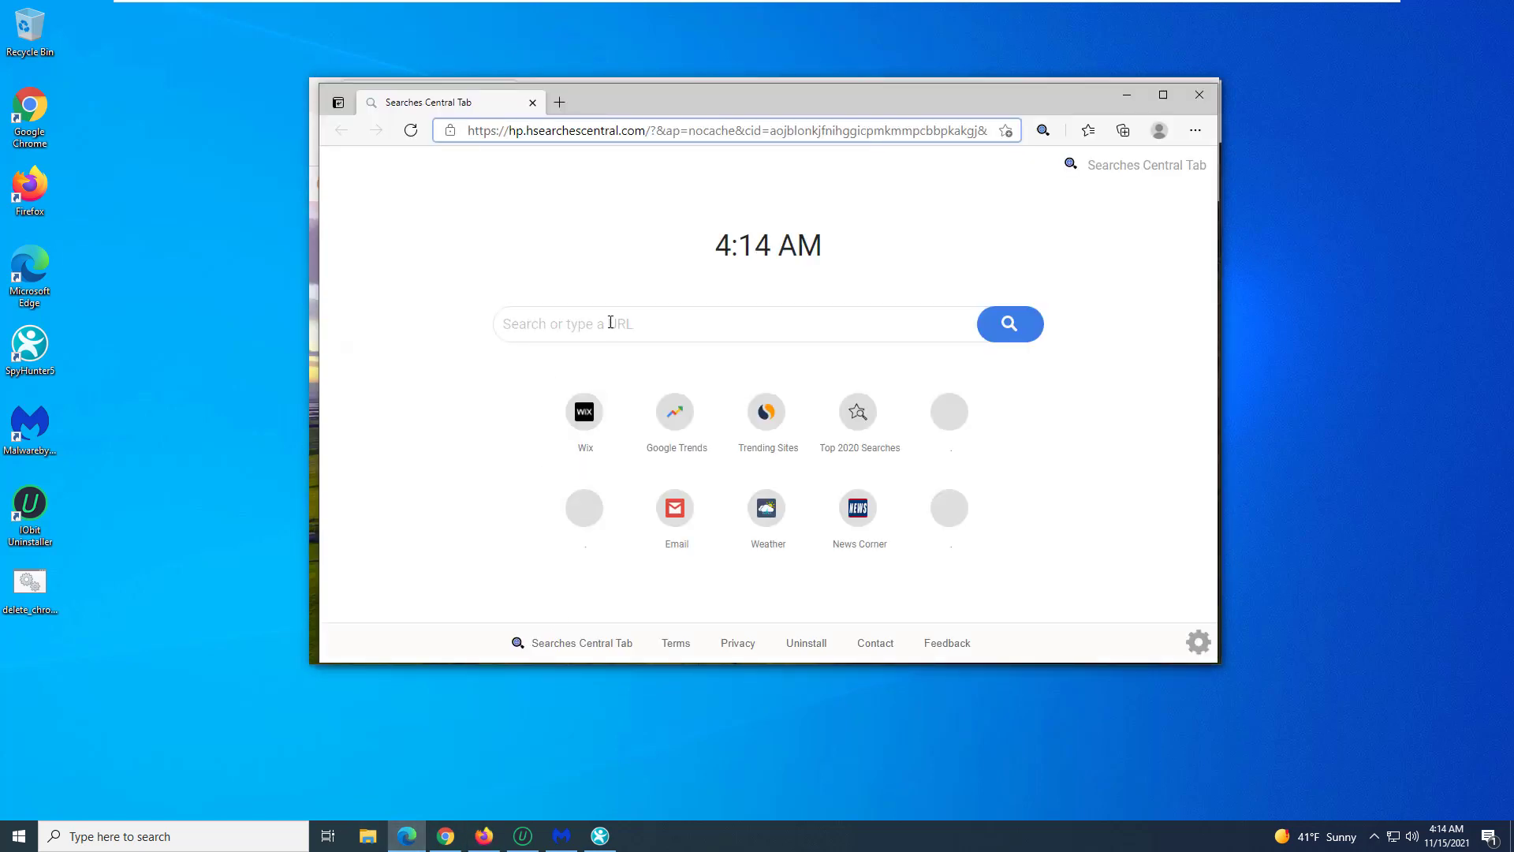
left_click(445, 836)
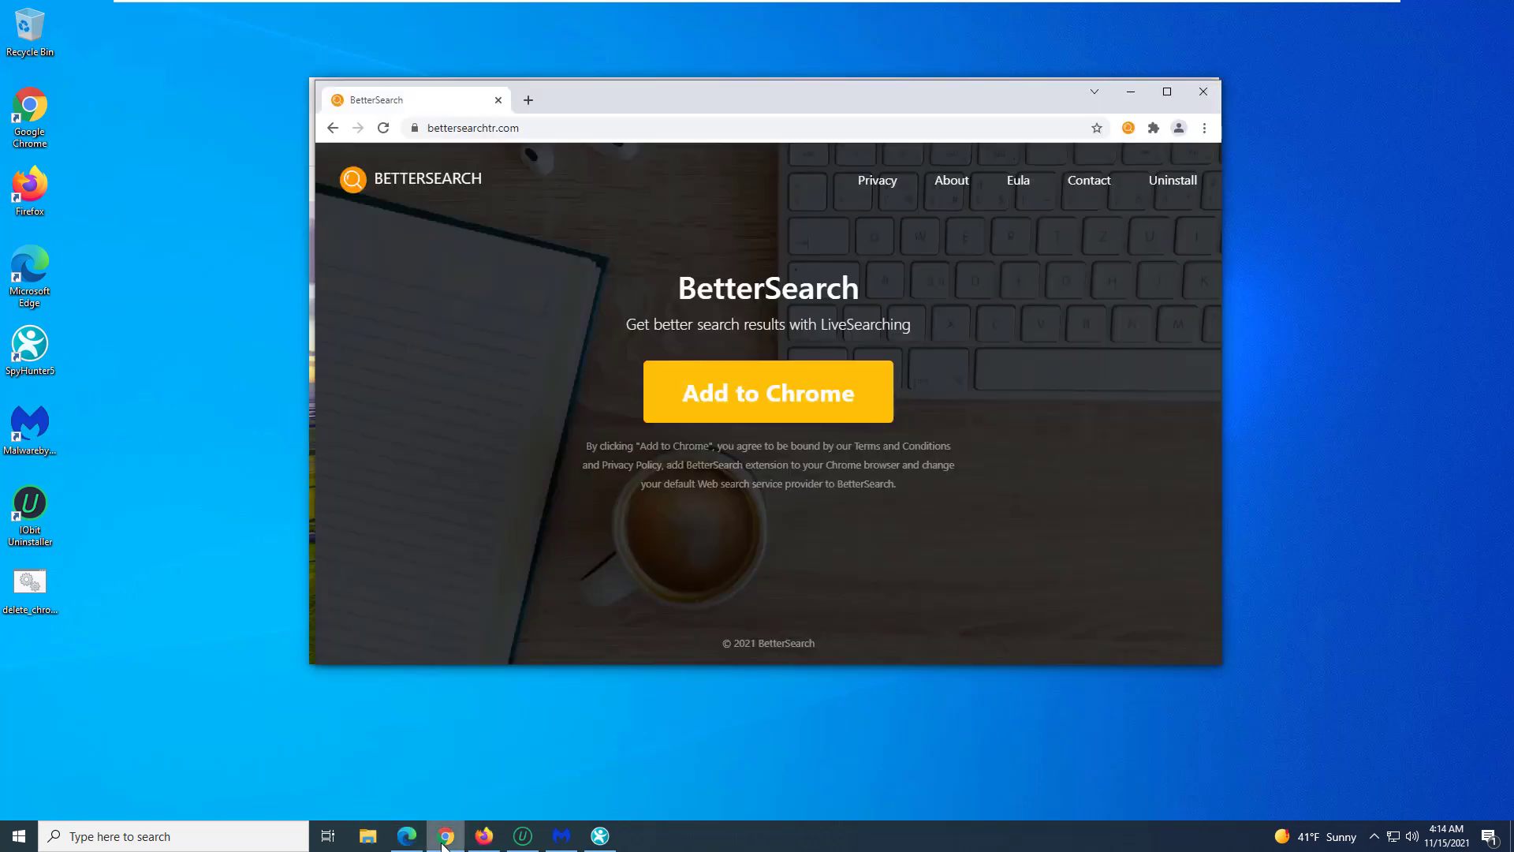
Step: Search 'test' in a new Chrome tab to reveal Yandex results, then minimize all windows
left_click(526, 105)
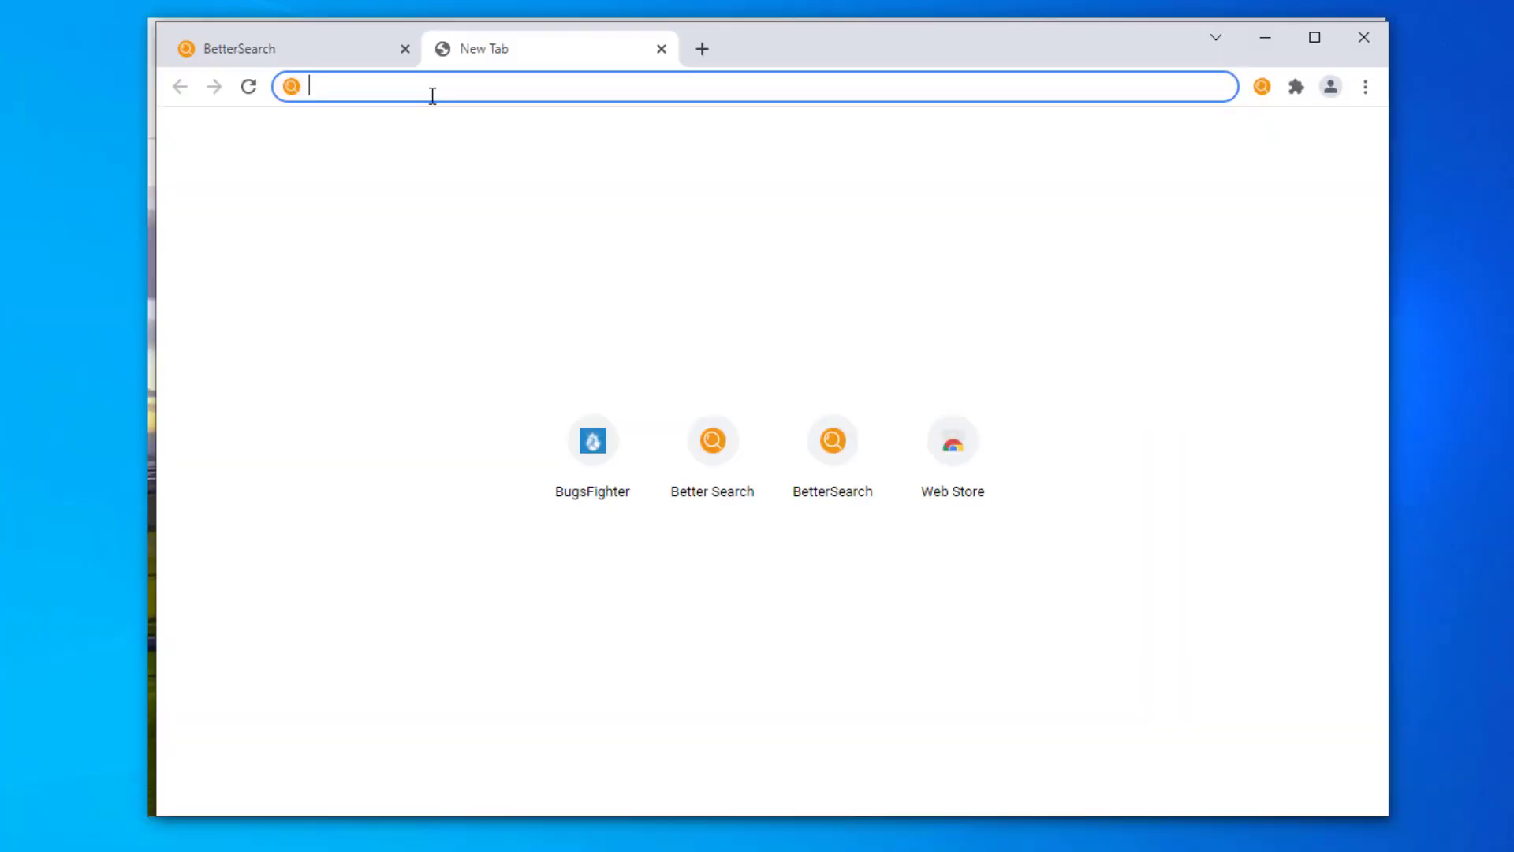
type("test&clid=2317639&lr=37&redircnt=1636978506.1")
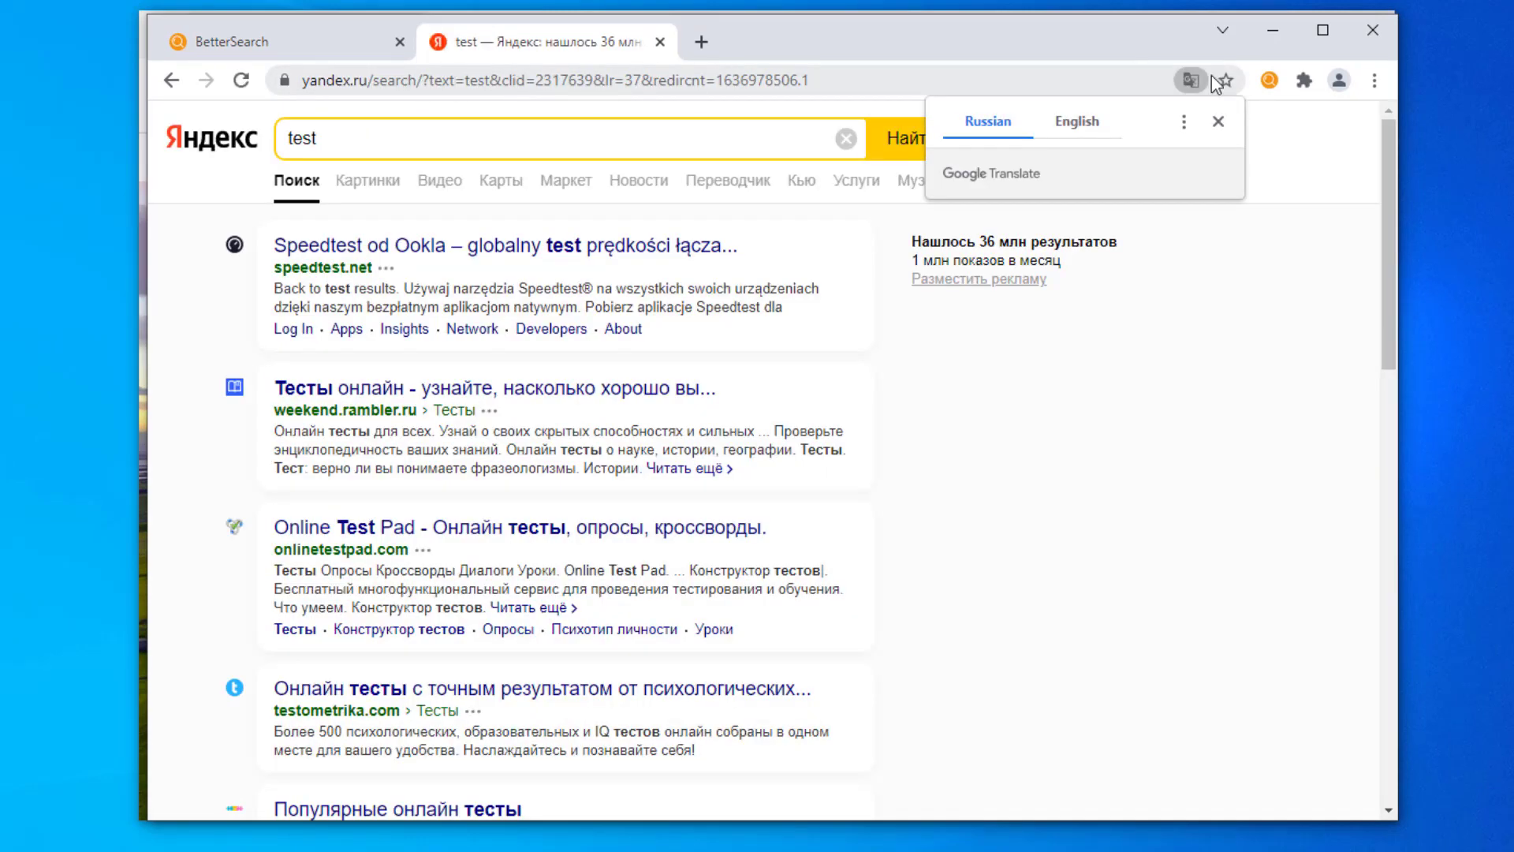
left_click(1217, 121)
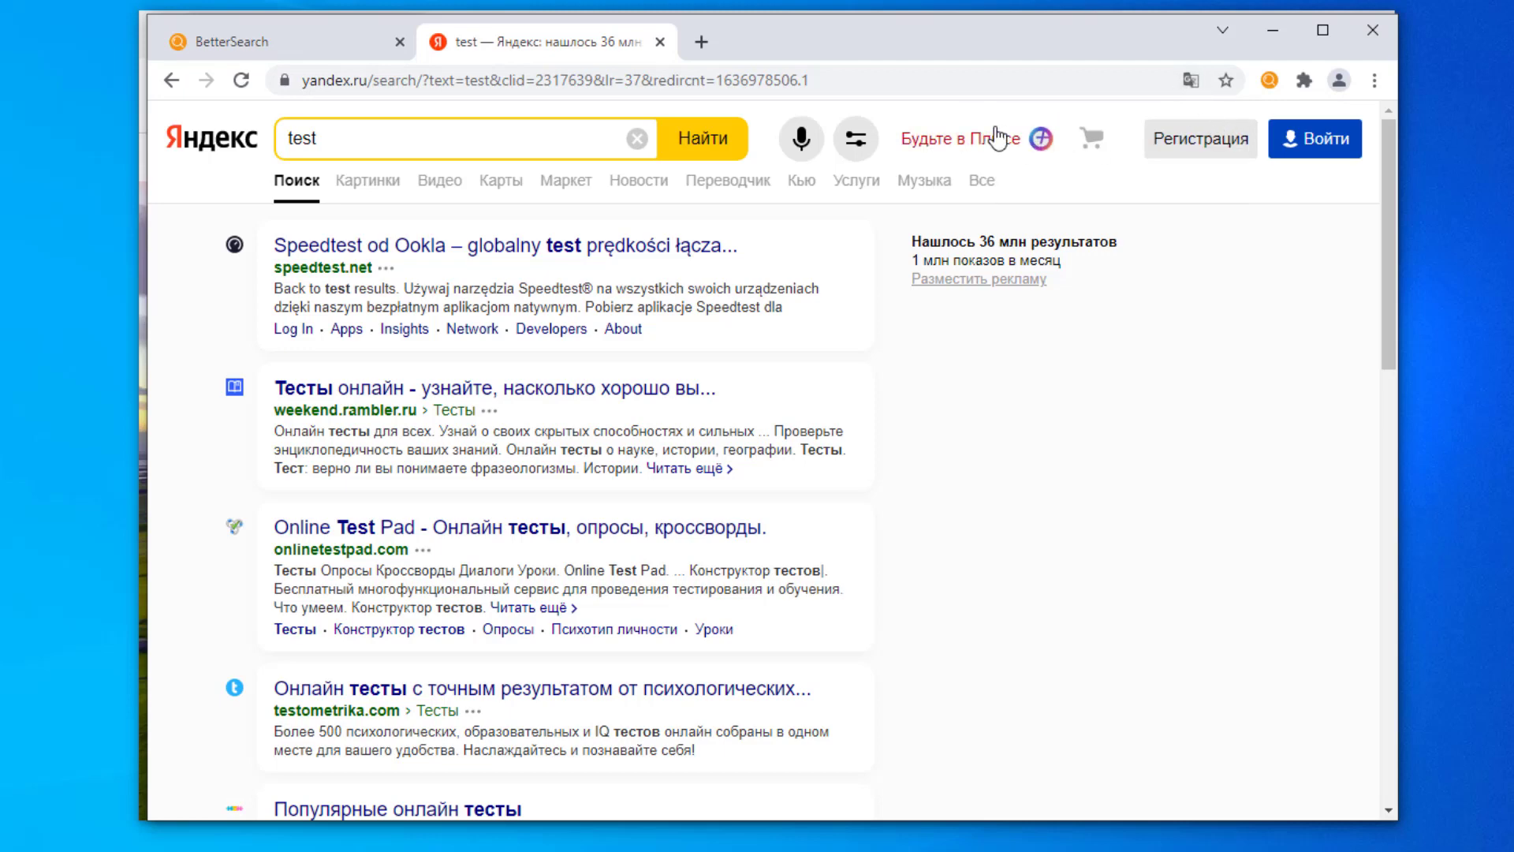
left_click(1268, 38)
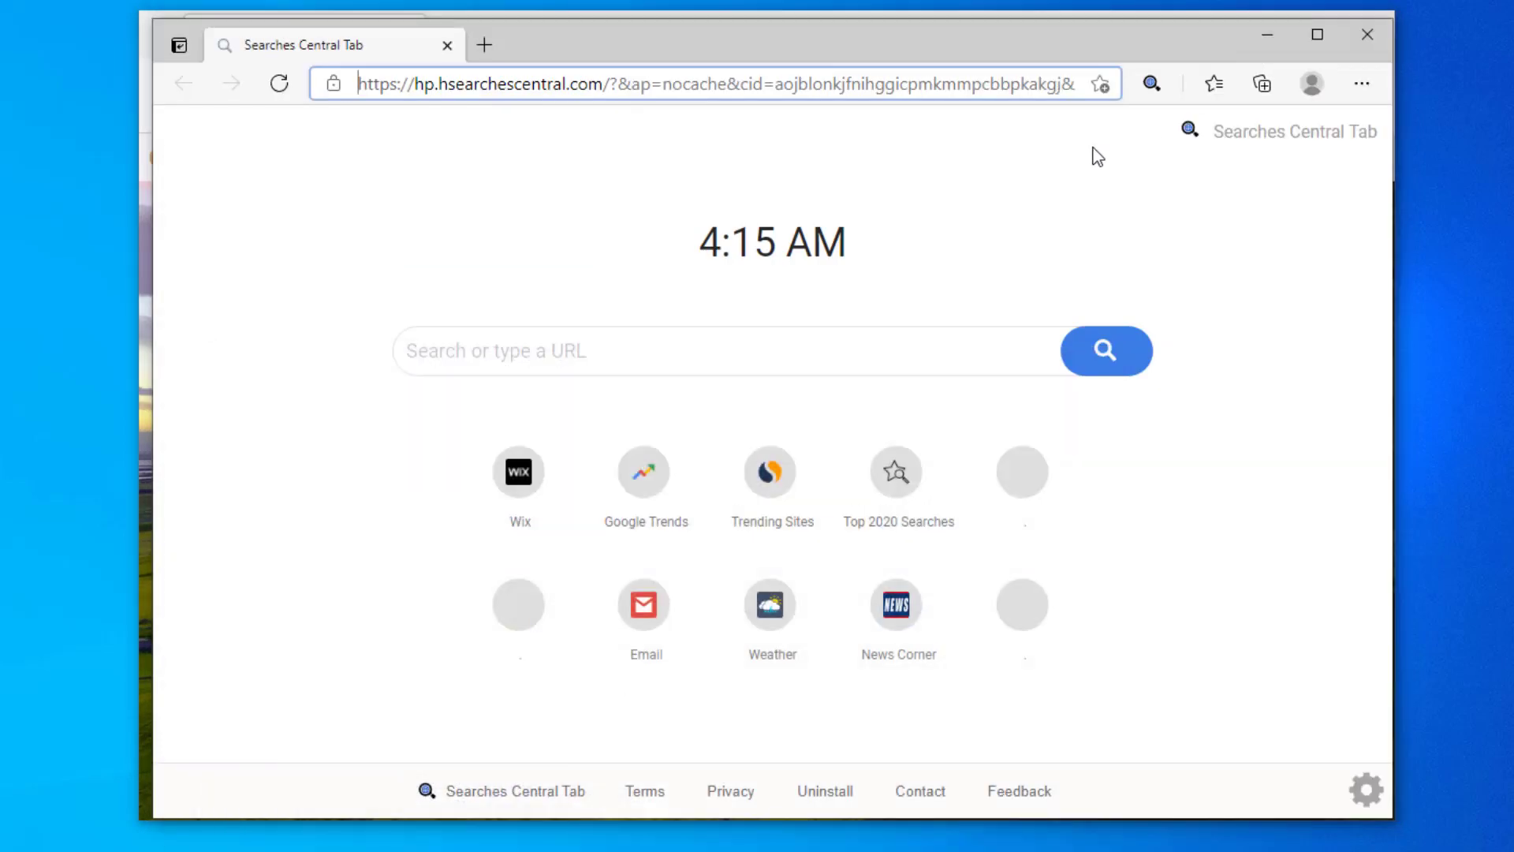
left_click(1258, 38)
left_click(1250, 39)
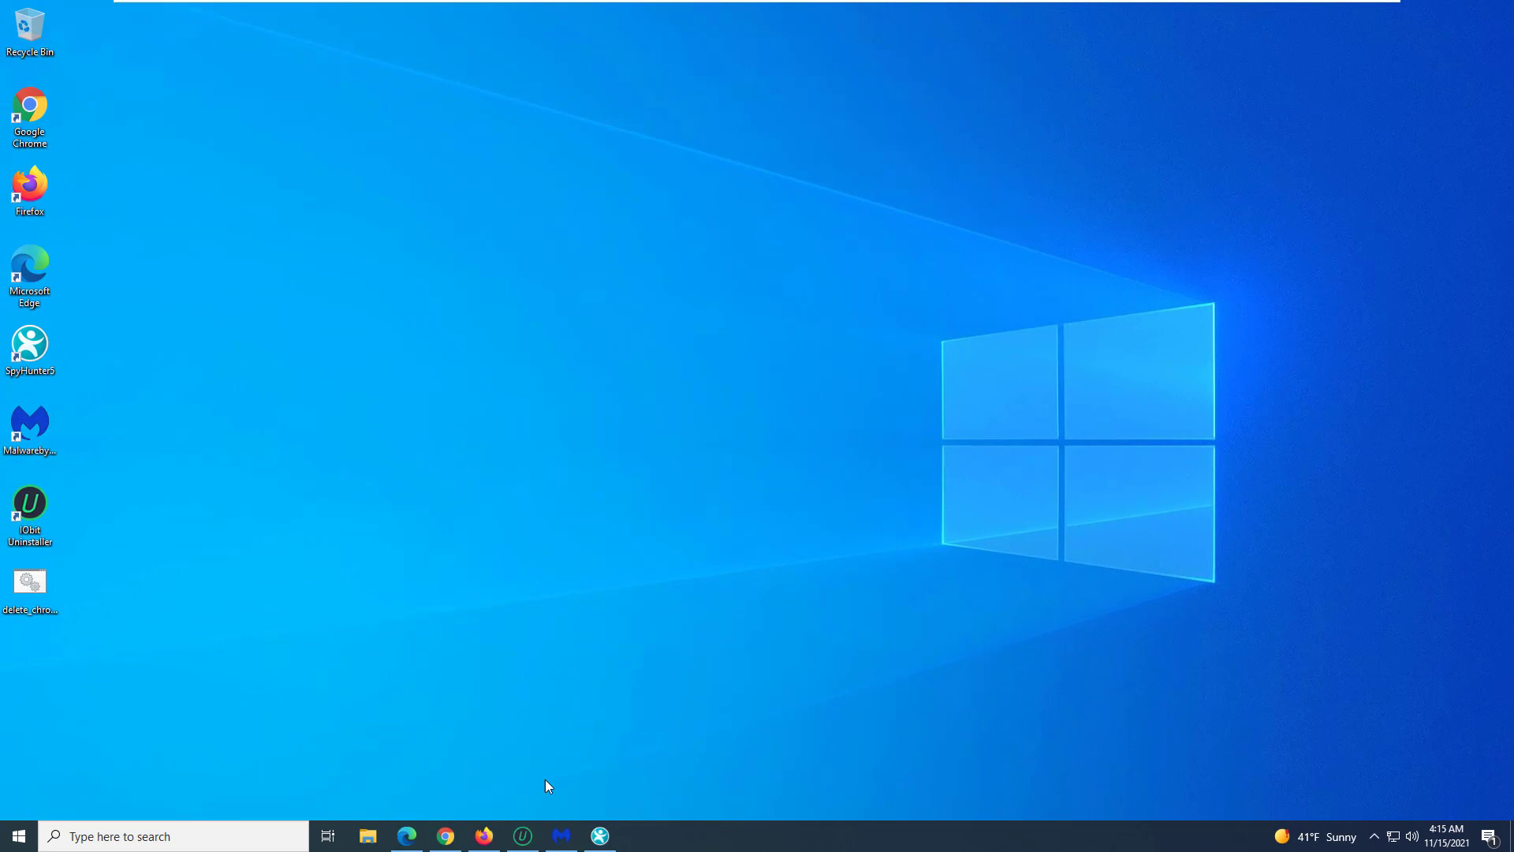
left_click(600, 835)
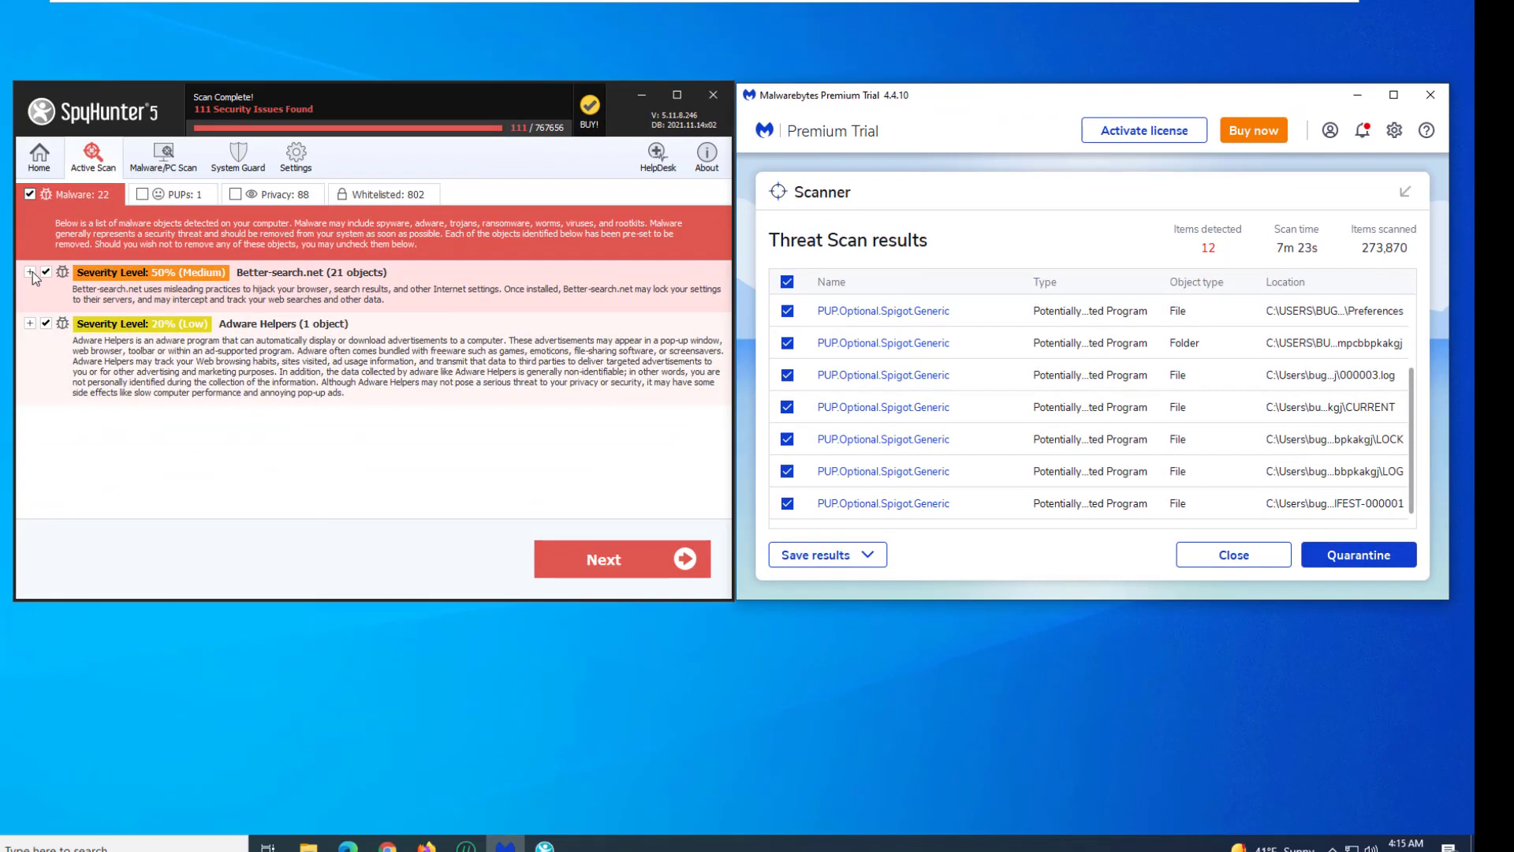
left_click(31, 274)
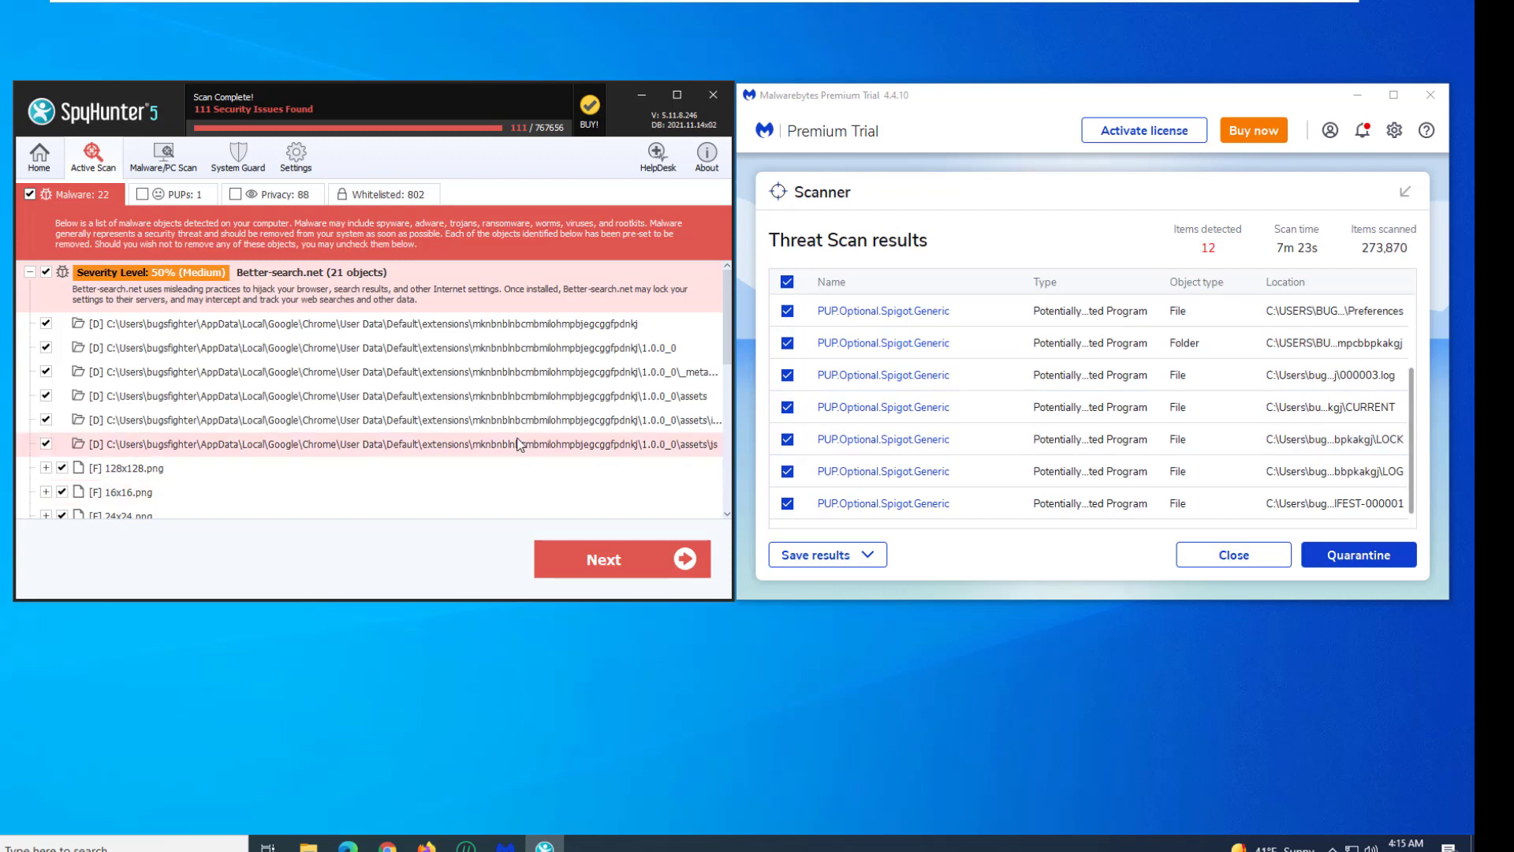
left_click(639, 94)
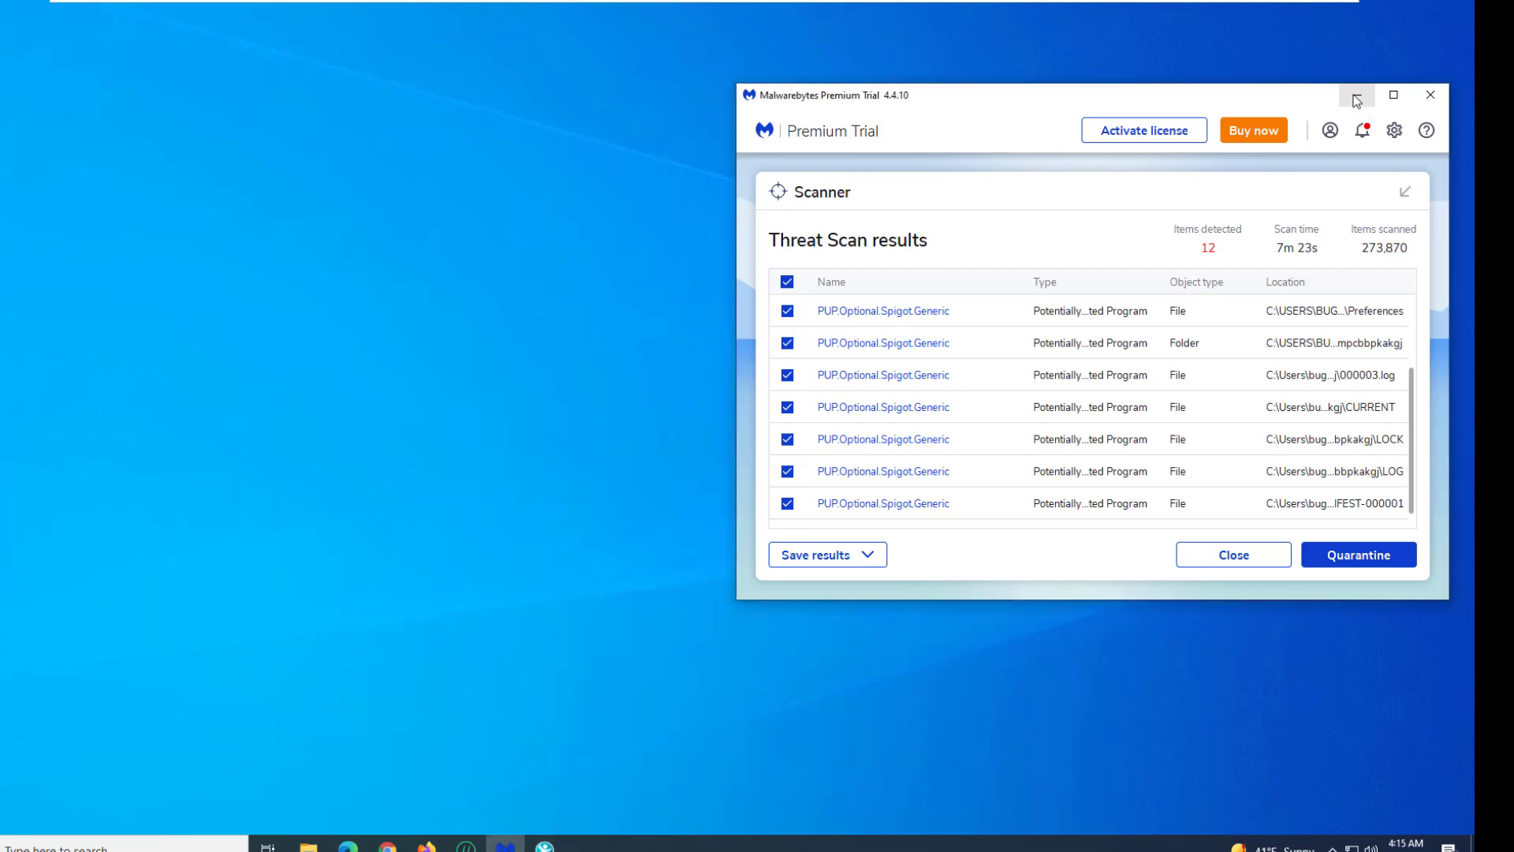
left_click(1364, 100)
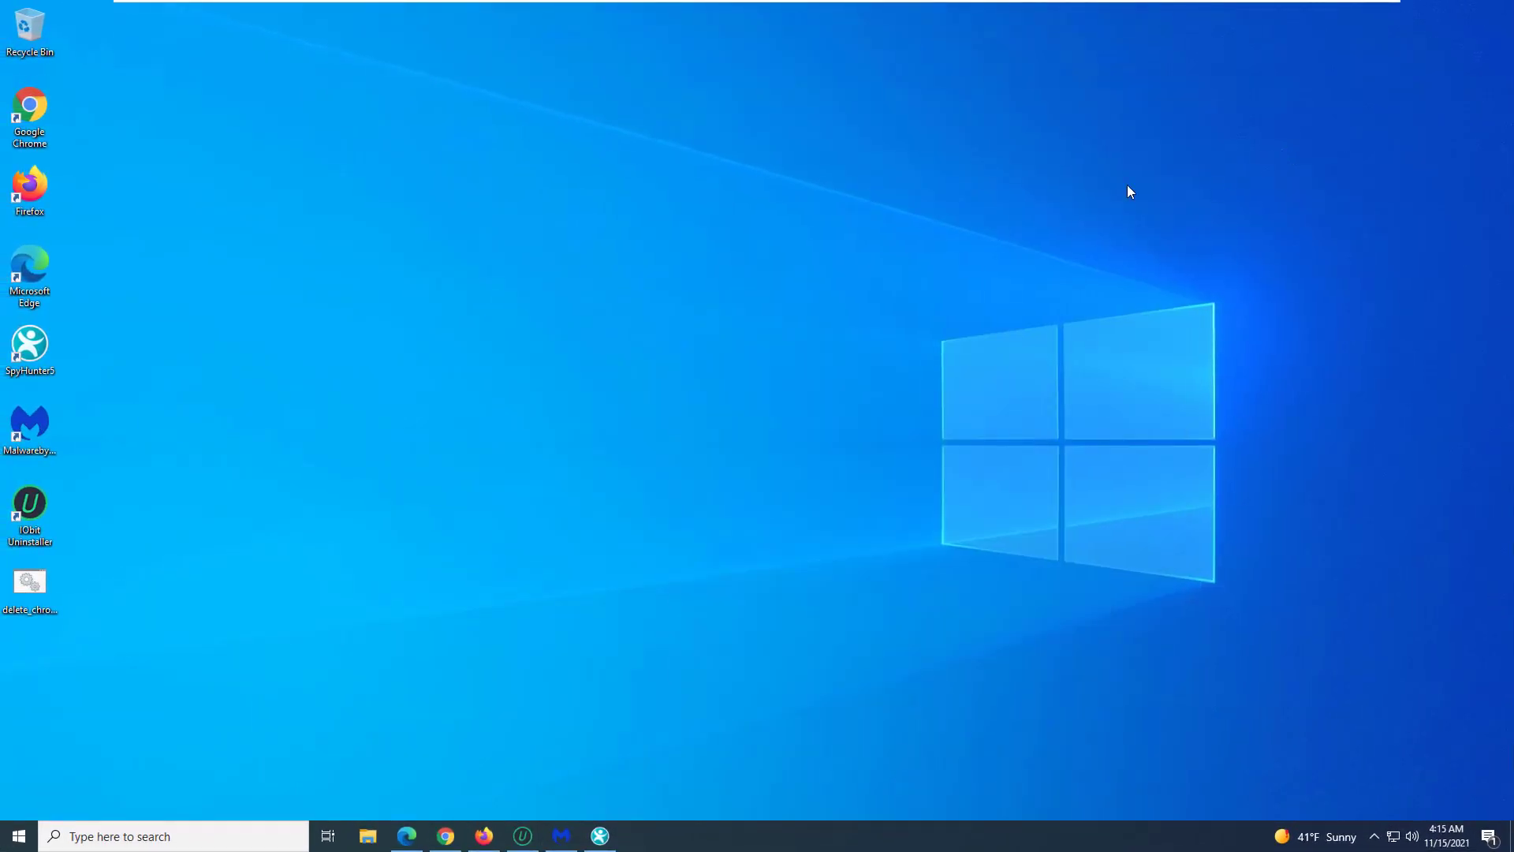
left_click(523, 837)
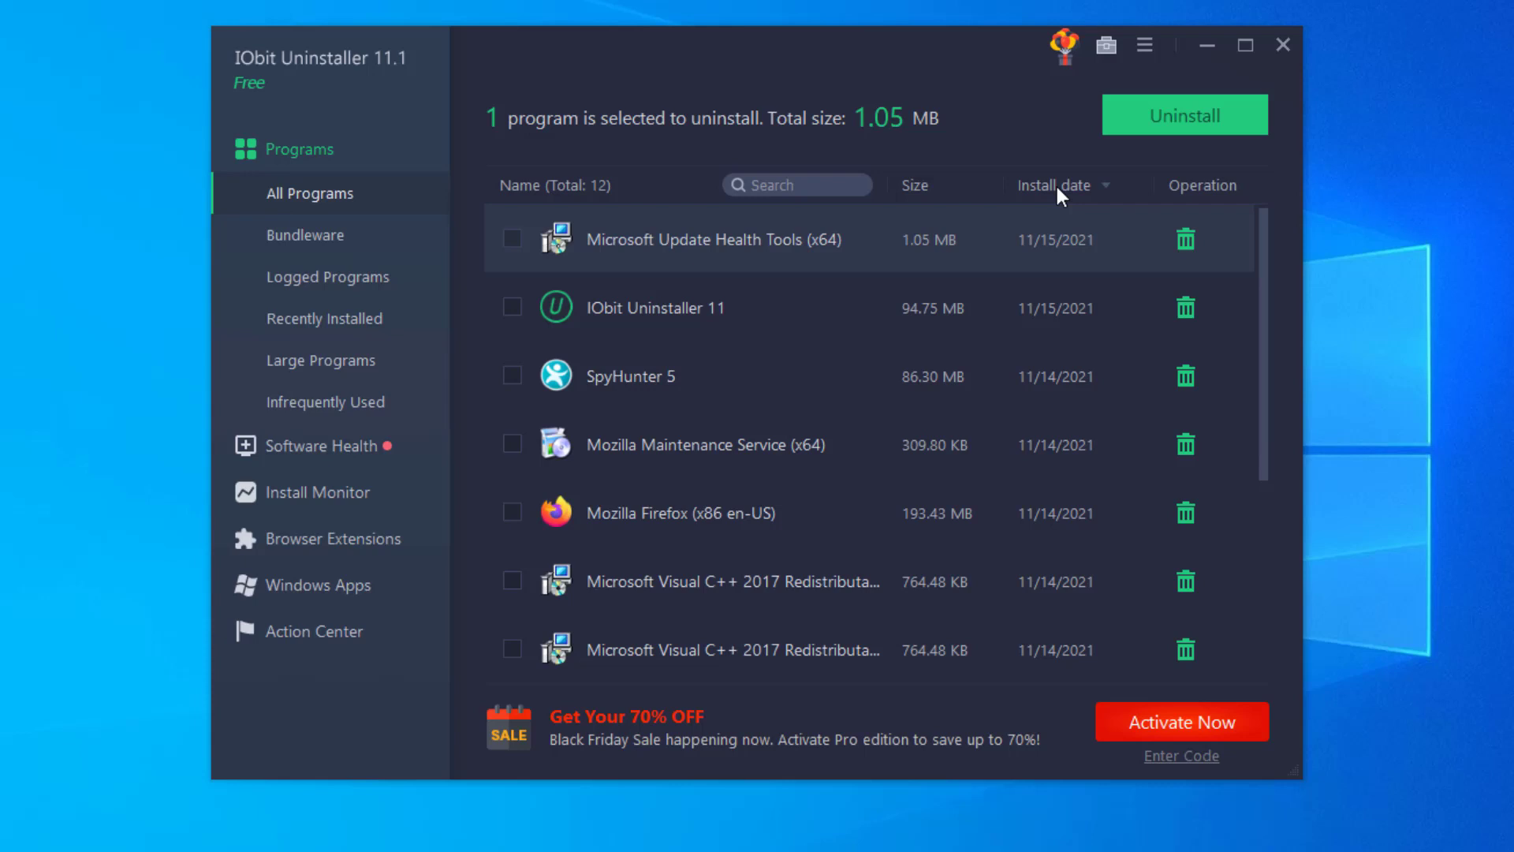
left_click(1055, 185)
mouse_move(637, 377)
left_click(642, 308)
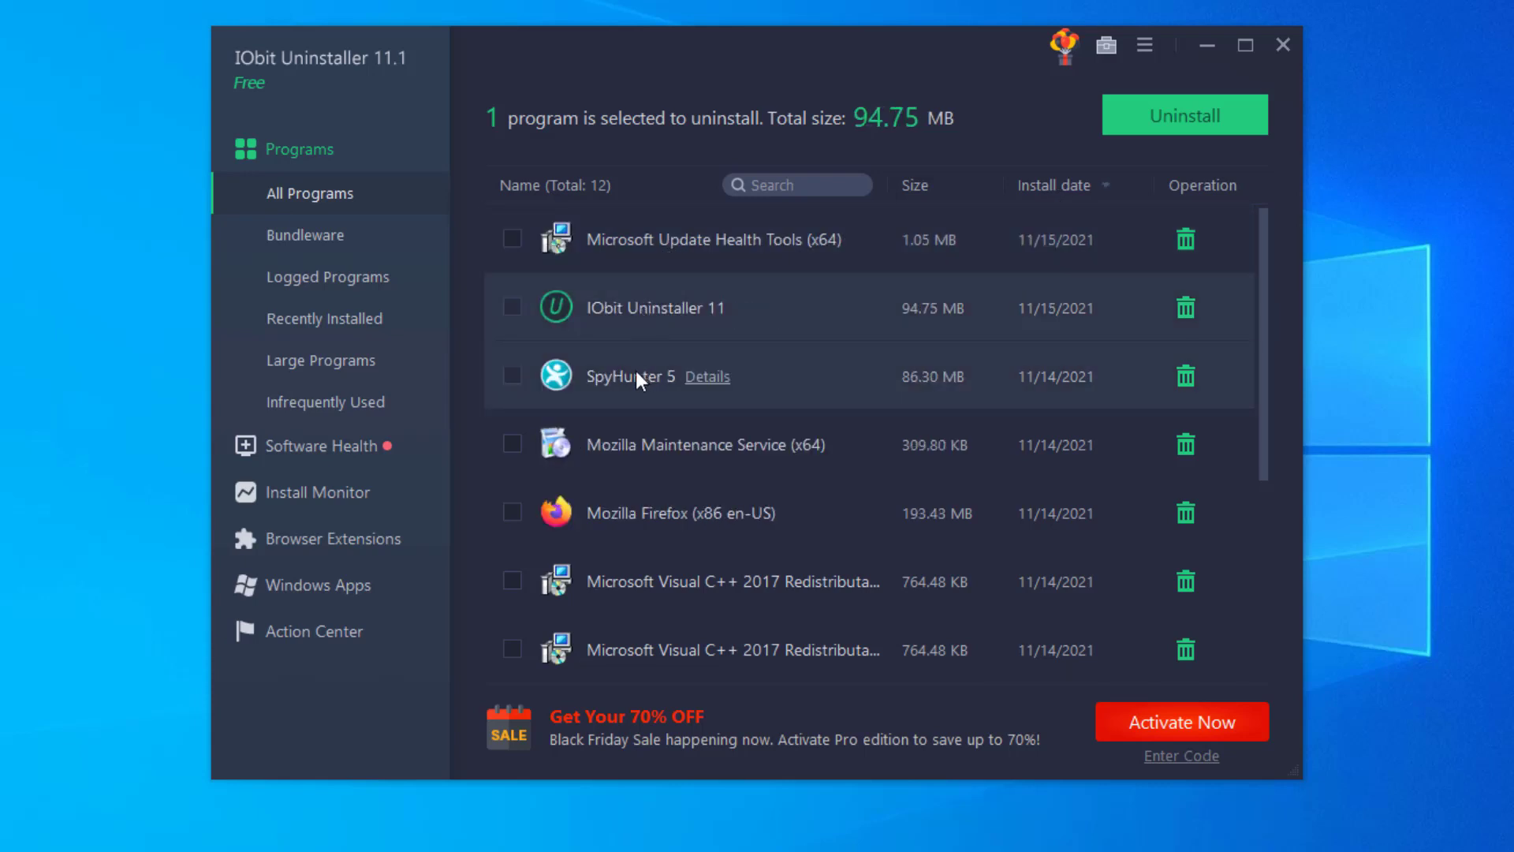
left_click(636, 373)
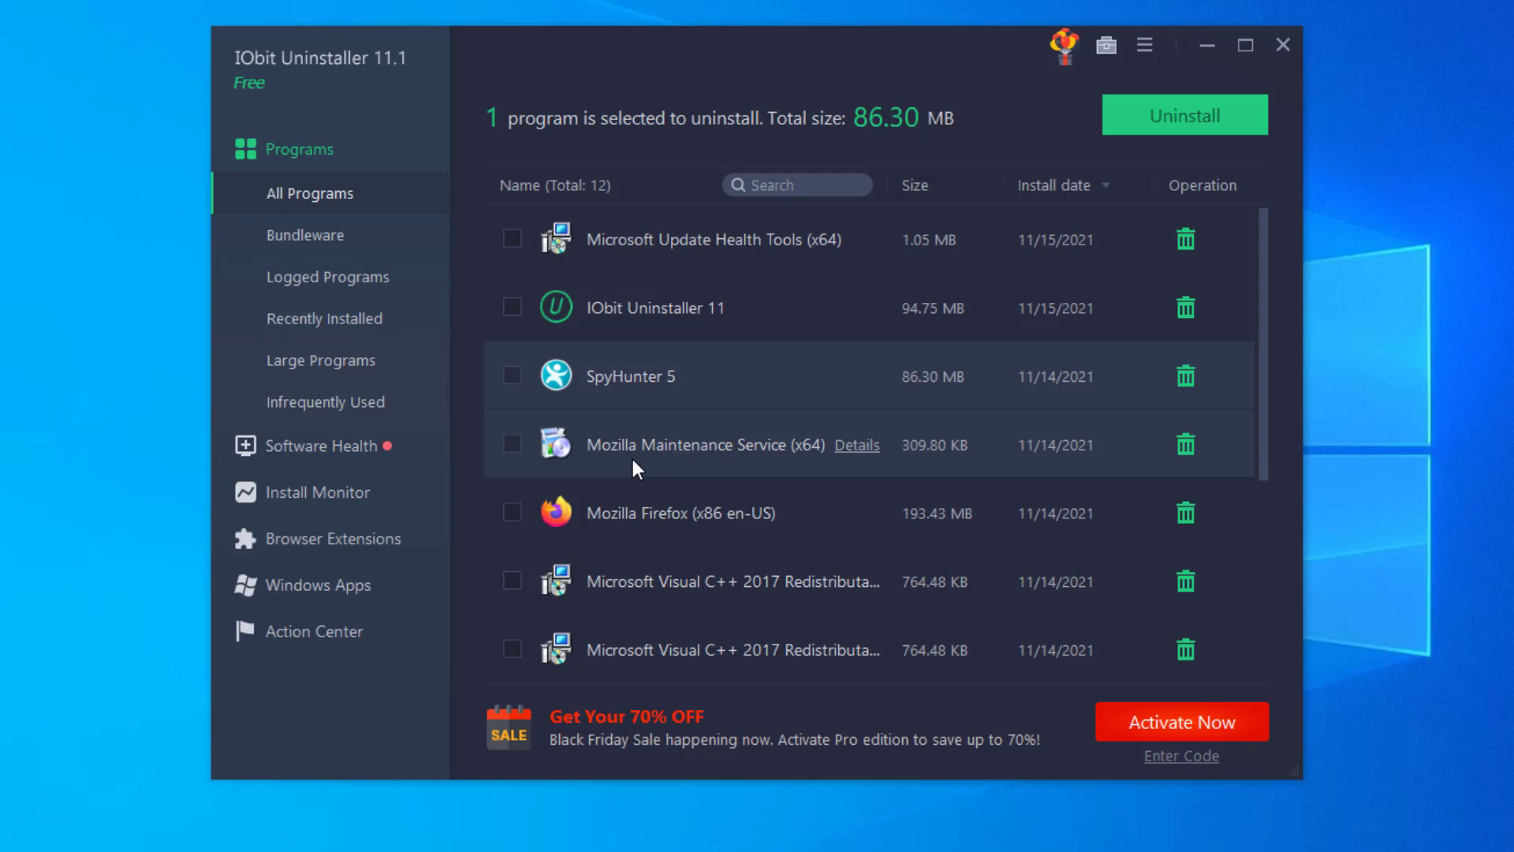
left_click(673, 248)
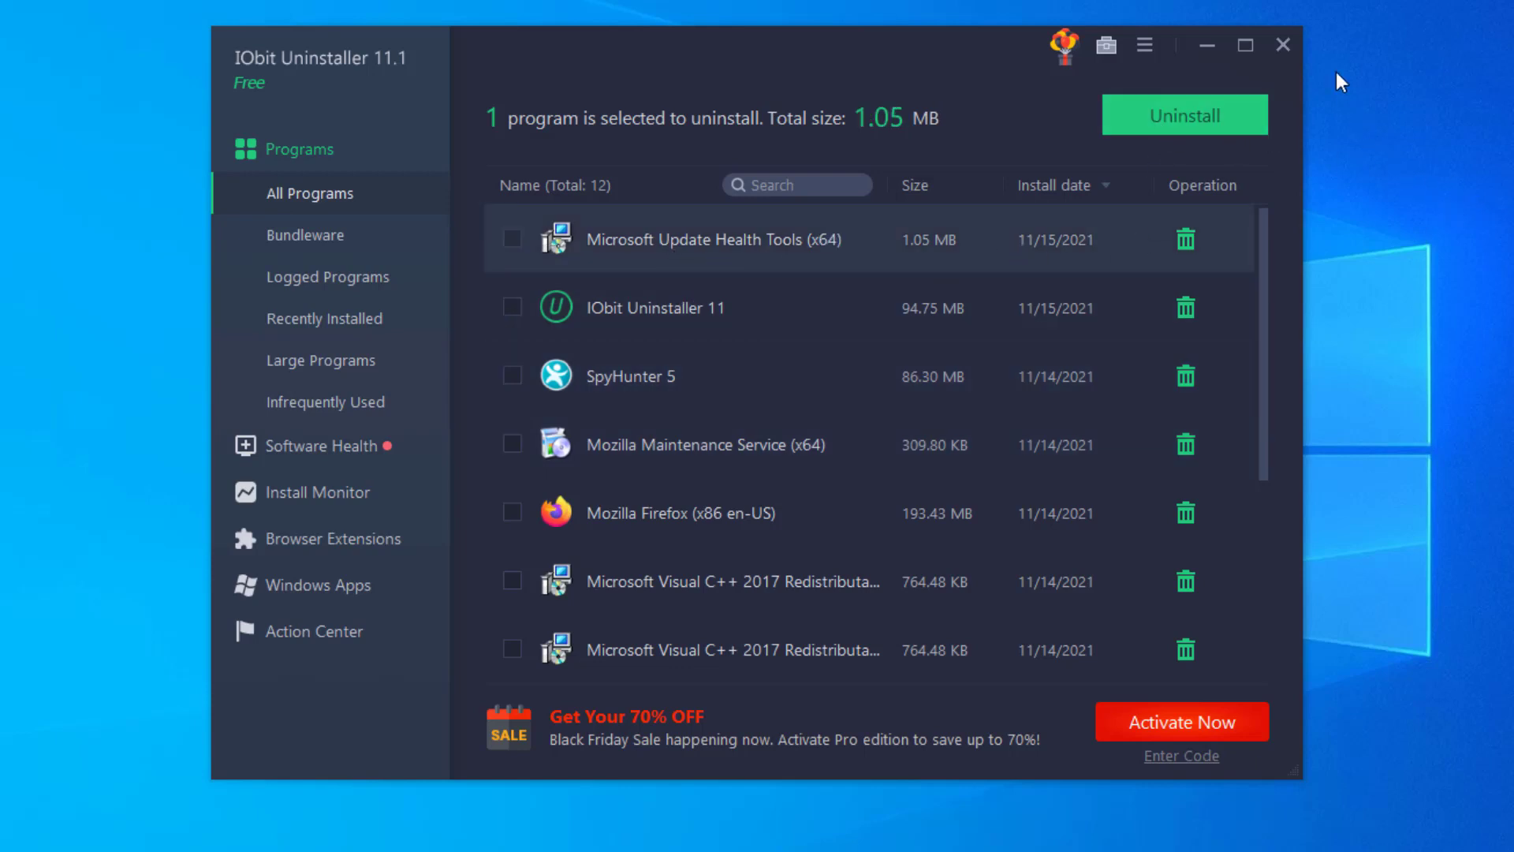
left_click(1292, 48)
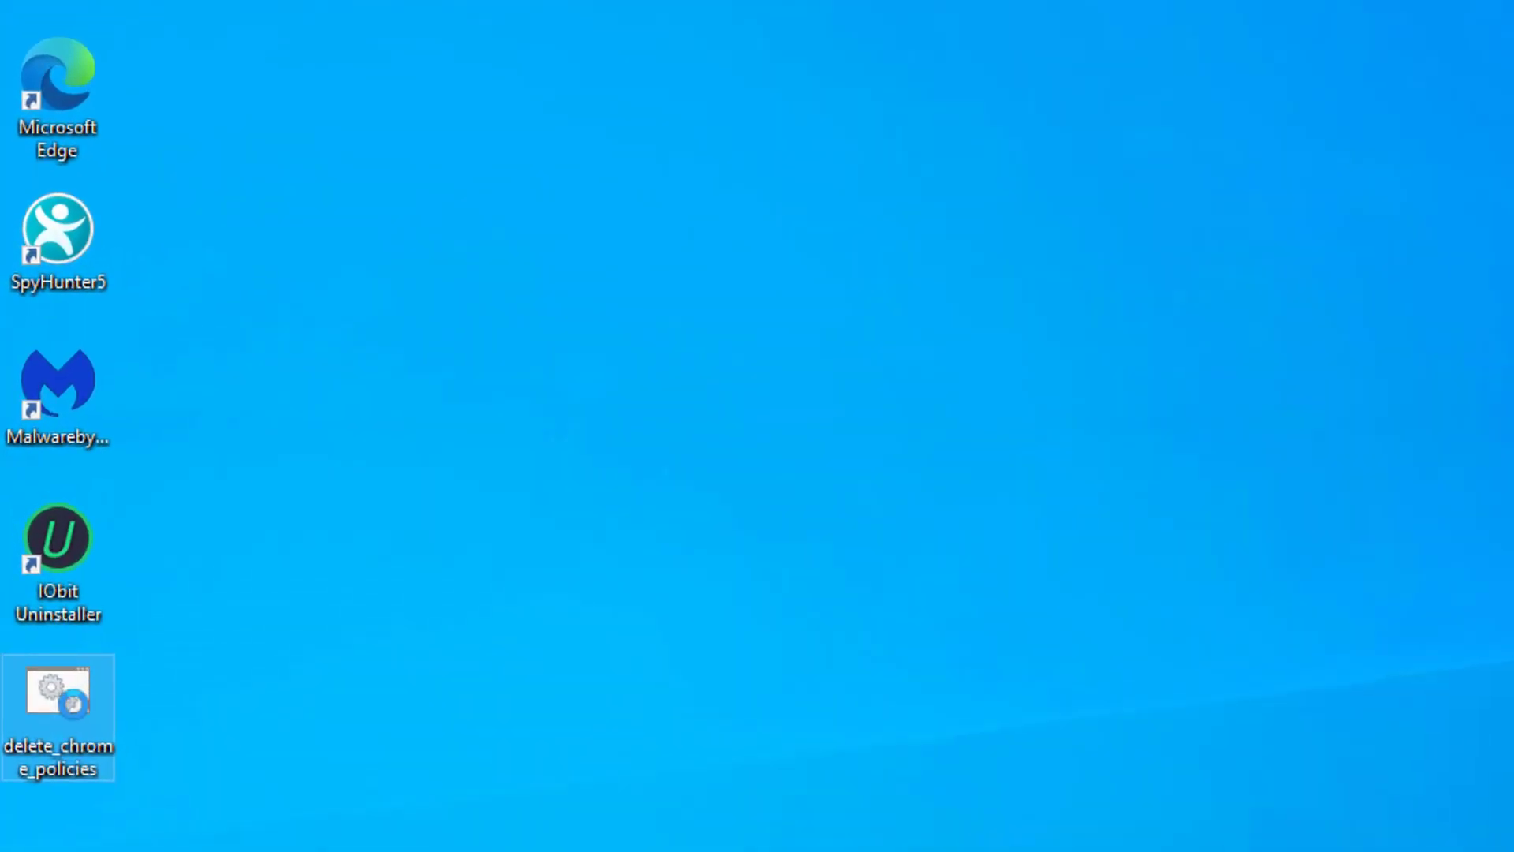
Step: Run the delete_chrome_policies script as administrator, approving the UAC prompt
right_click(71, 710)
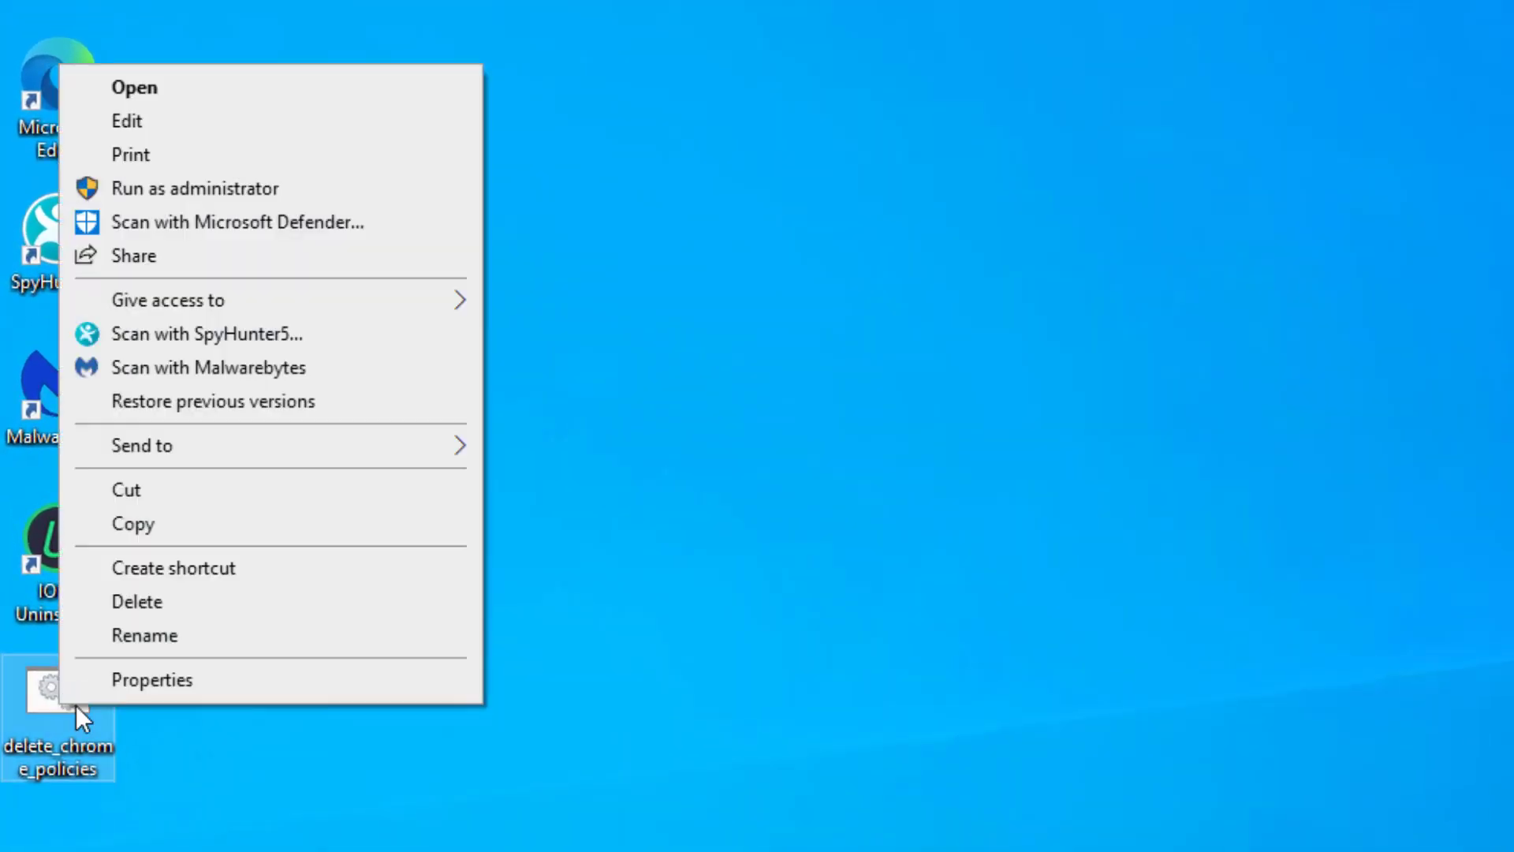
left_click(214, 185)
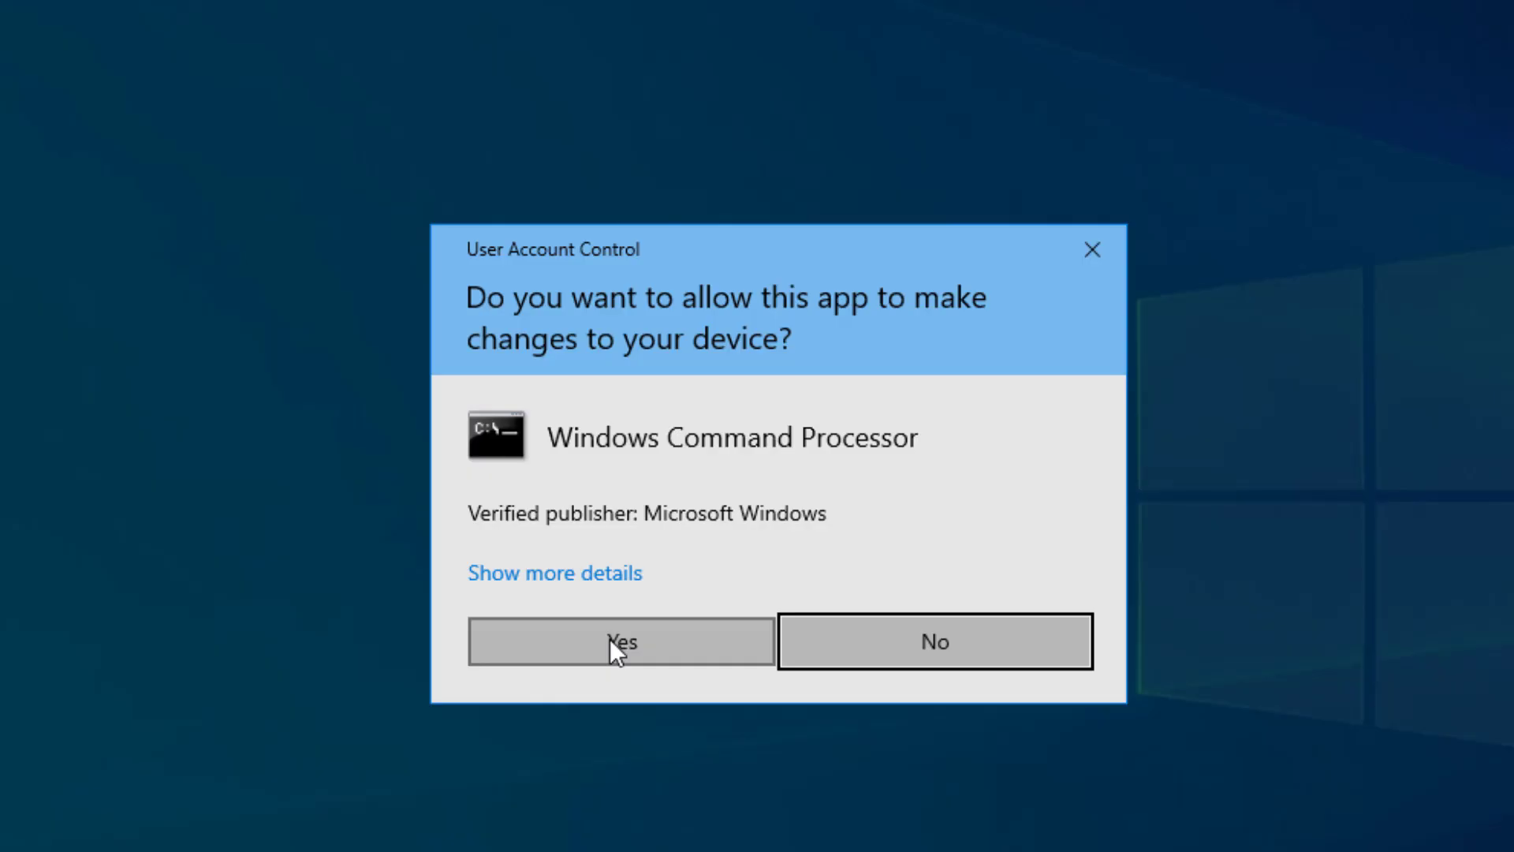
left_click(612, 636)
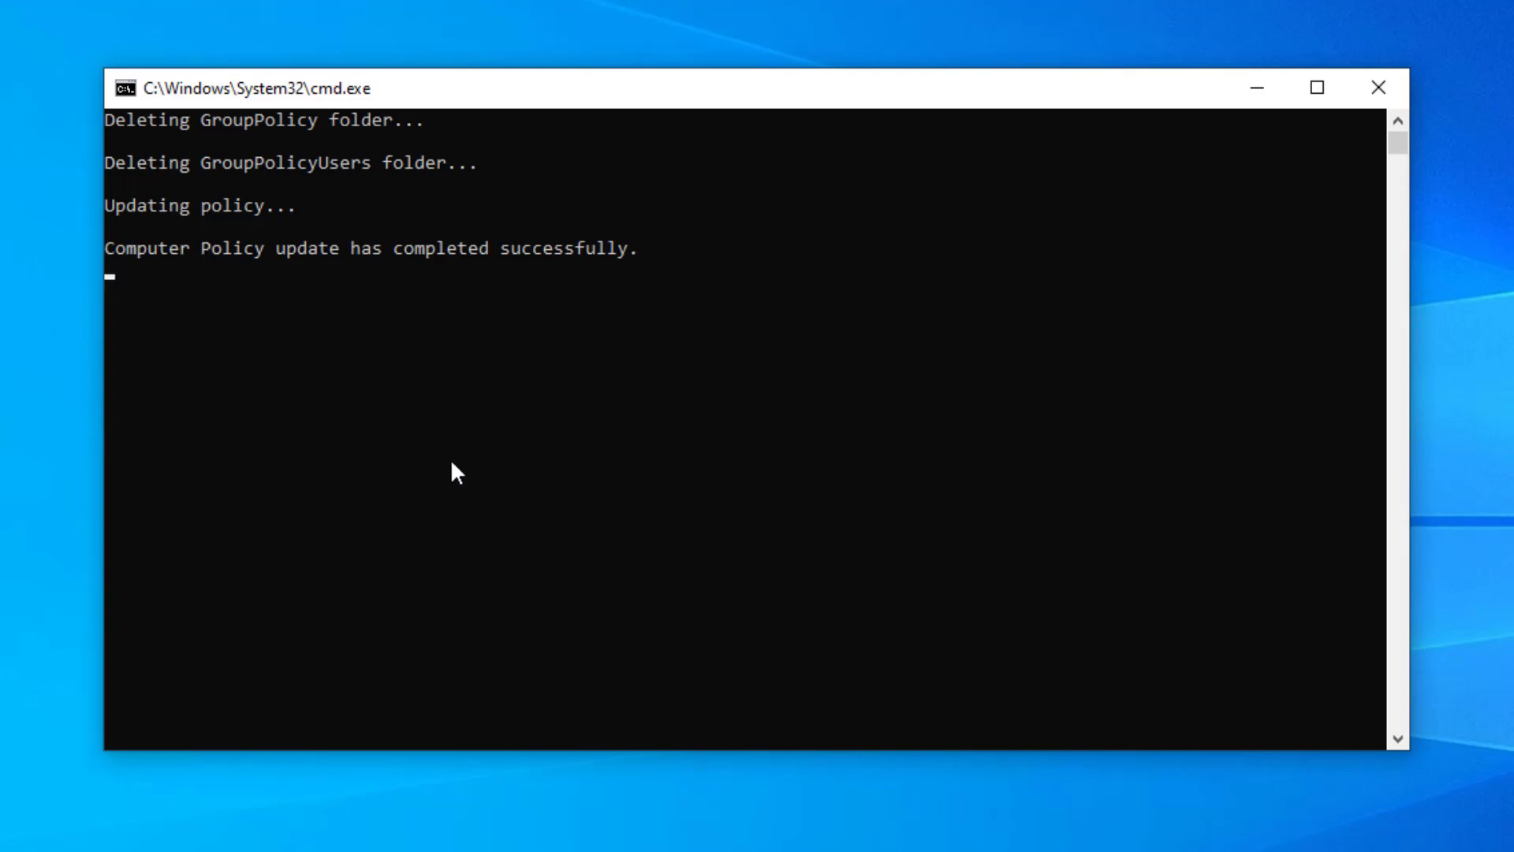
Step: Close the command window and launch Registry Editor with administrator approval
key("Return")
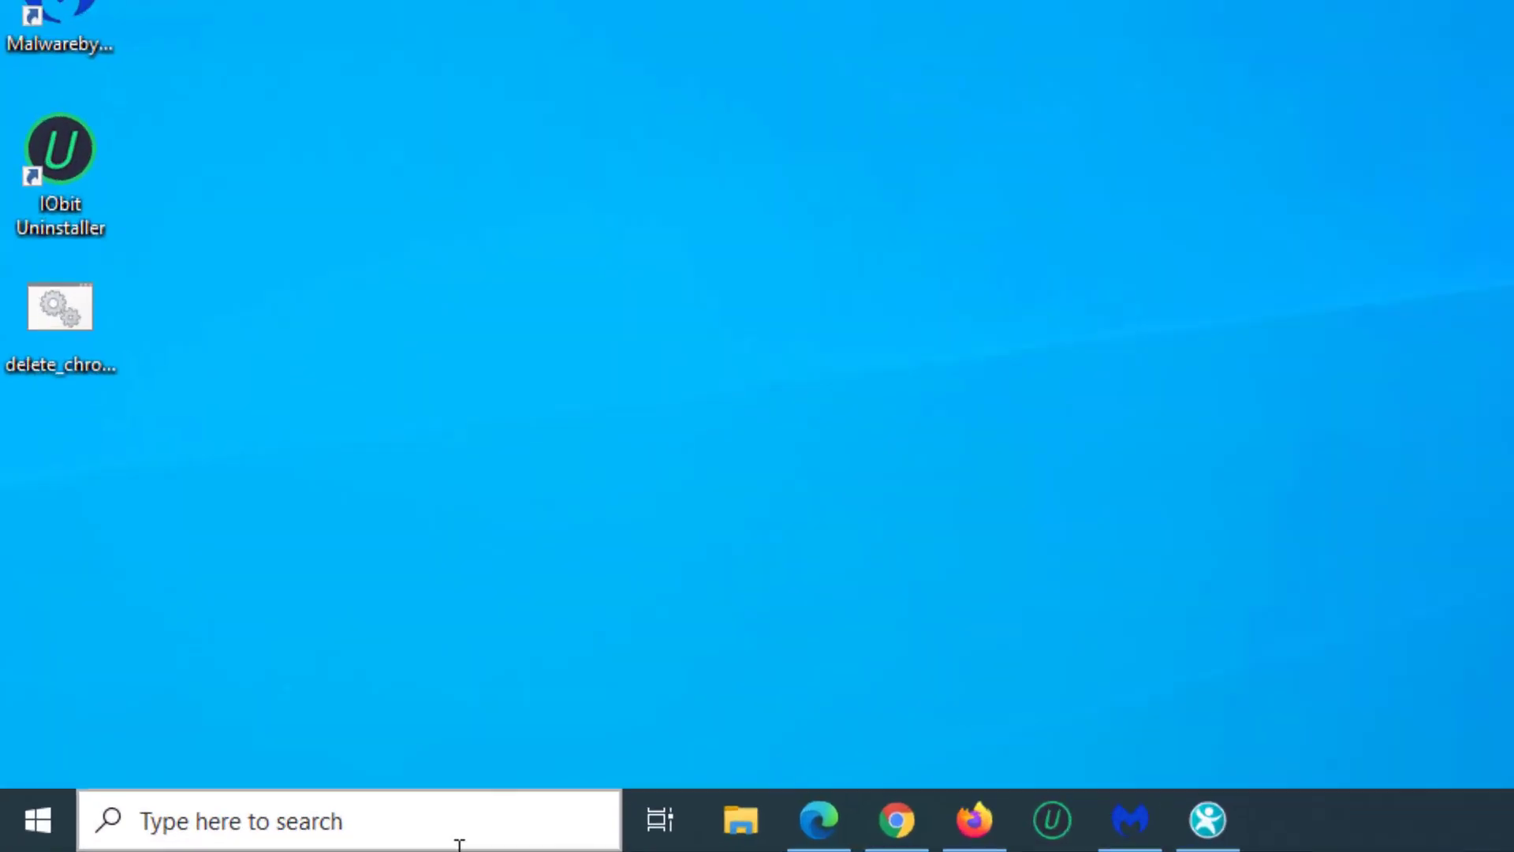
left_click(459, 843)
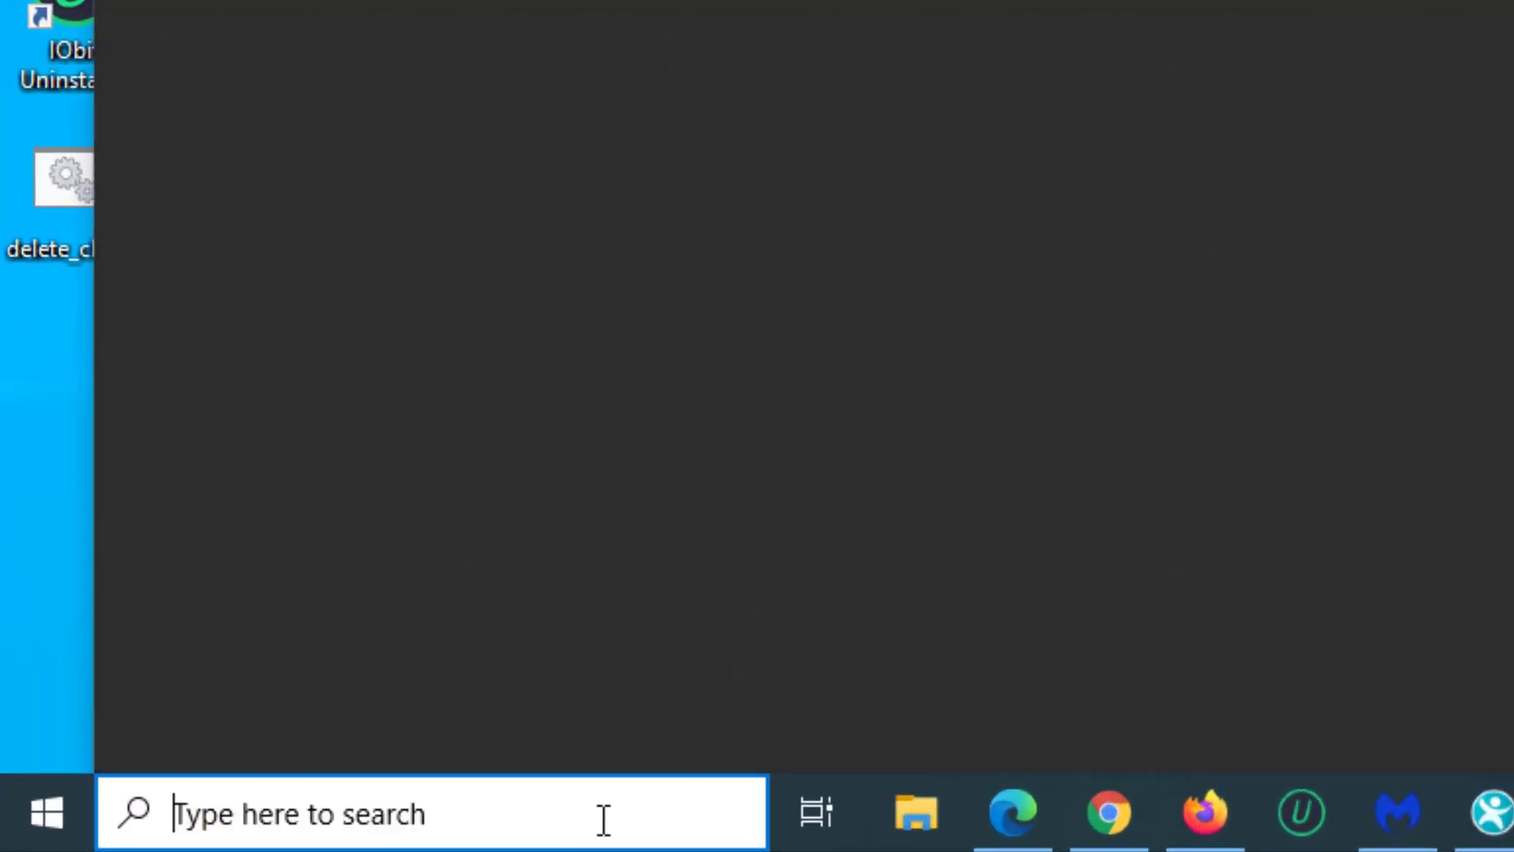
type("regedit")
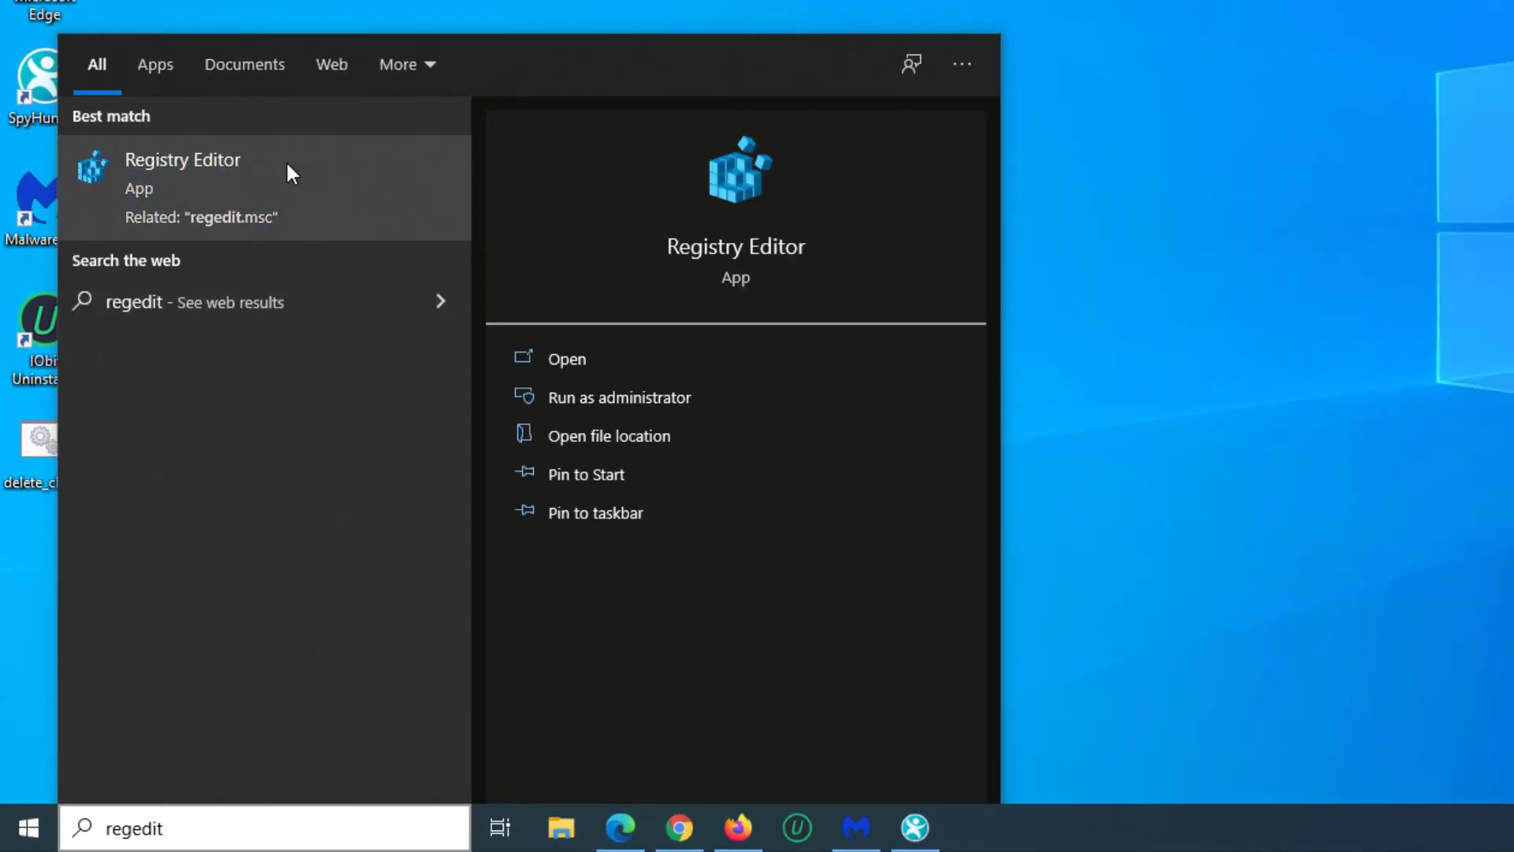
left_click(286, 160)
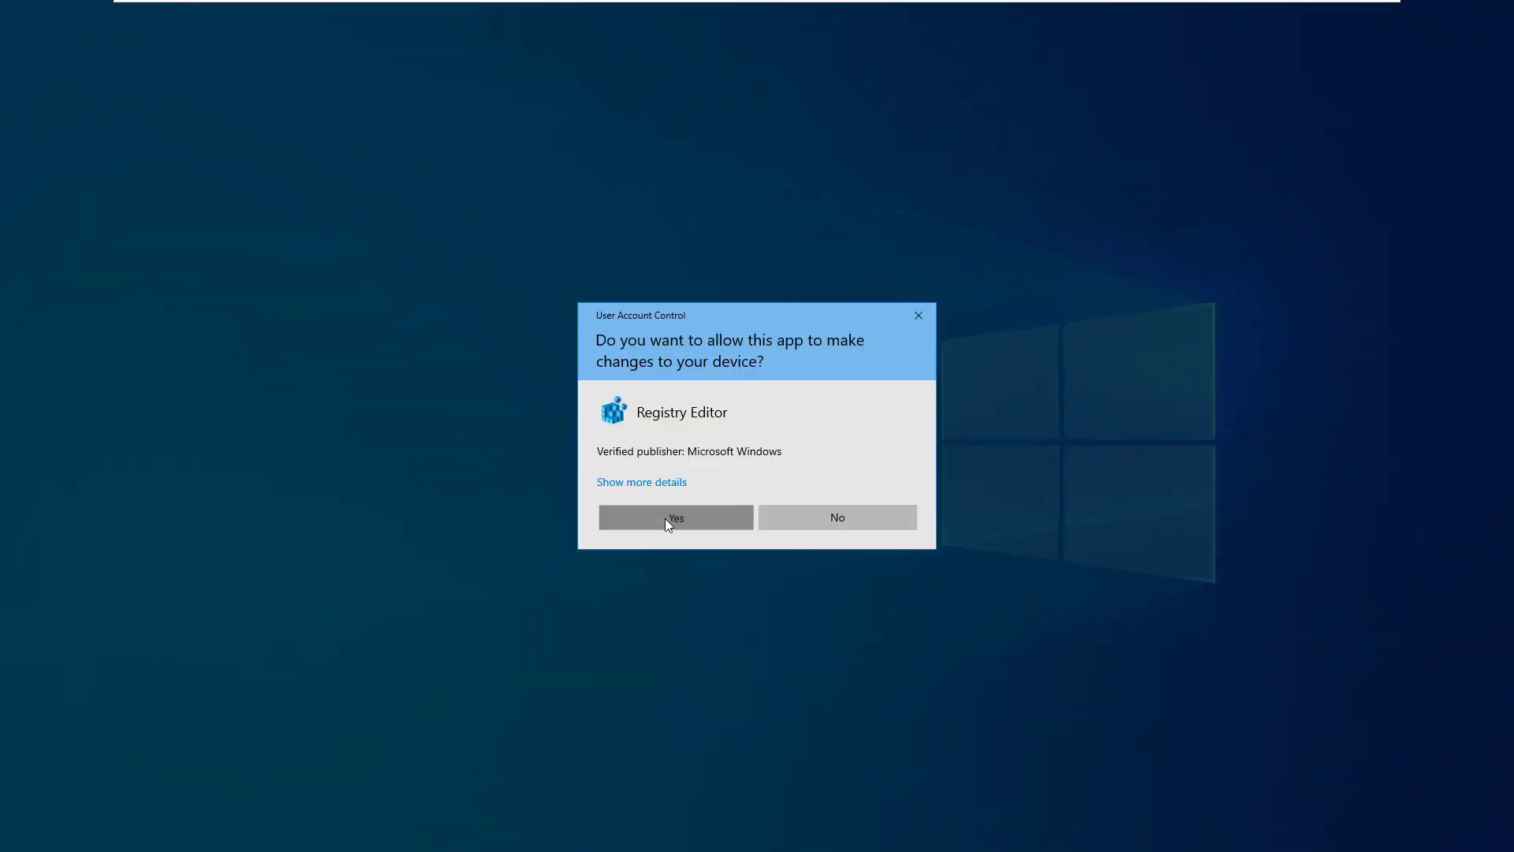
left_click(665, 518)
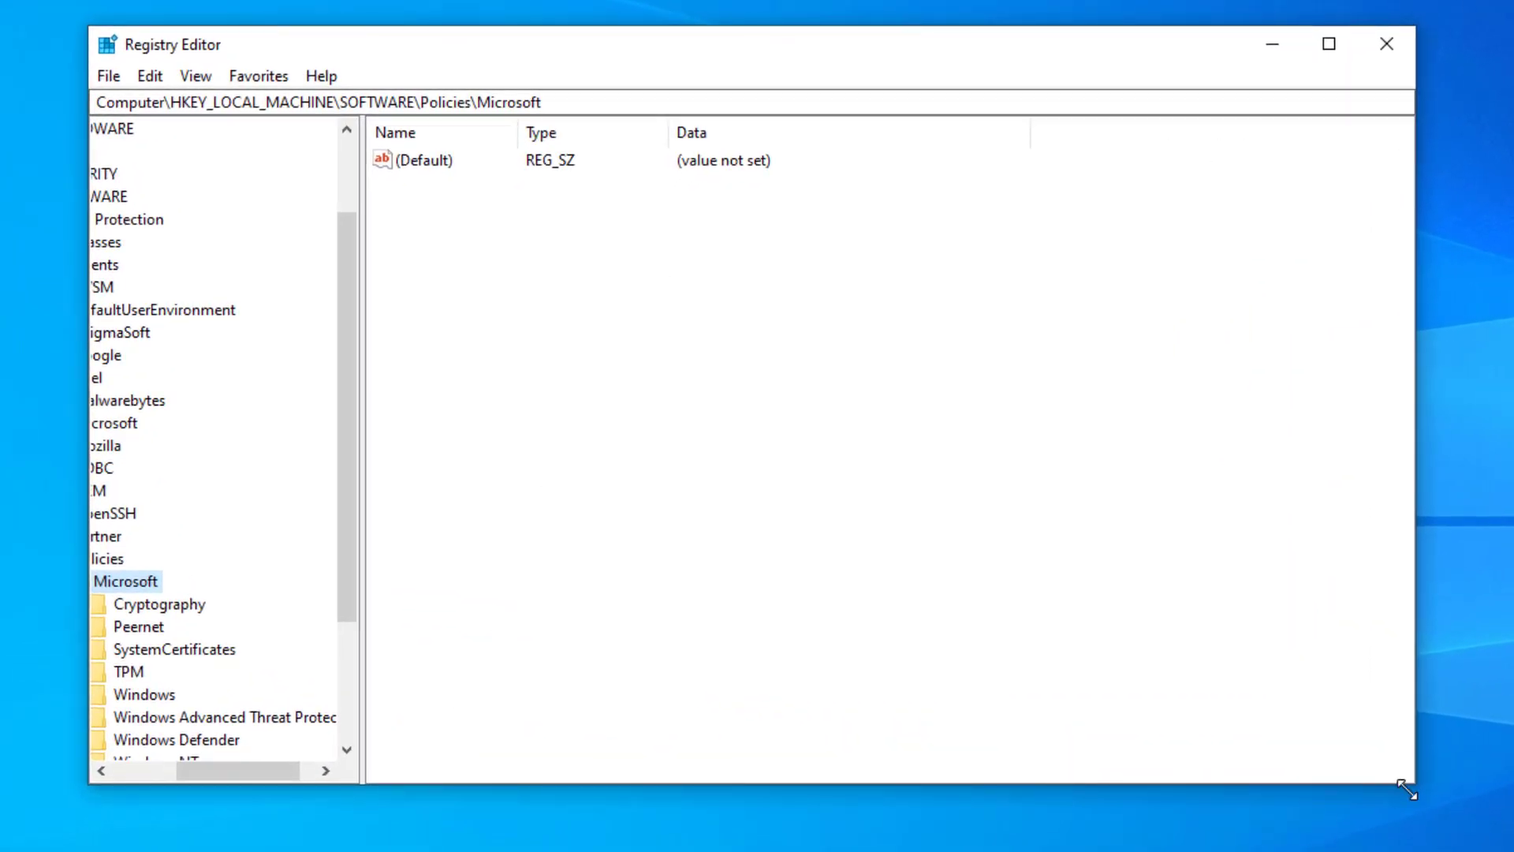
left_click_drag(1406, 789, 1503, 843)
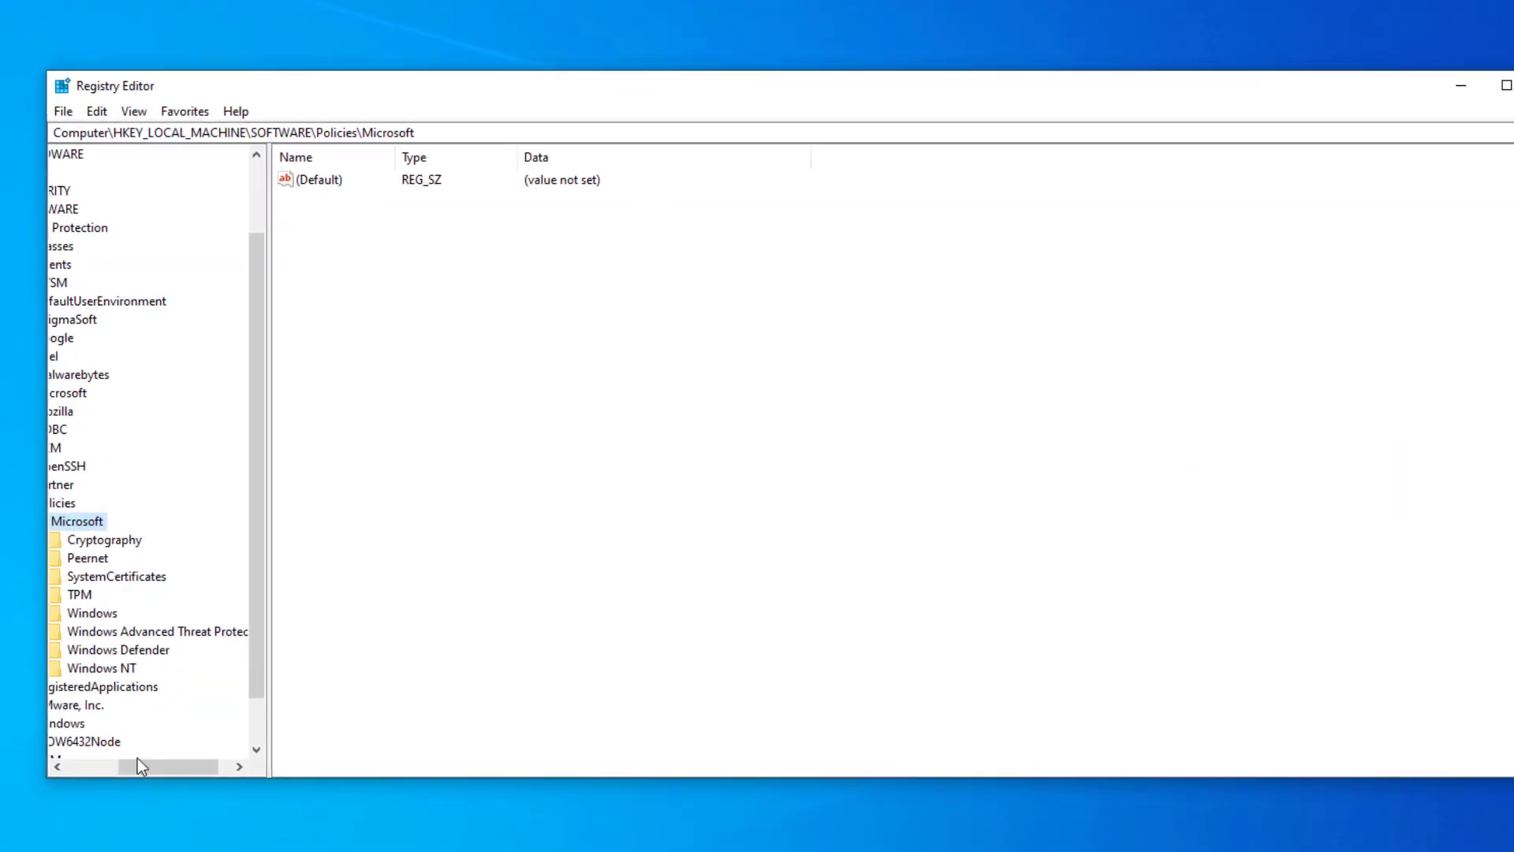
left_click_drag(139, 767, 47, 770)
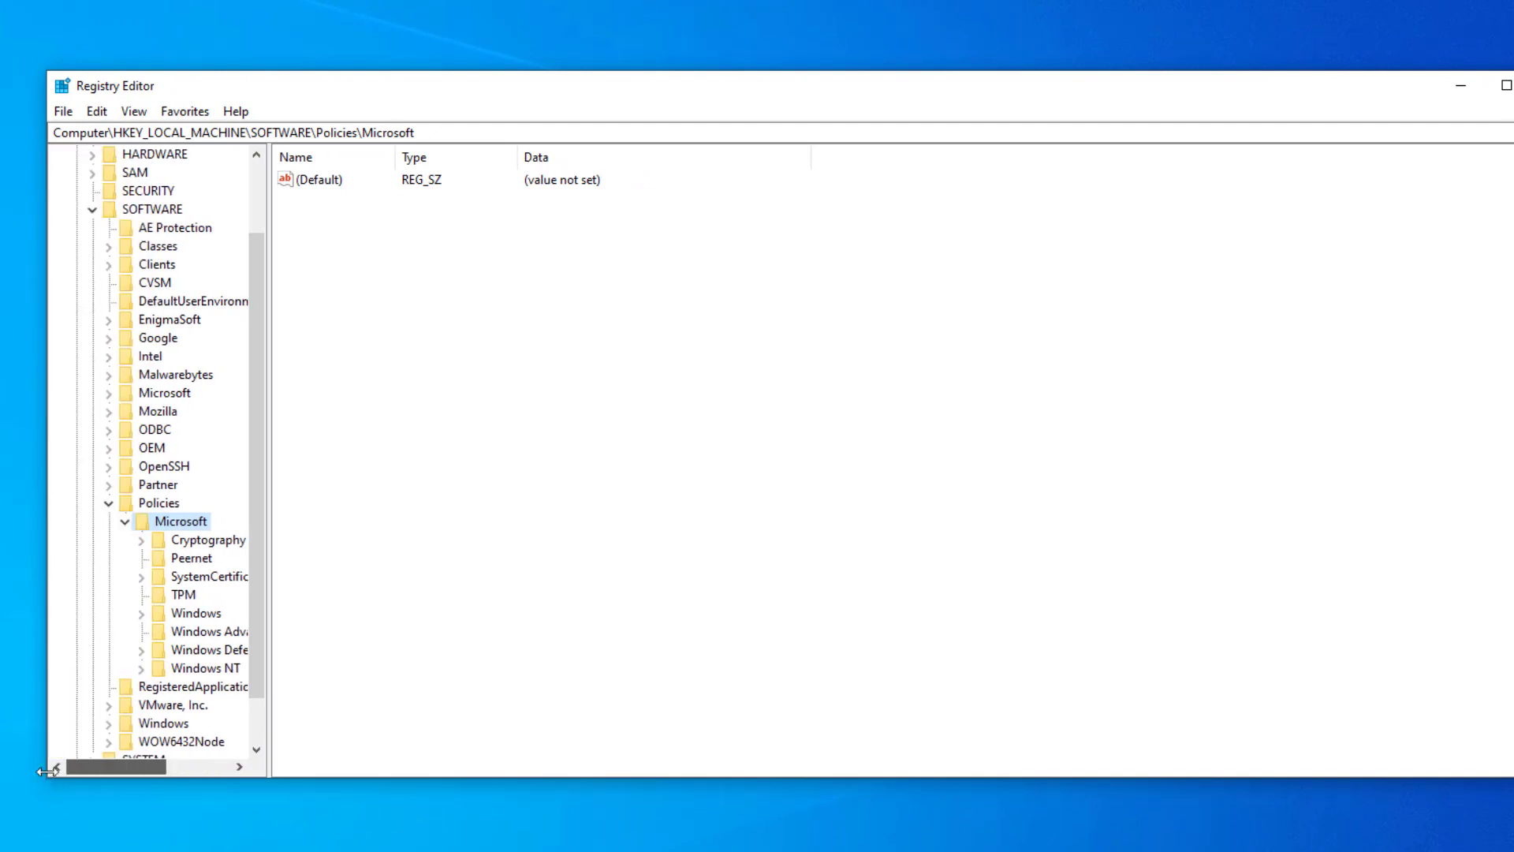
Step: Navigate to HKEY_LOCAL_MACHINE\SOFTWARE\Policies and select its only key, Microsoft
left_click(91, 209)
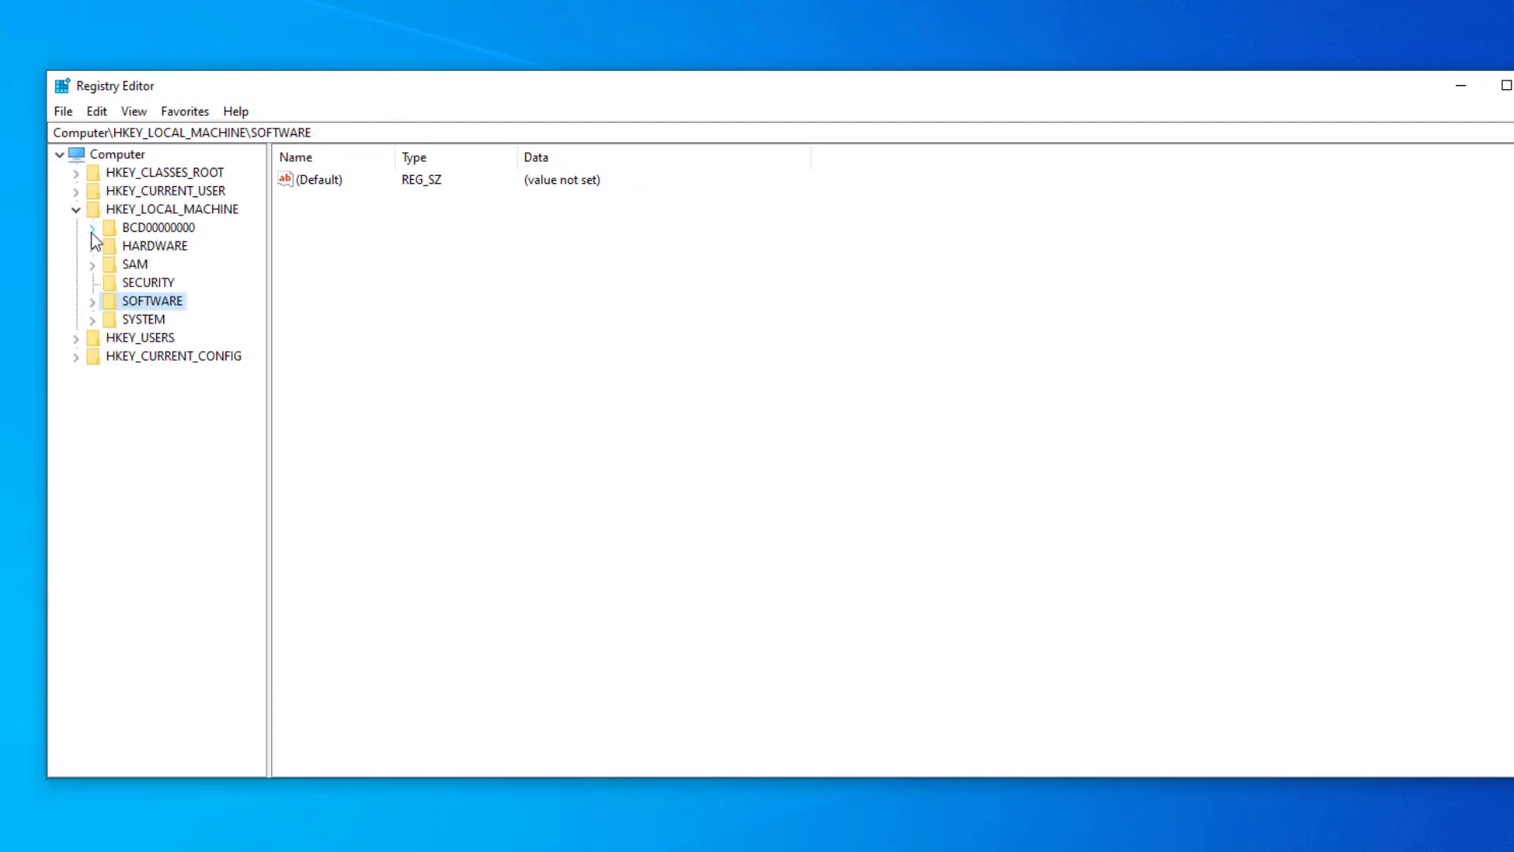
left_click(167, 207)
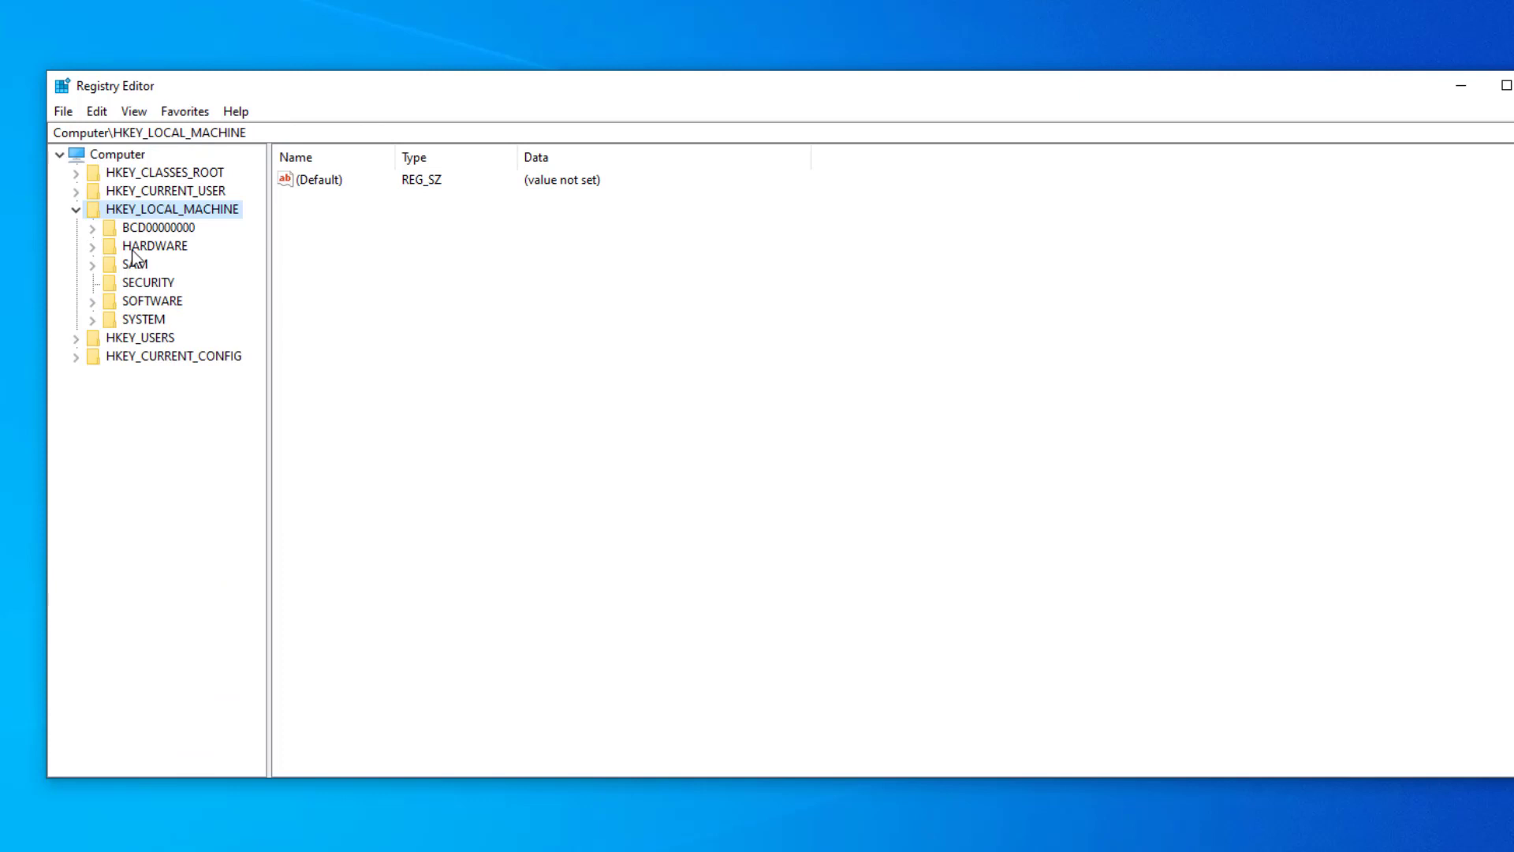
left_click(93, 303)
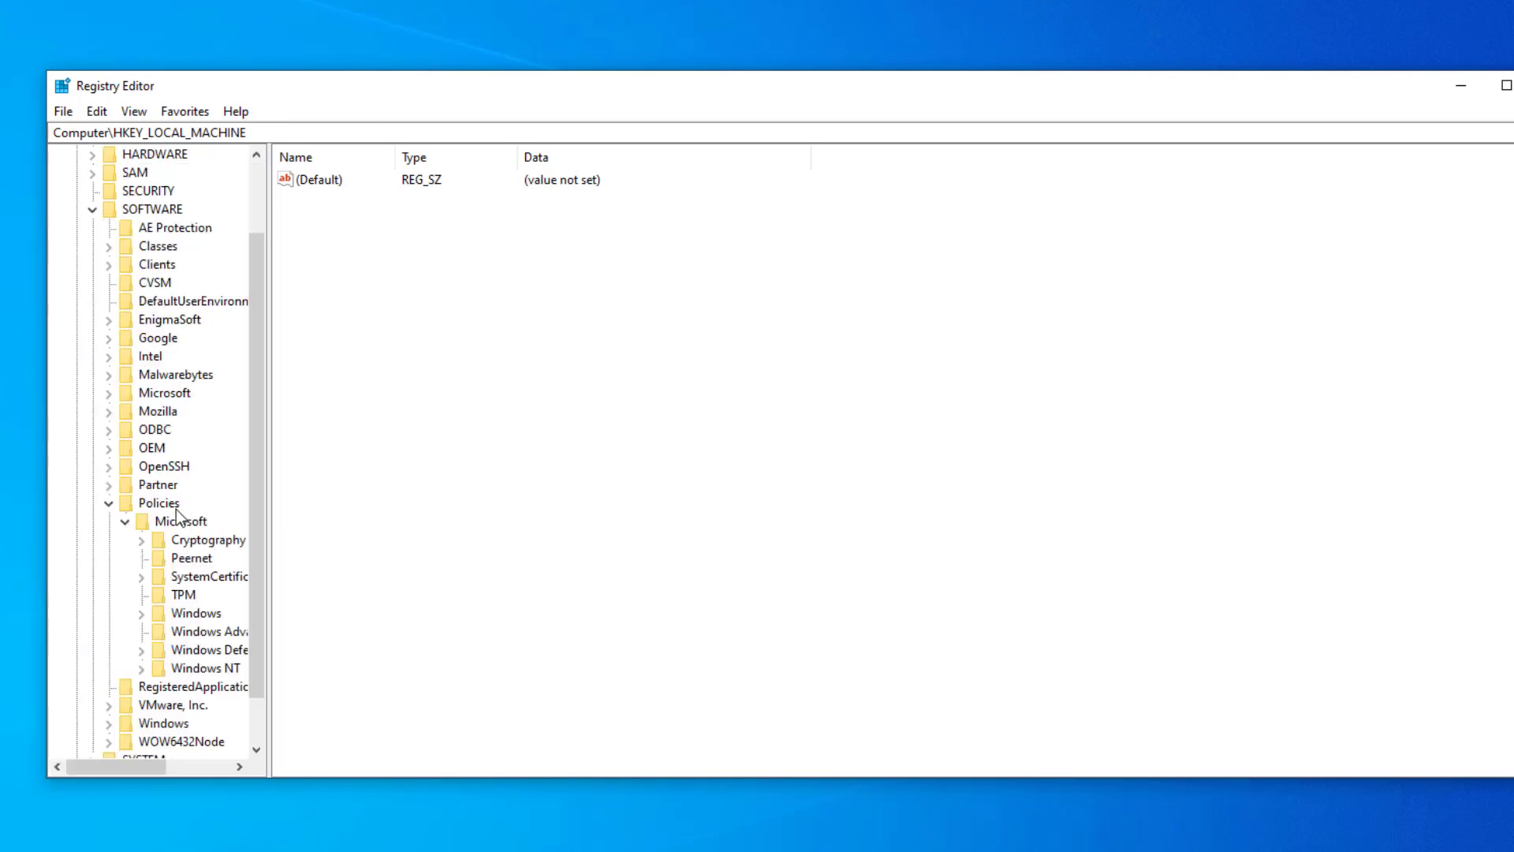
left_click(124, 523)
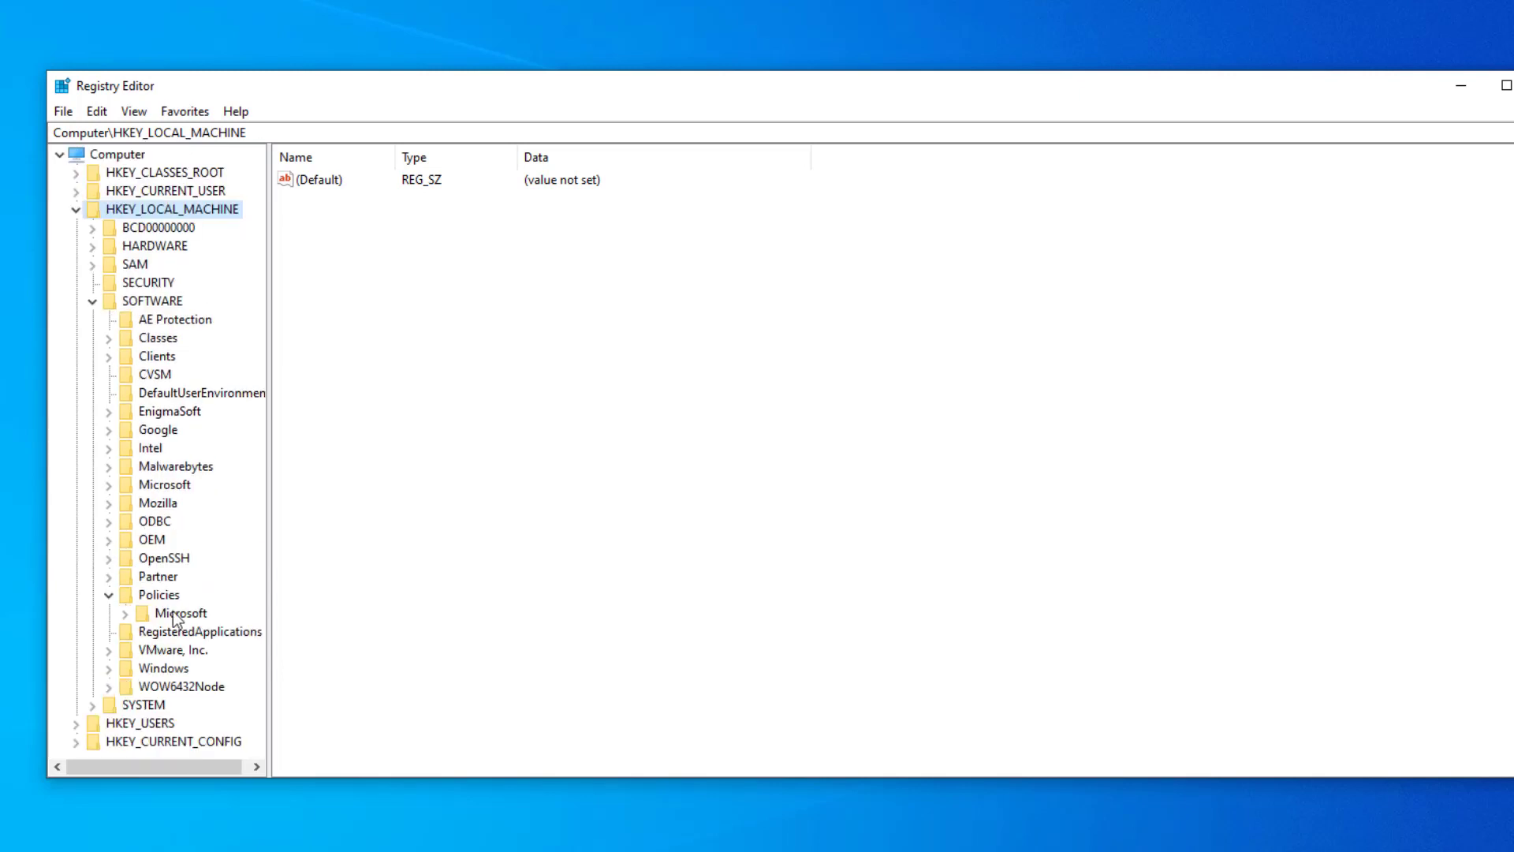
left_click(157, 595)
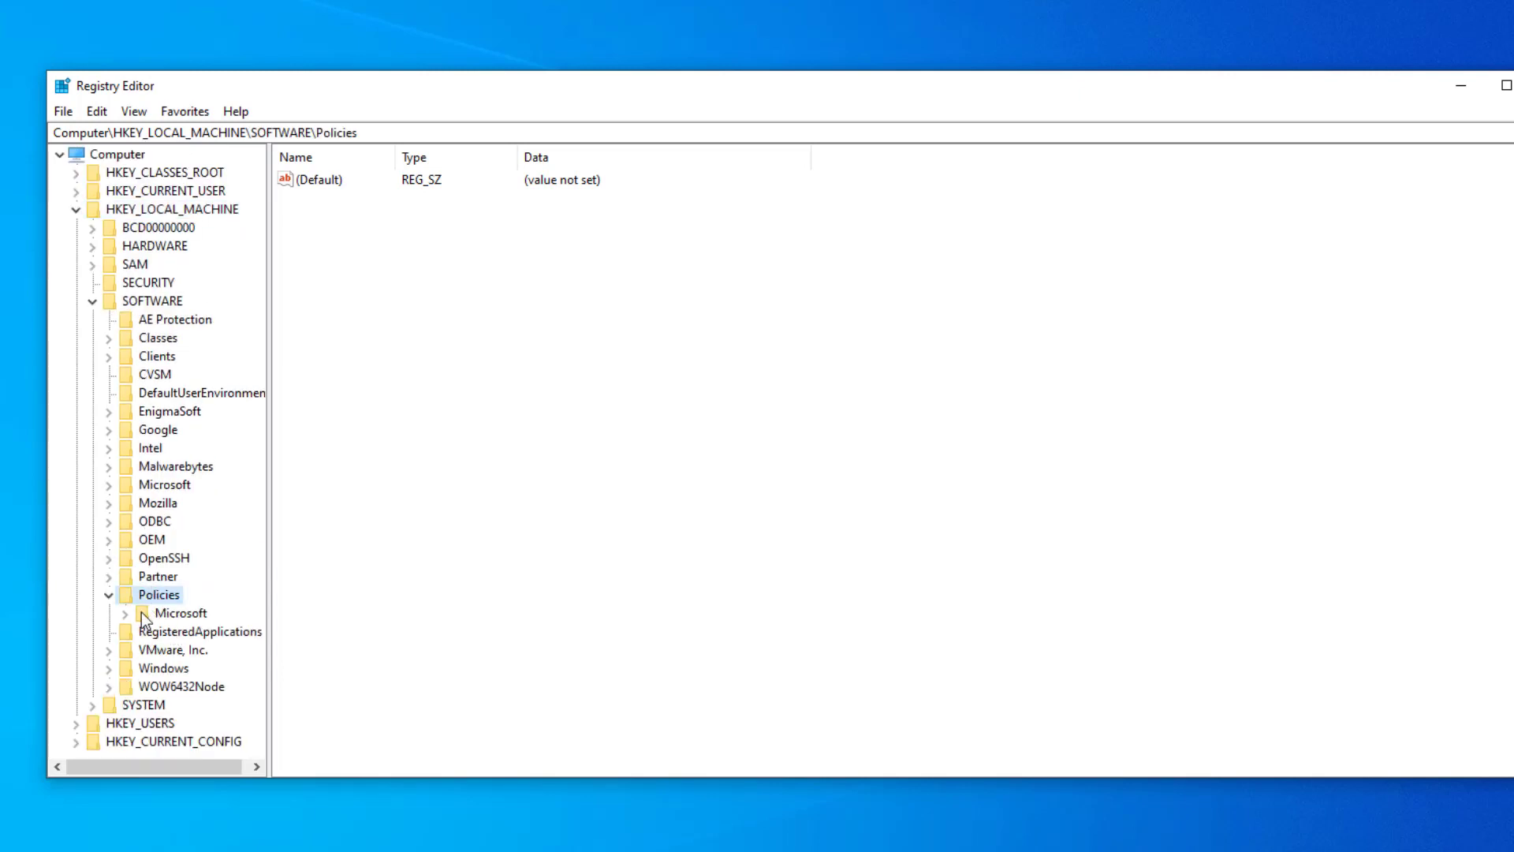
left_click(151, 613)
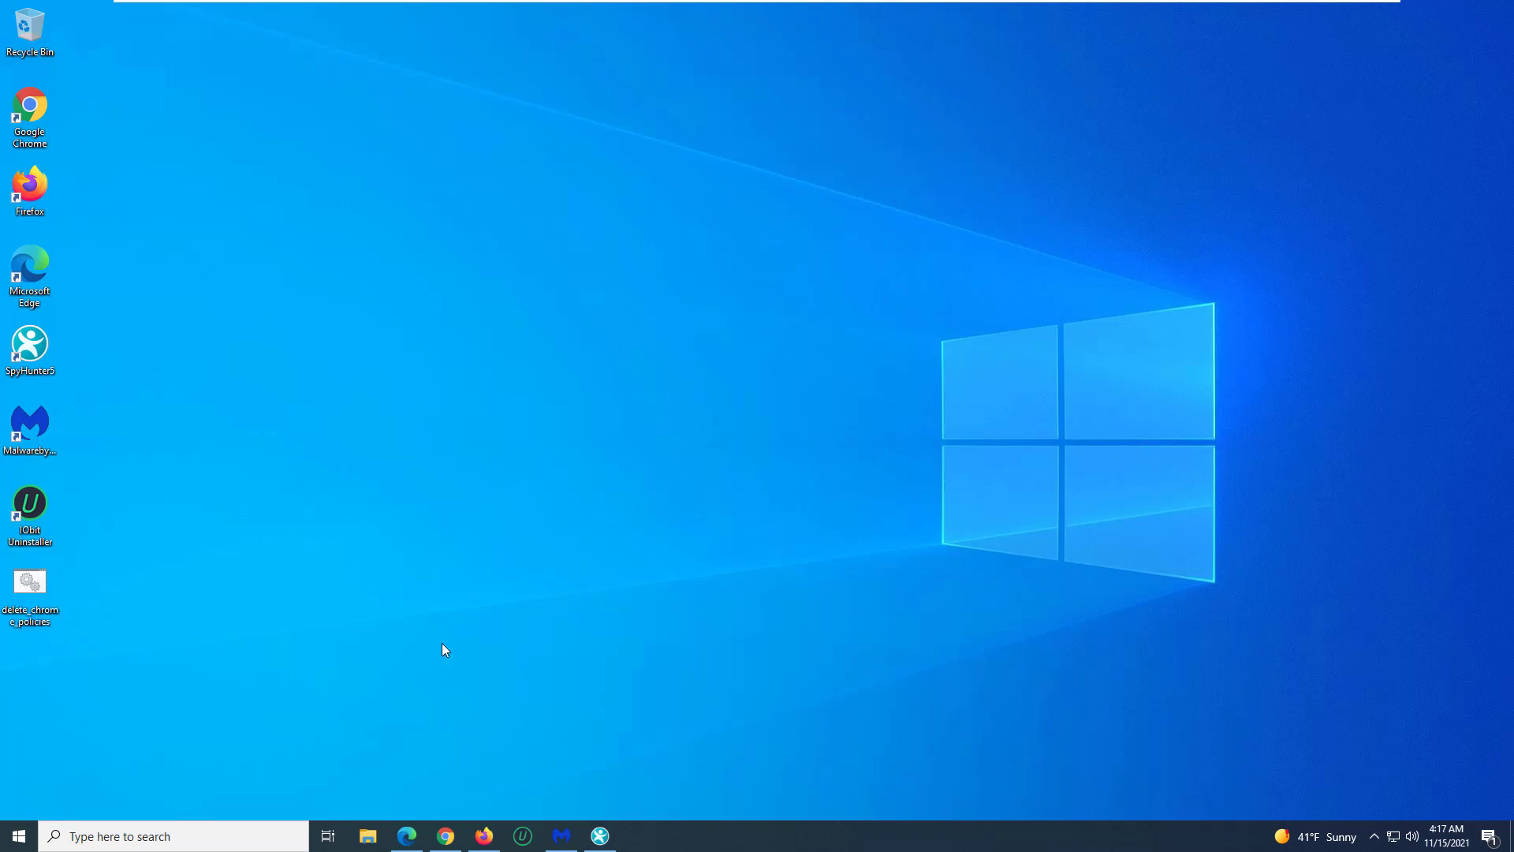
Step: Remove the Better Search extension on Chrome's Settings > Extensions page
left_click(447, 836)
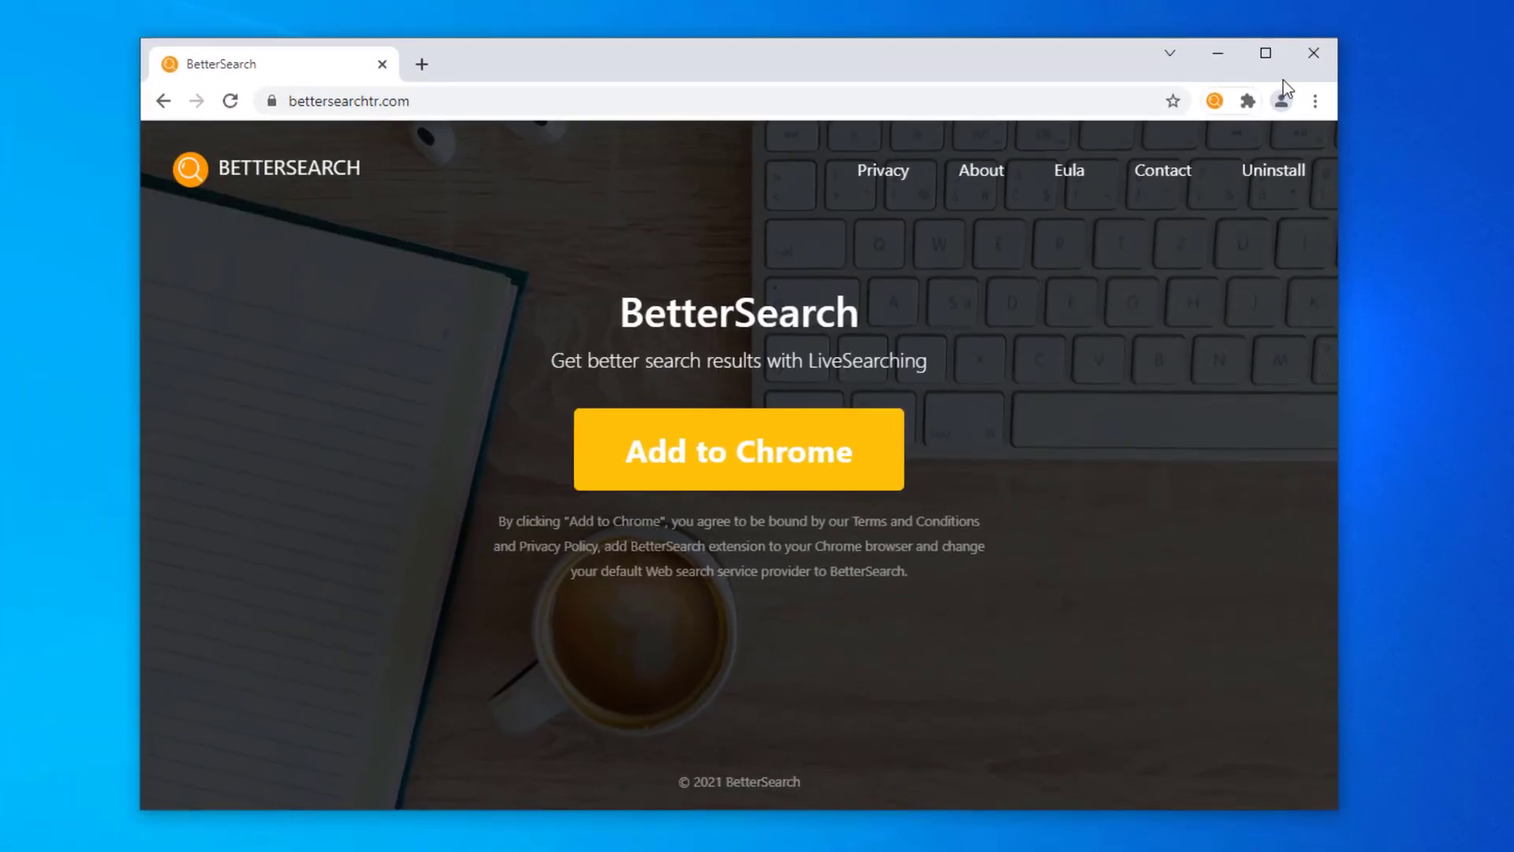
left_click(1321, 100)
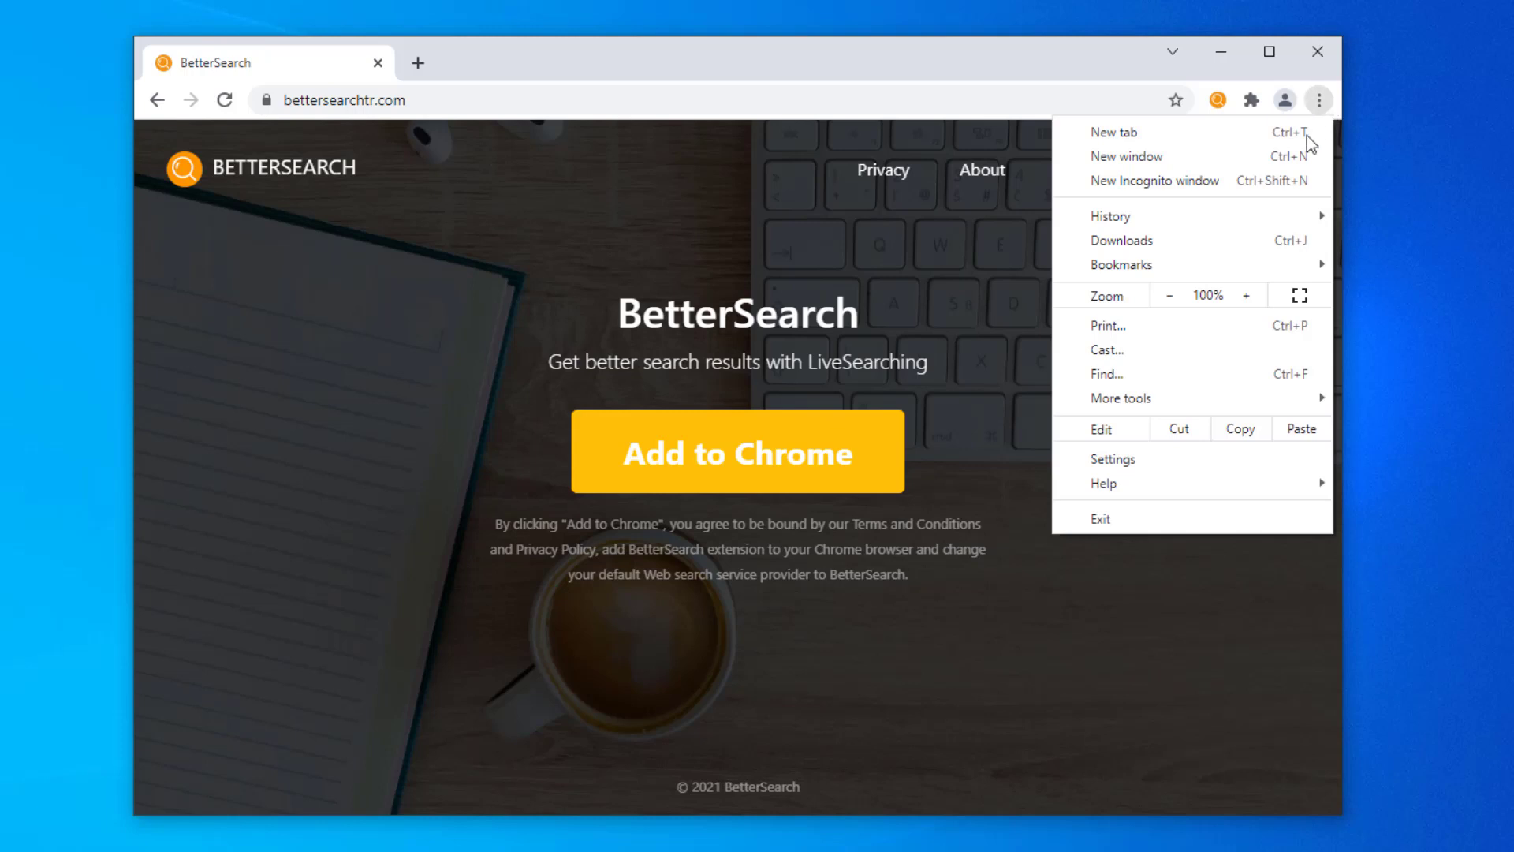
left_click(1082, 459)
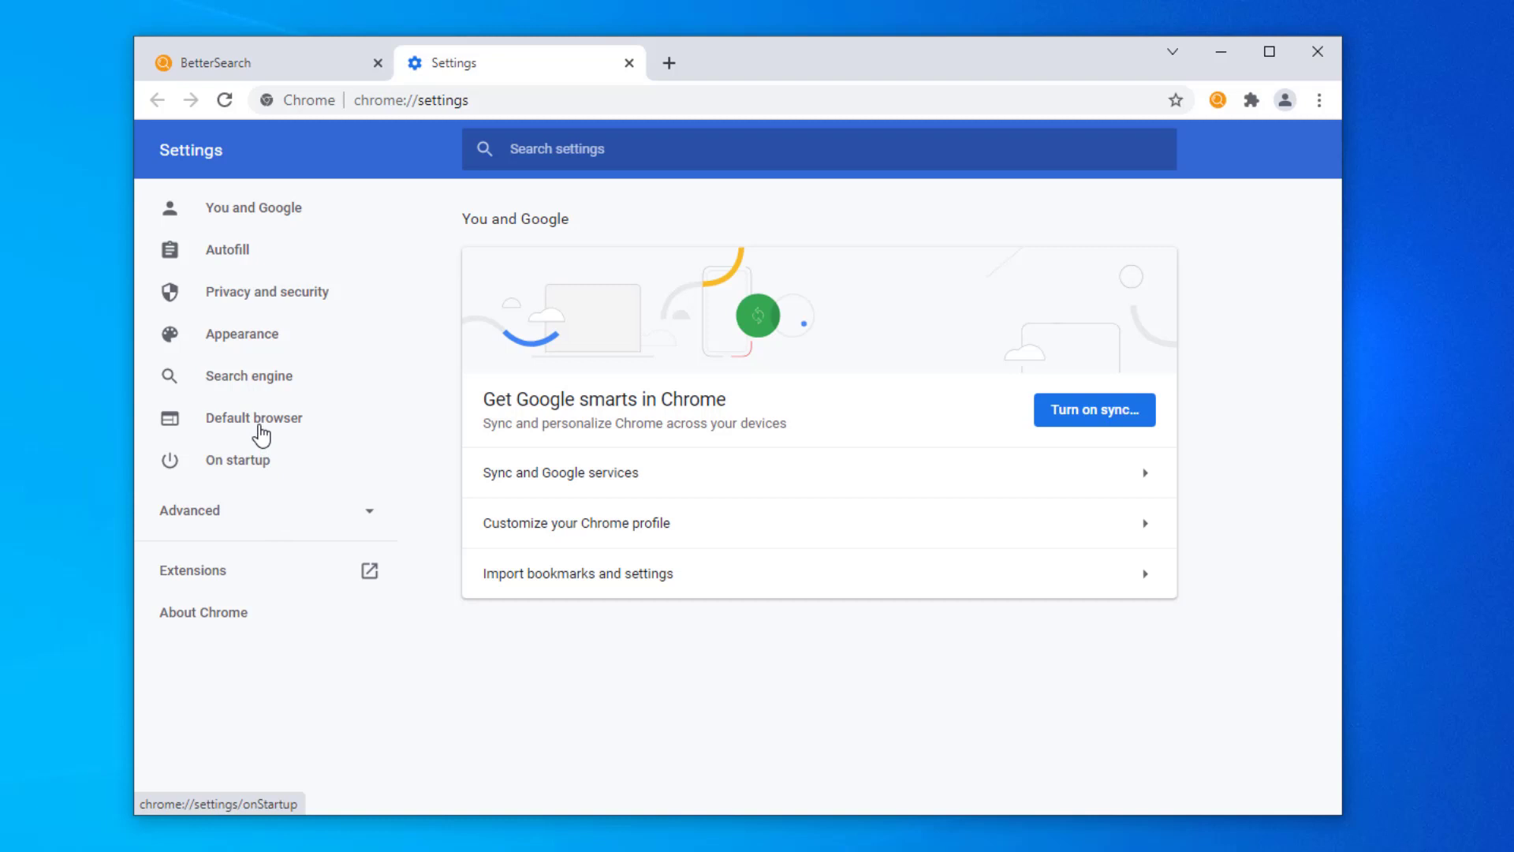
left_click(208, 579)
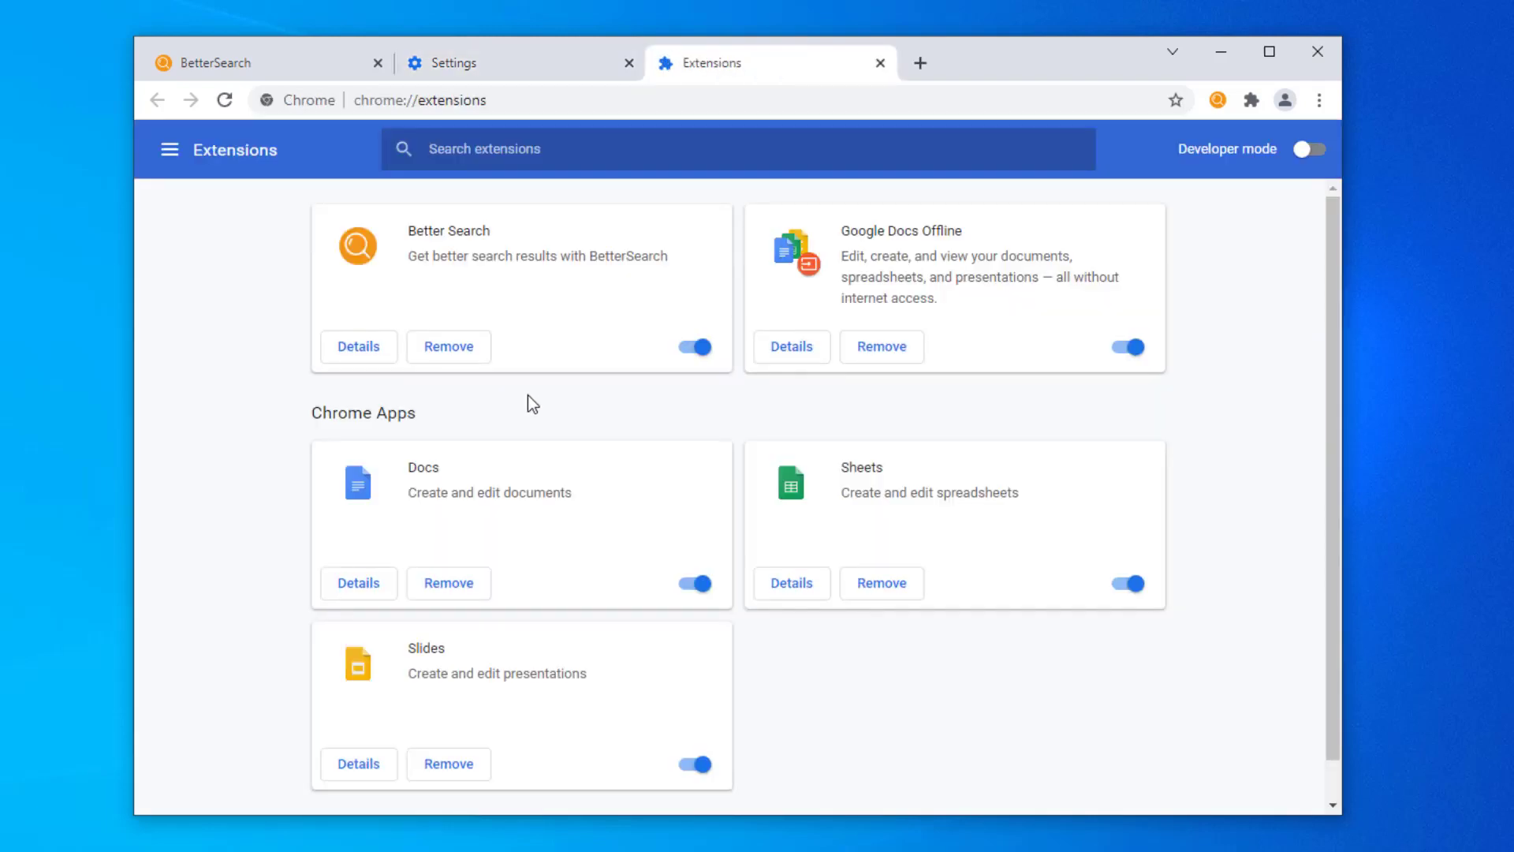
left_click(463, 351)
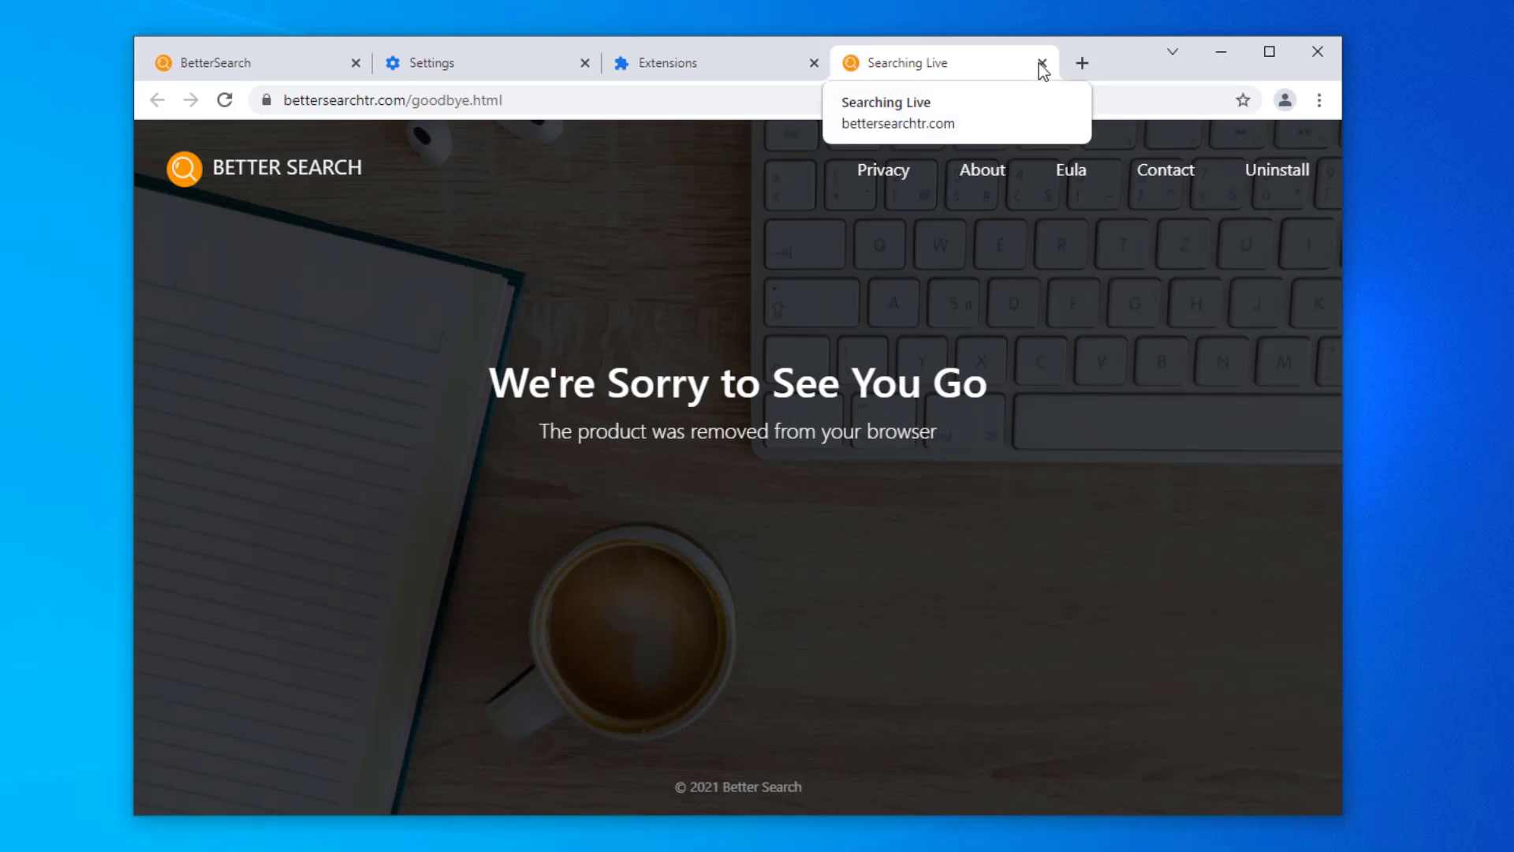
Step: Close the goodbye tab and delete Ecosia from Chrome's search engines, keeping Google default
left_click(1041, 64)
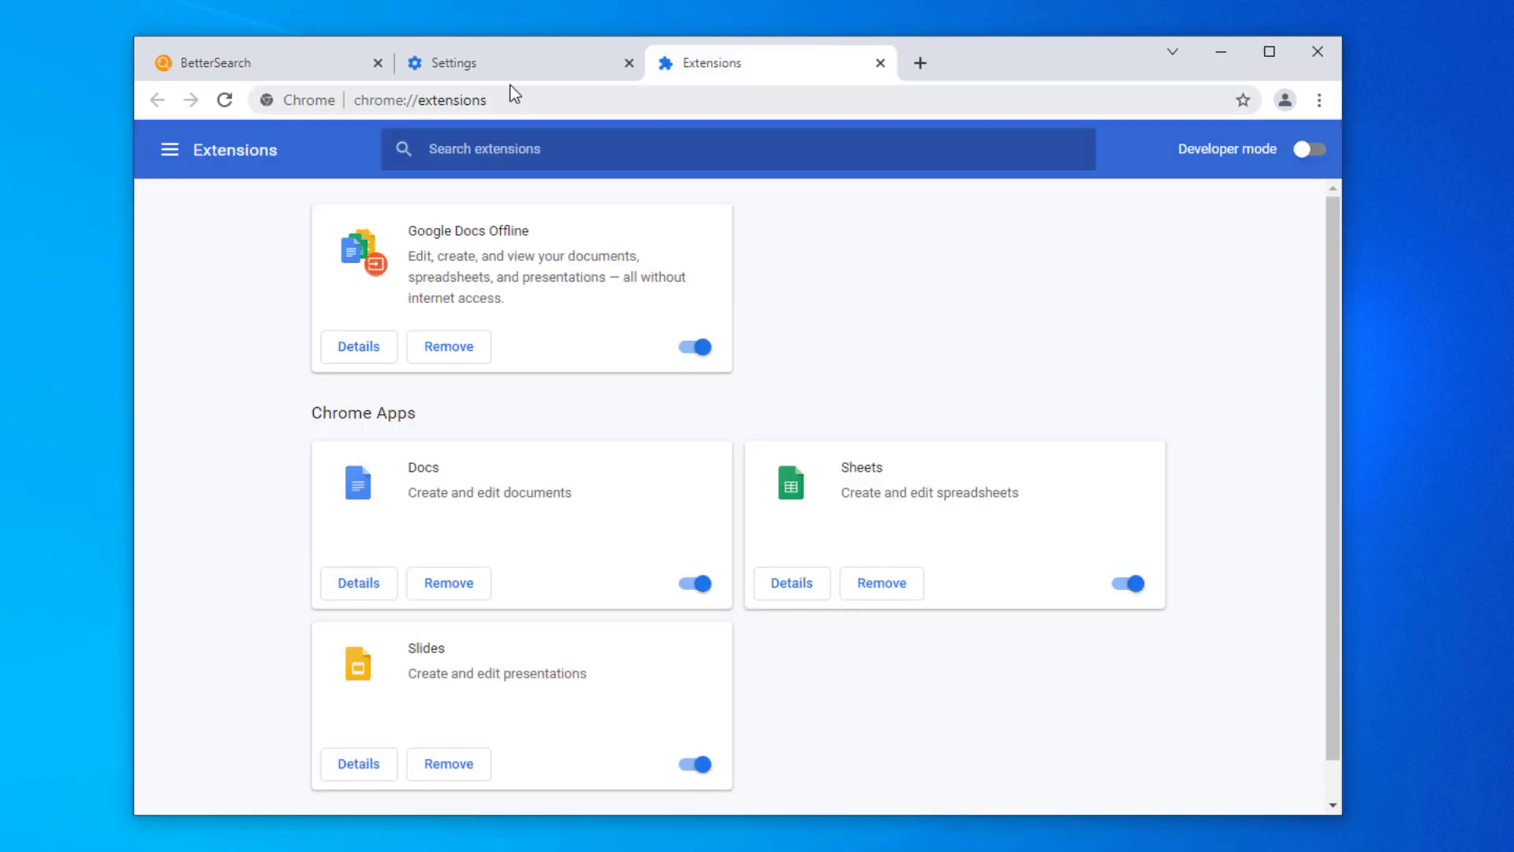
left_click(468, 73)
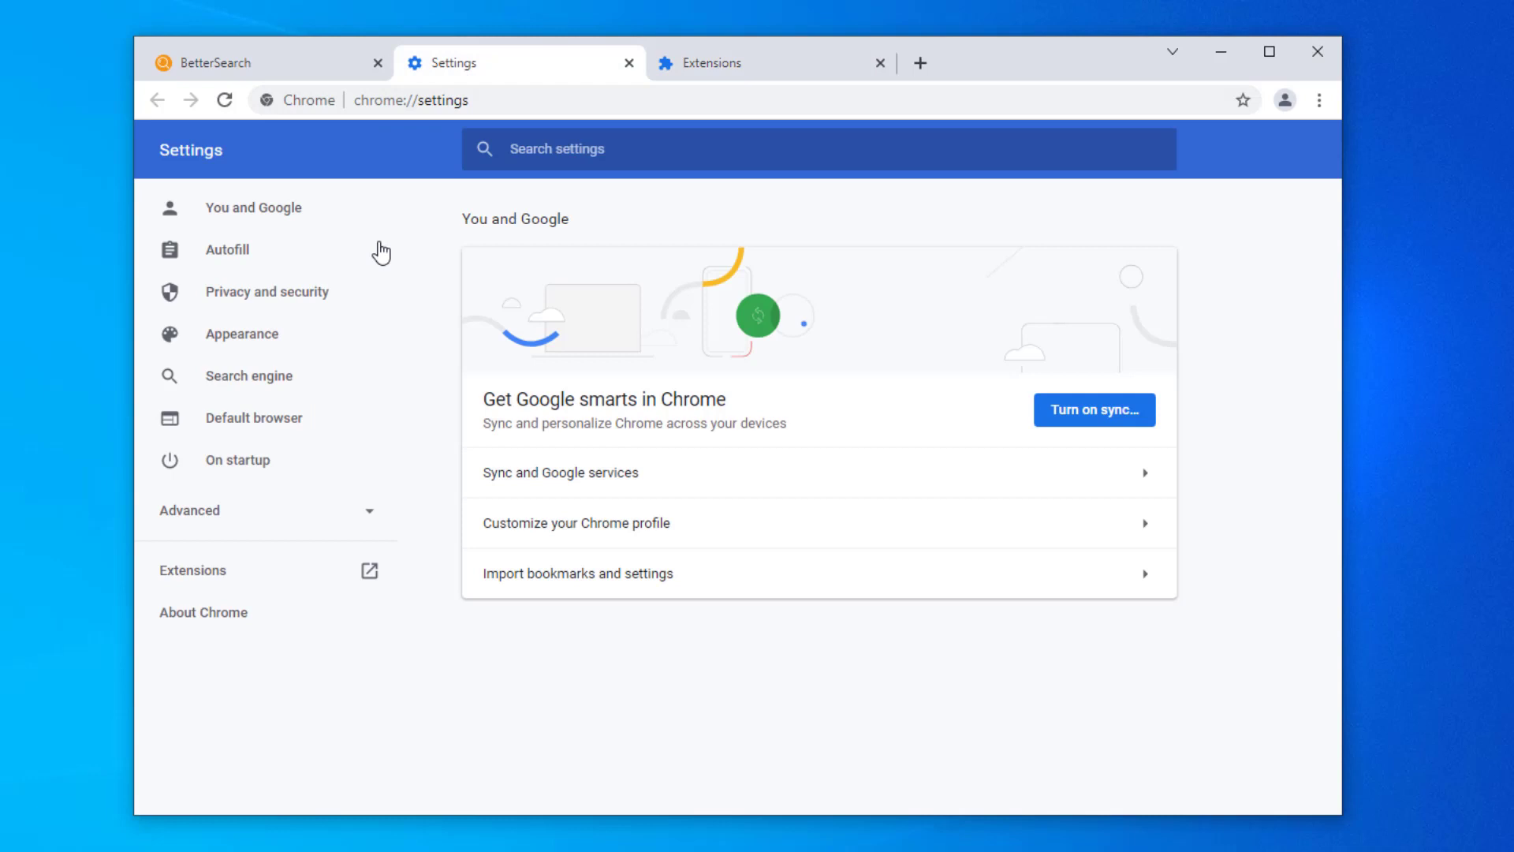
left_click(258, 387)
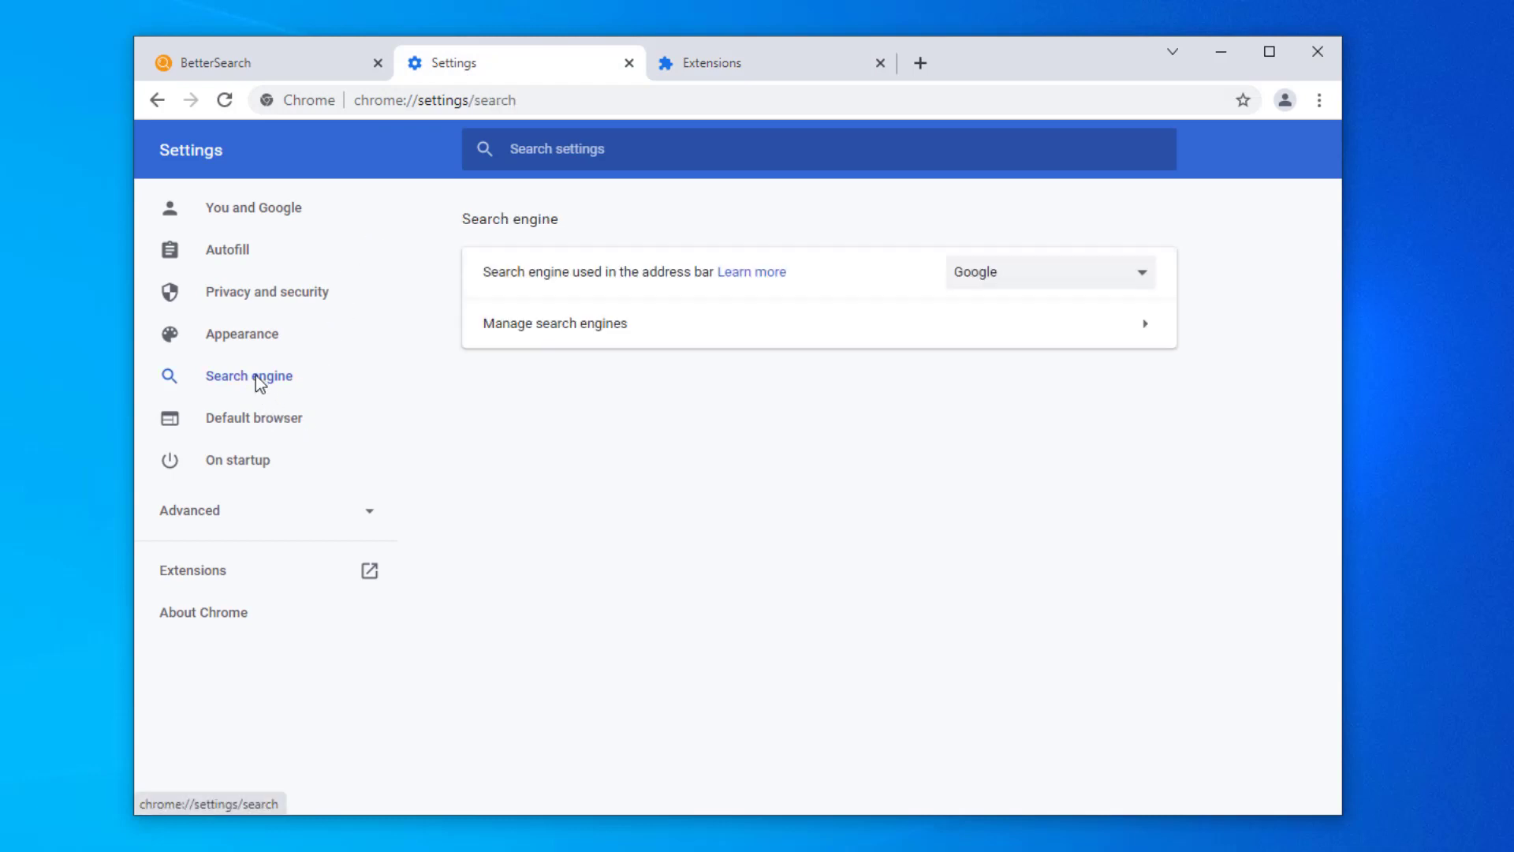
left_click(1007, 284)
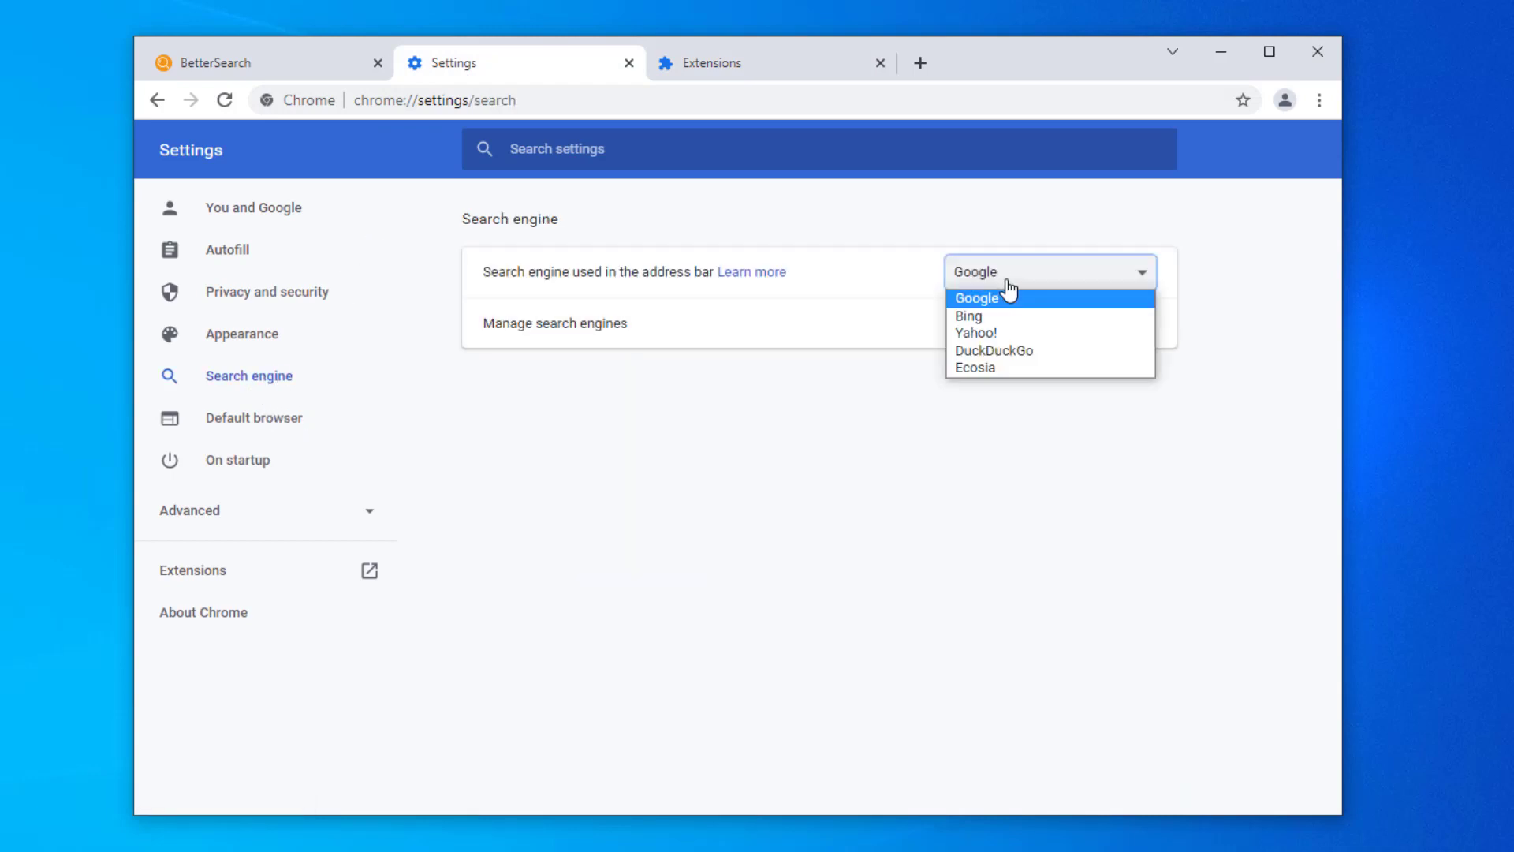
left_click(839, 331)
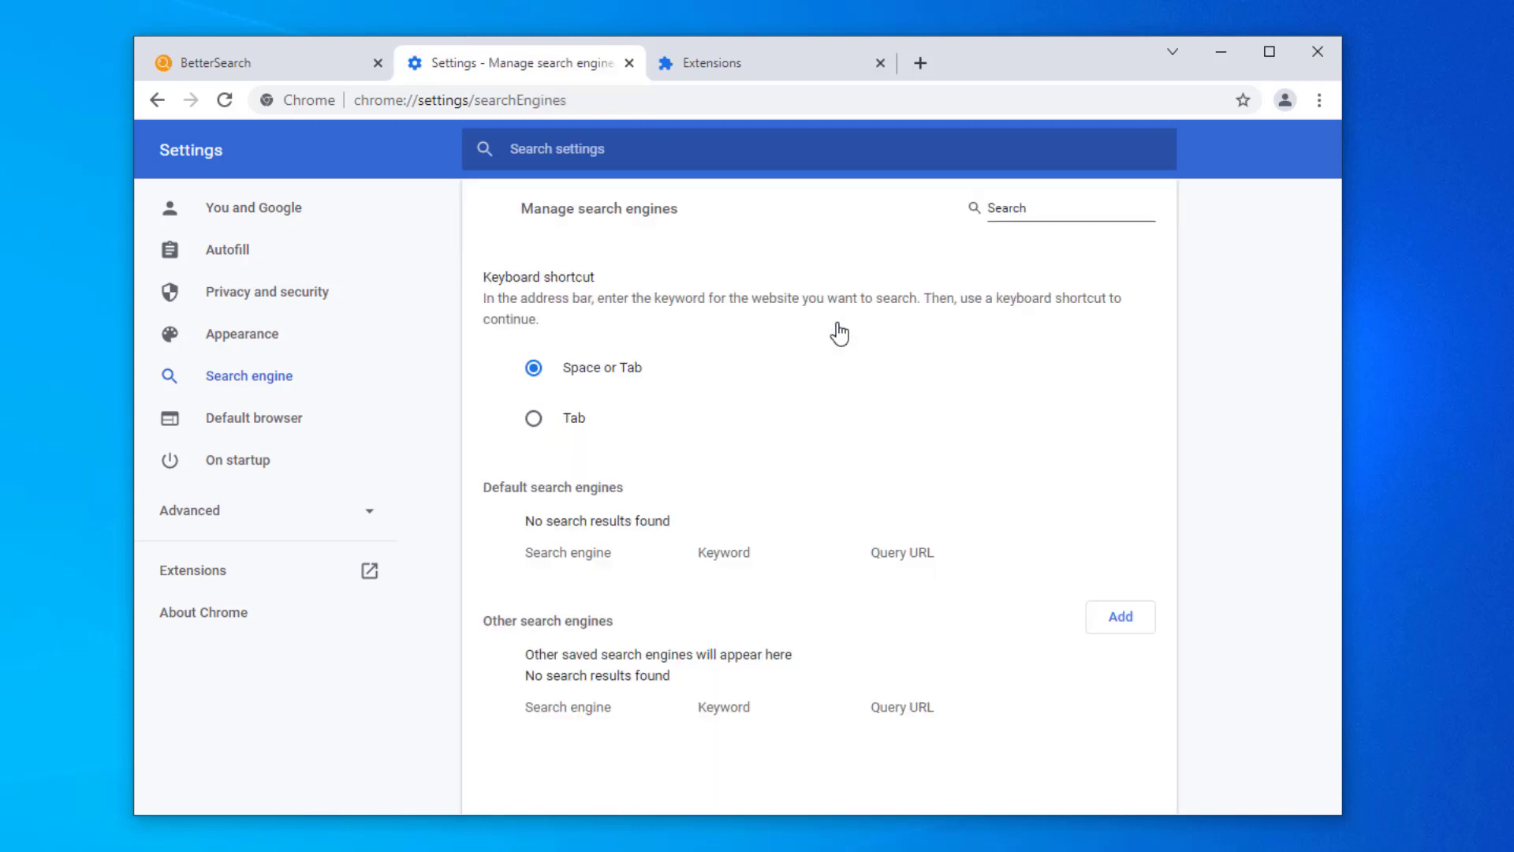
scroll(701, 594, "down", 1)
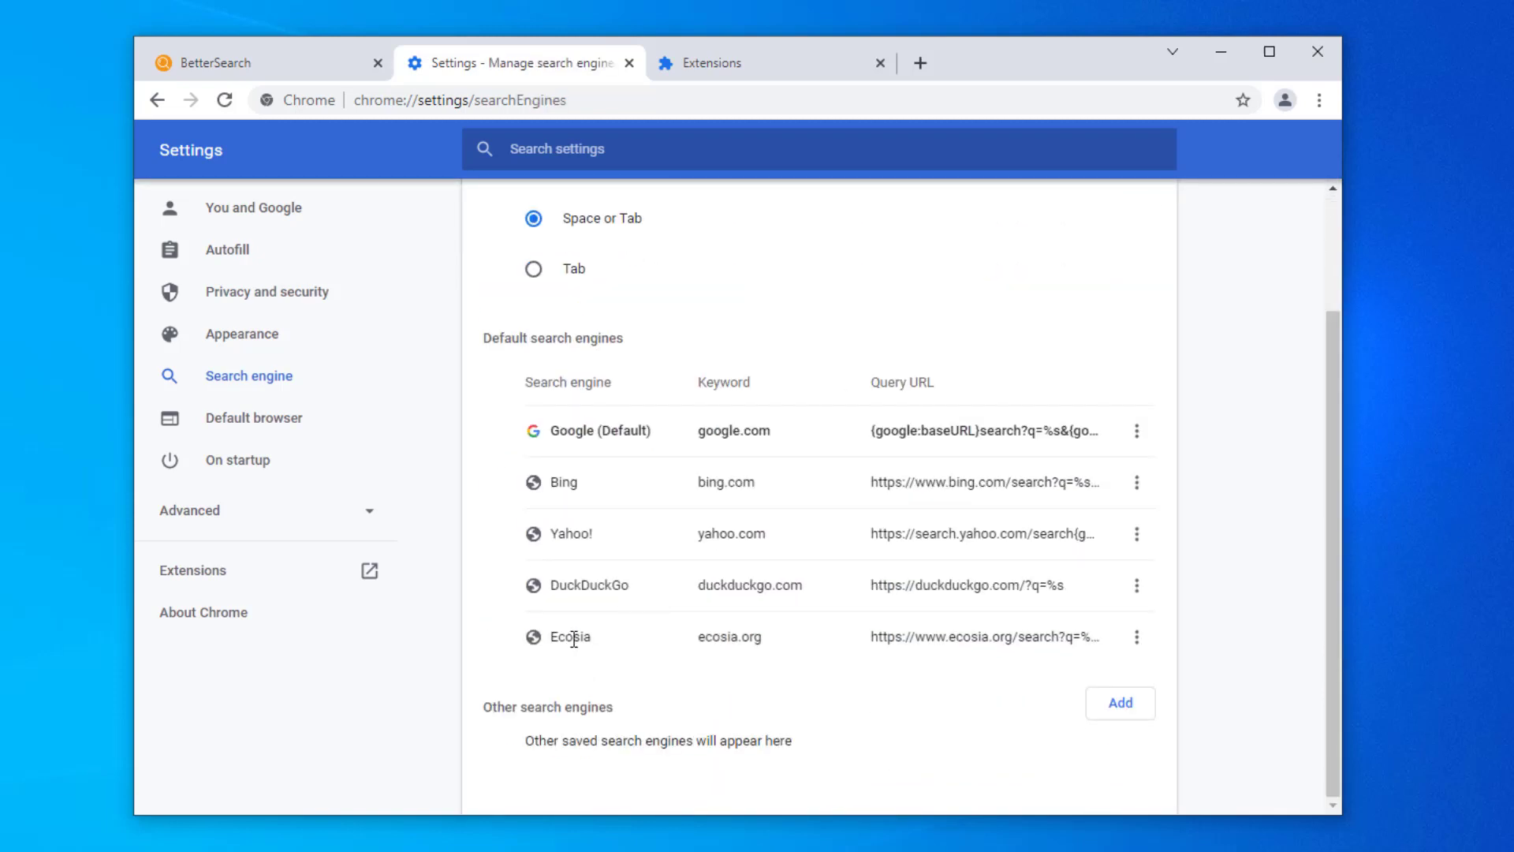
left_click(1137, 637)
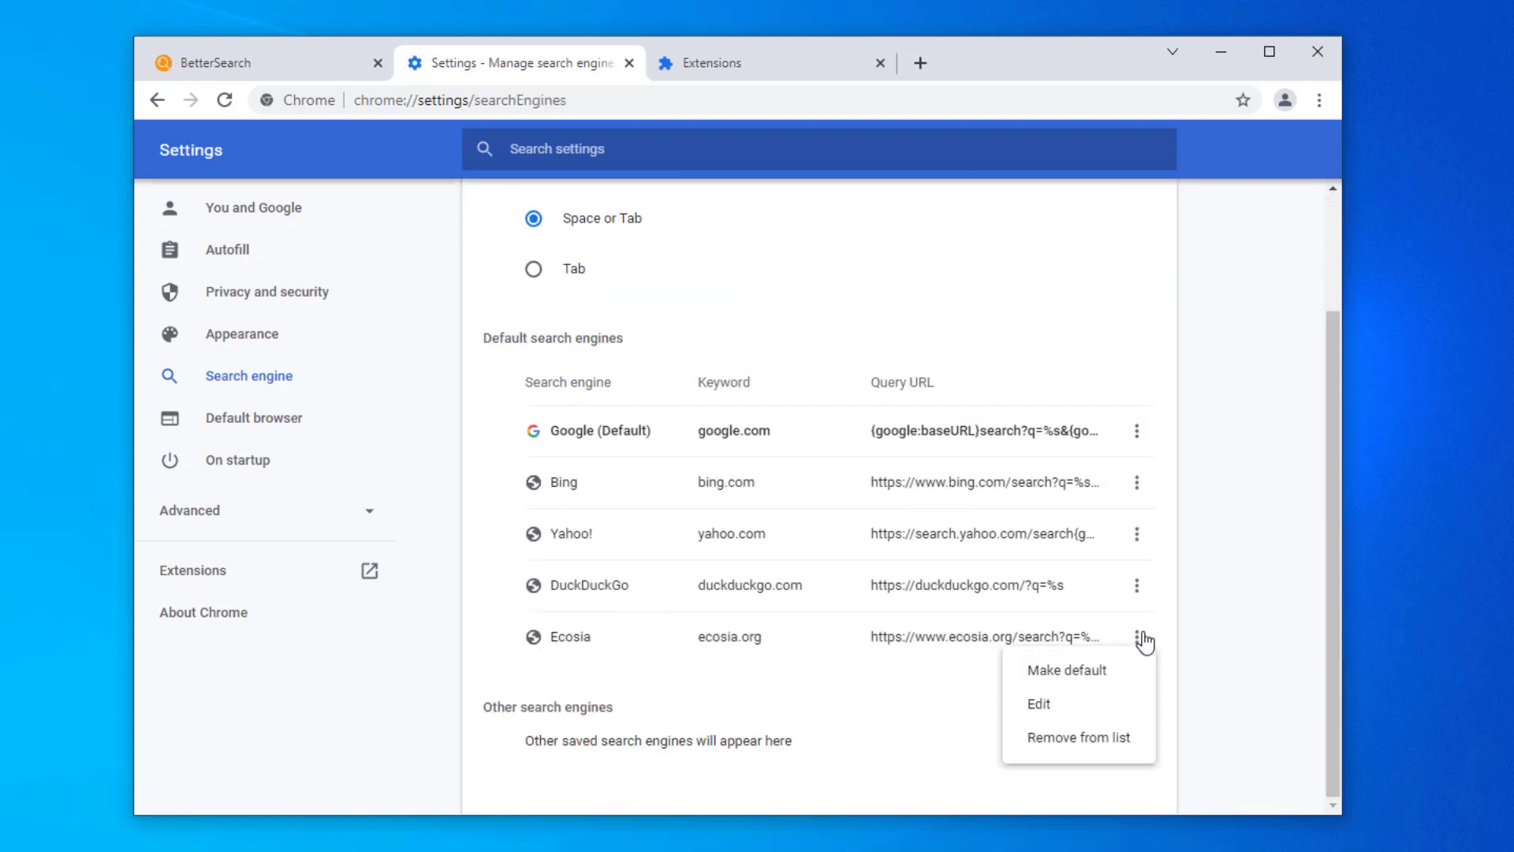
left_click(1098, 738)
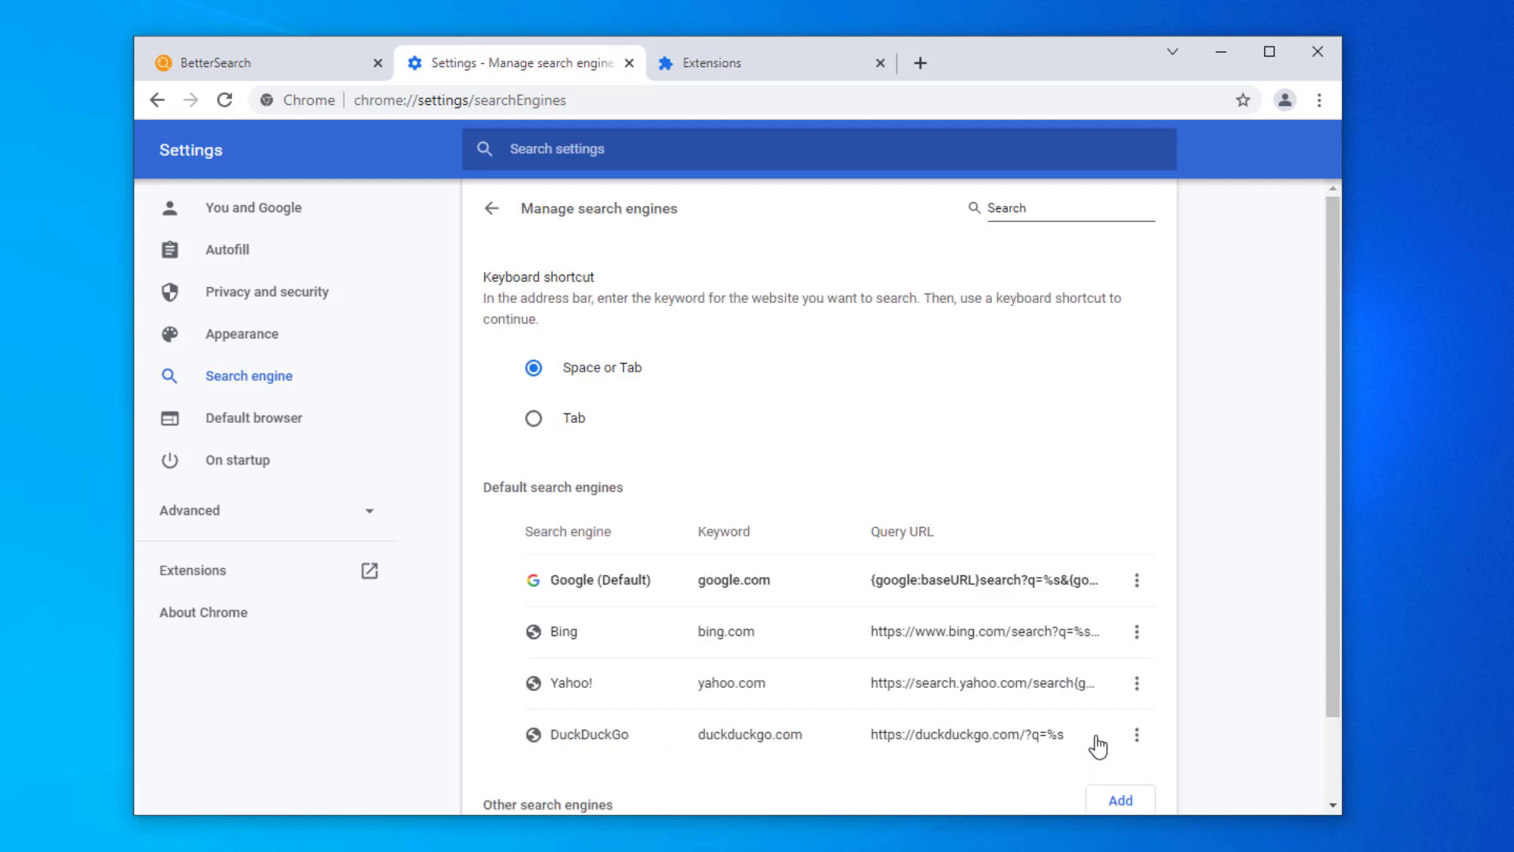
scroll(720, 659, "down", 2)
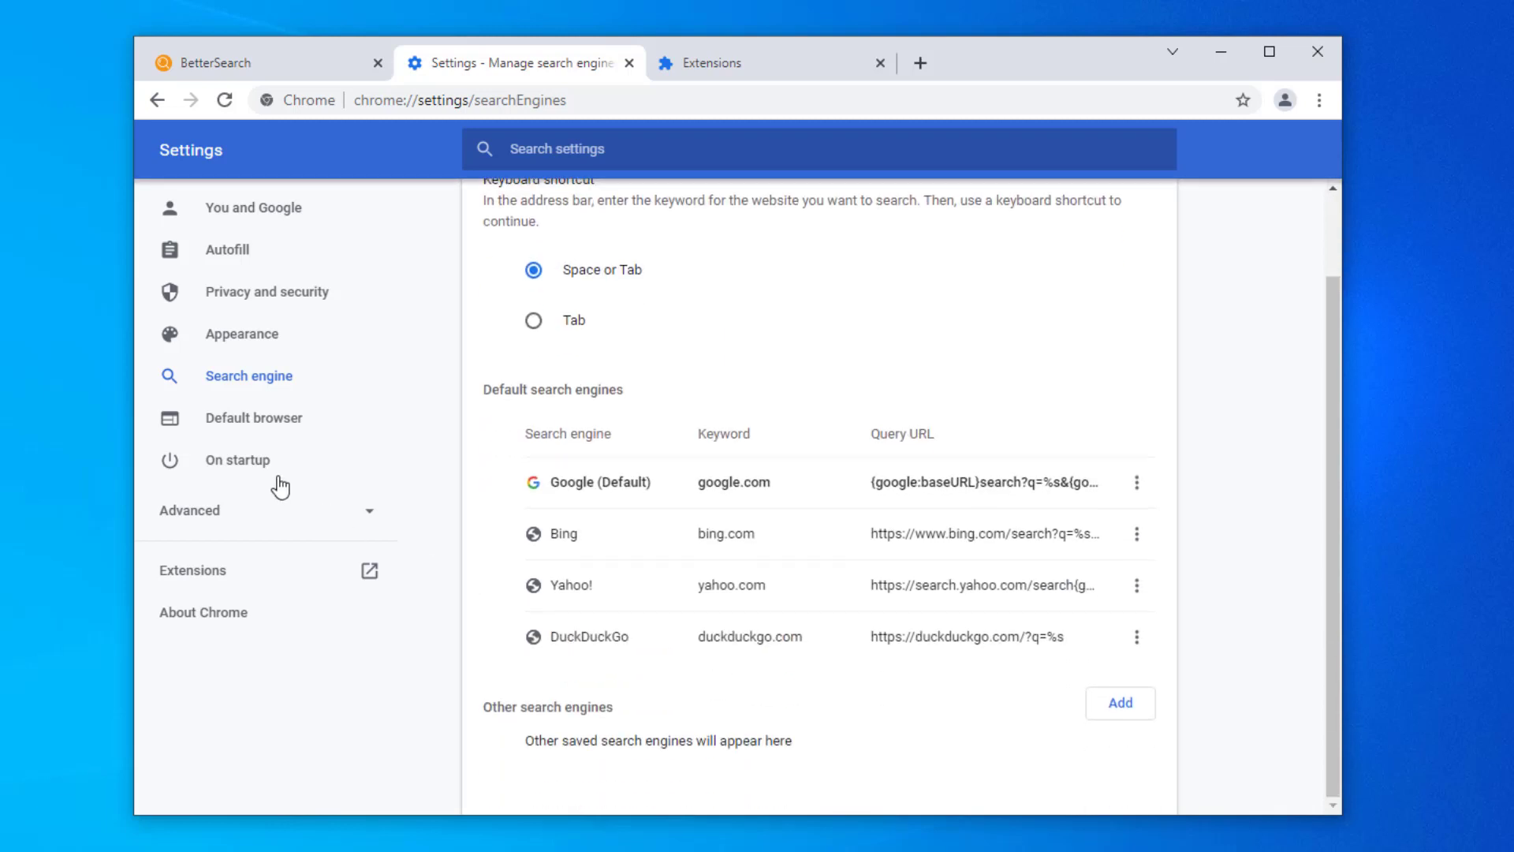
Step: Set Chrome's startup option back to opening the New Tab page
left_click(242, 466)
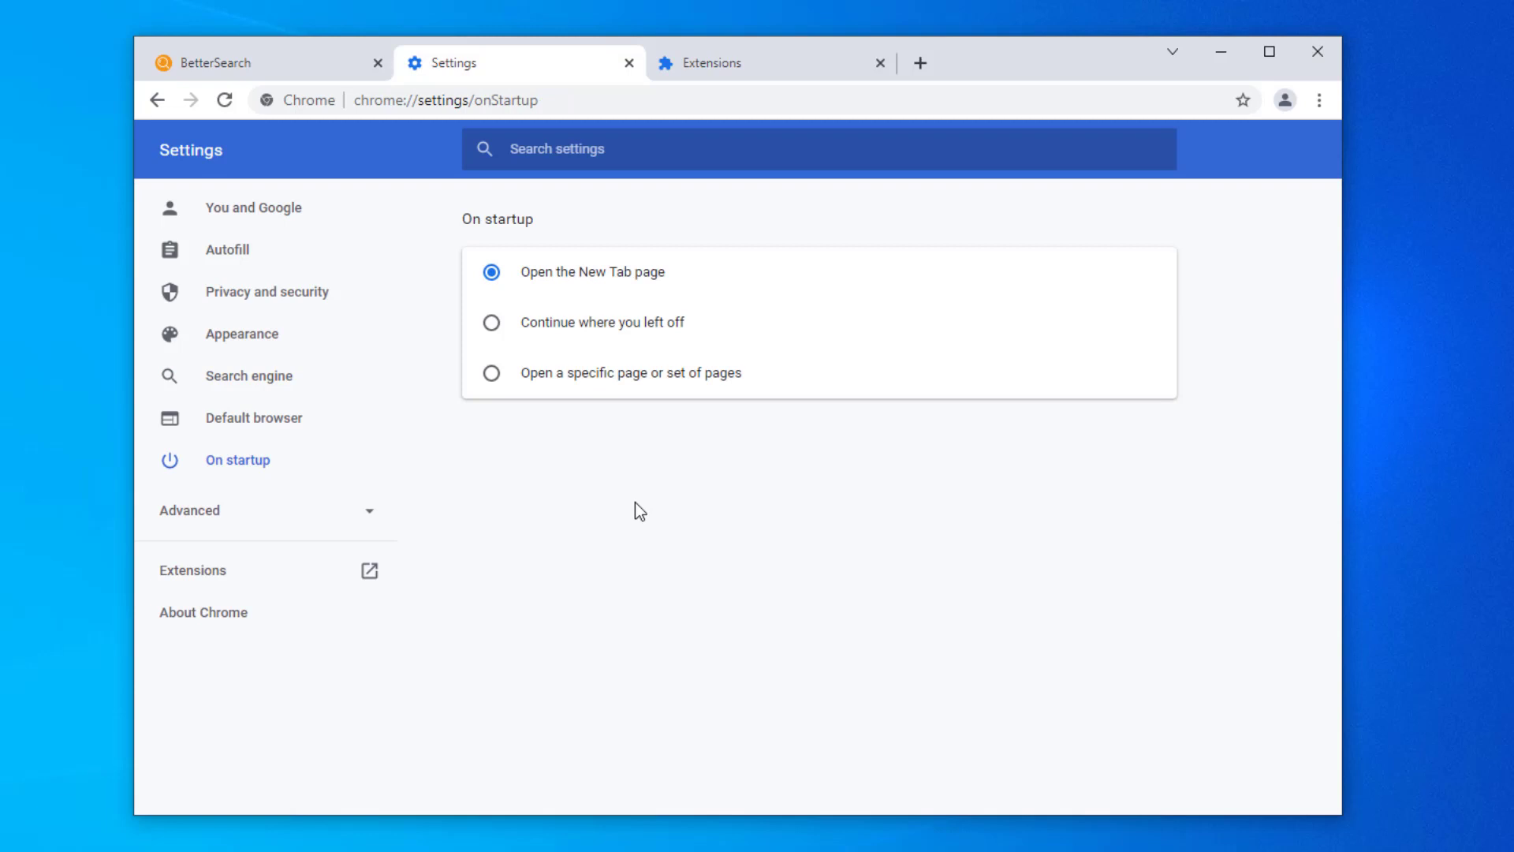
left_click(492, 322)
left_click(492, 373)
left_click(490, 272)
Step: Bring up the restore-defaults prompt under Reset and clean up, then close Chrome
left_click(291, 516)
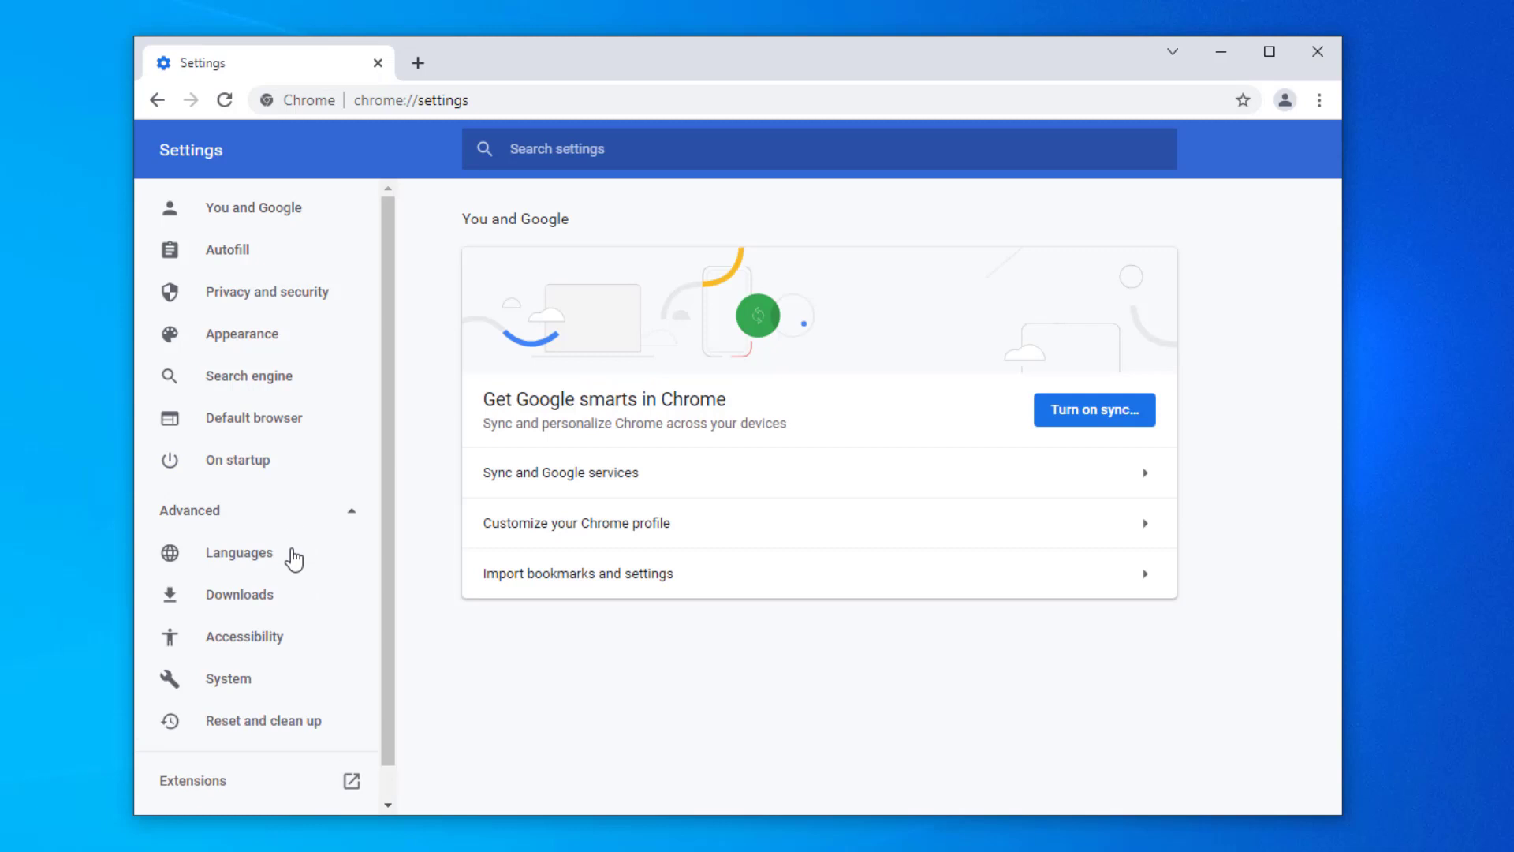
left_click(265, 730)
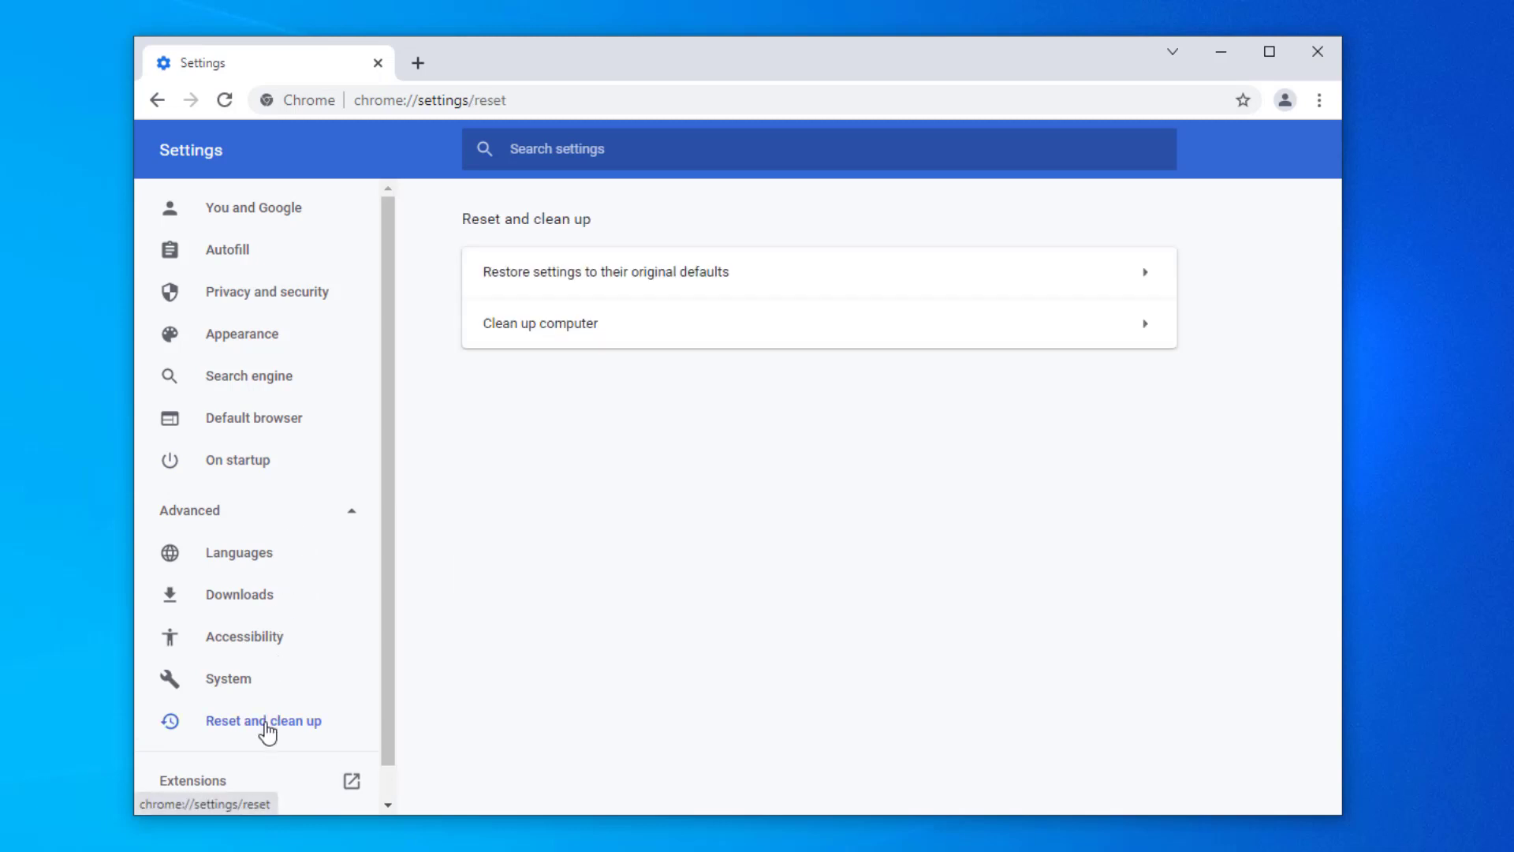
left_click(639, 295)
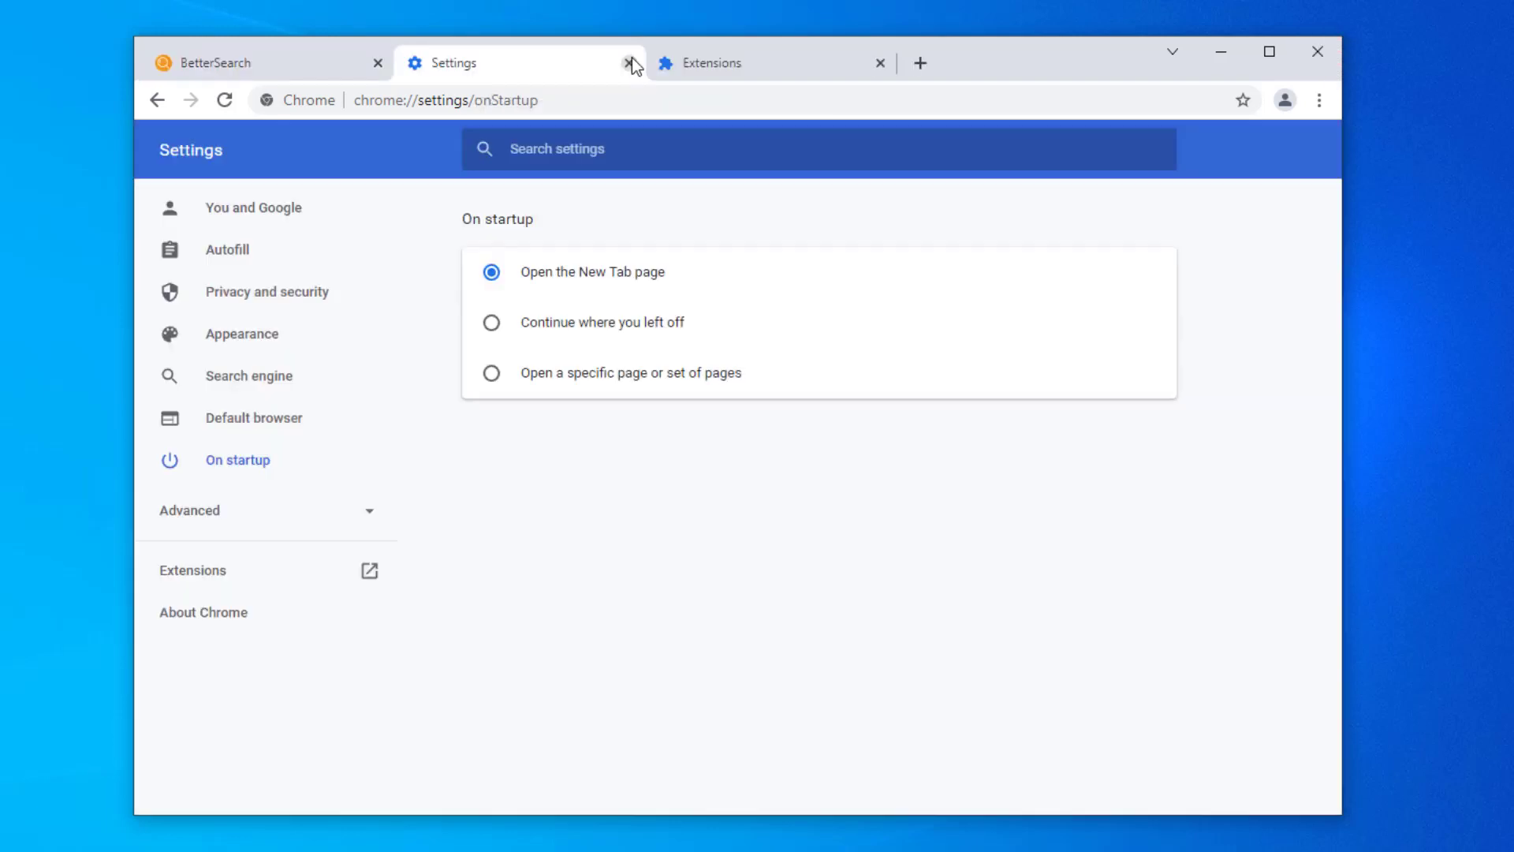
left_click(631, 62)
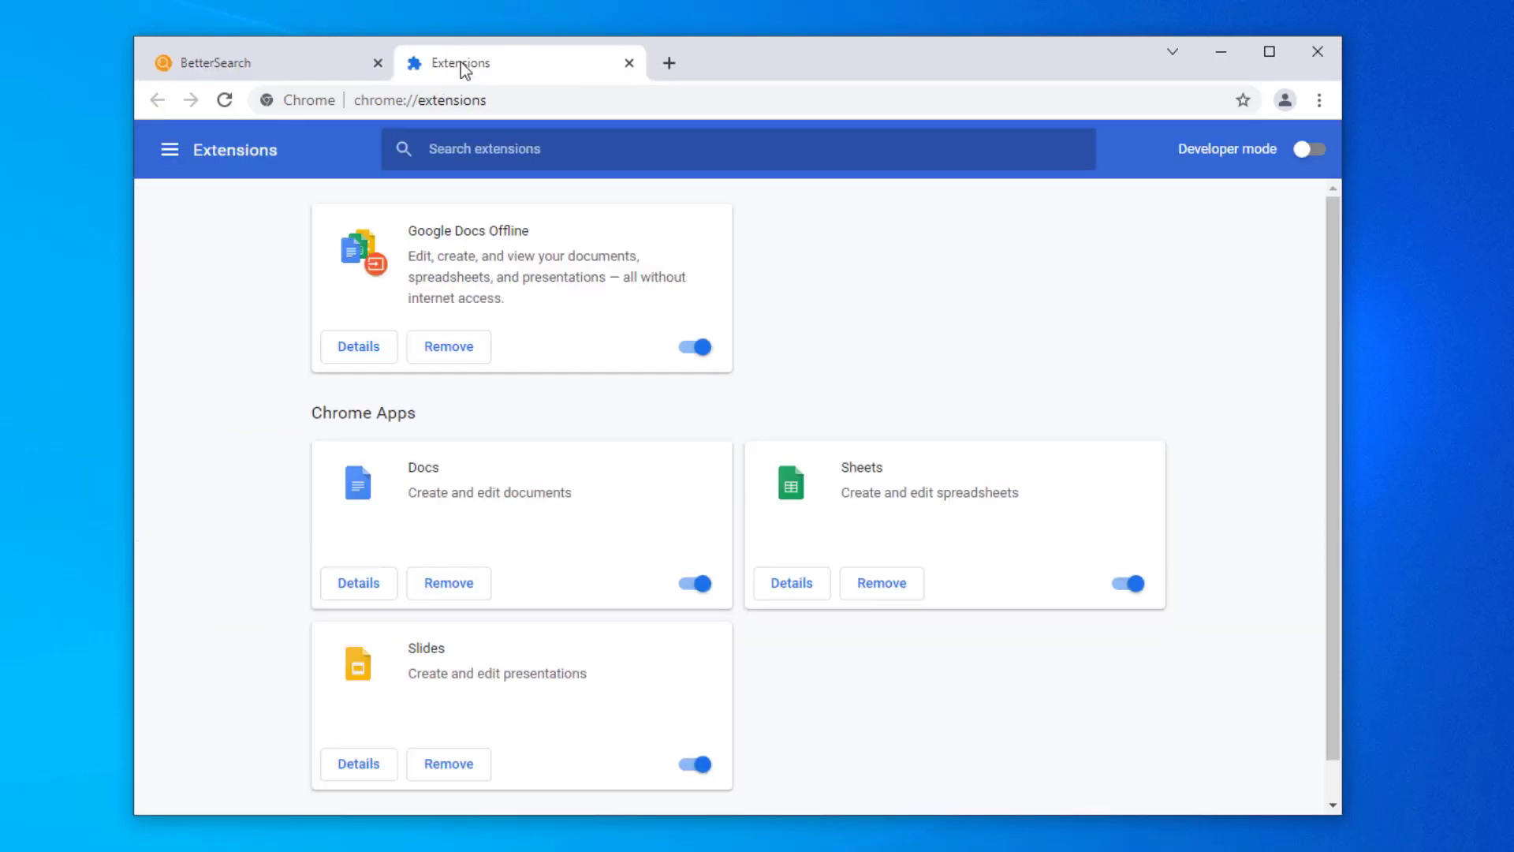
left_click(378, 63)
left_click(1316, 50)
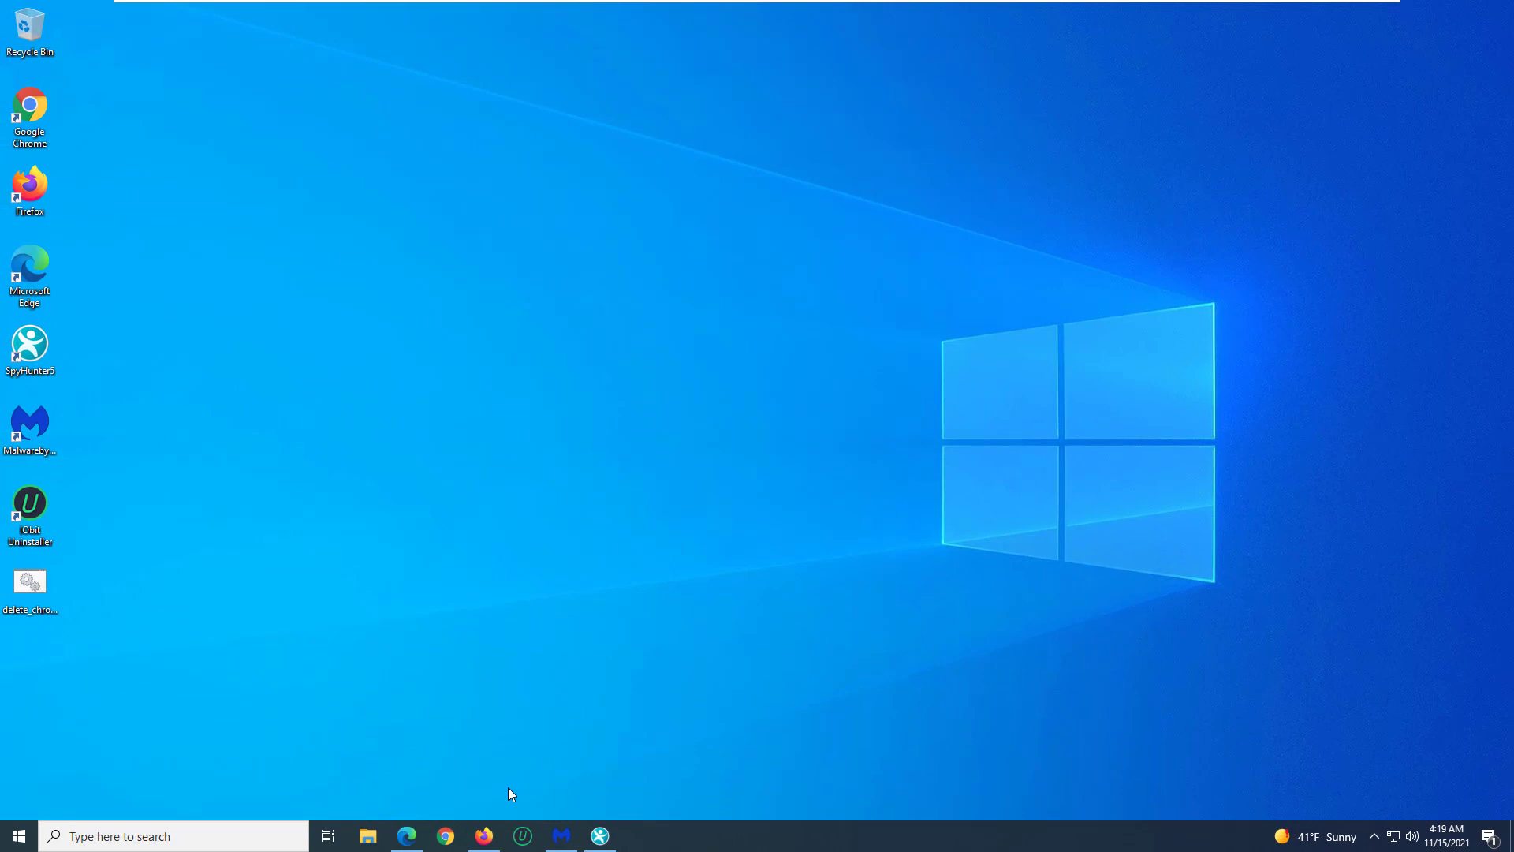
Step: Remove the Sponsored Search by SearchesCentral add-on from Firefox and open a new tab
left_click(483, 836)
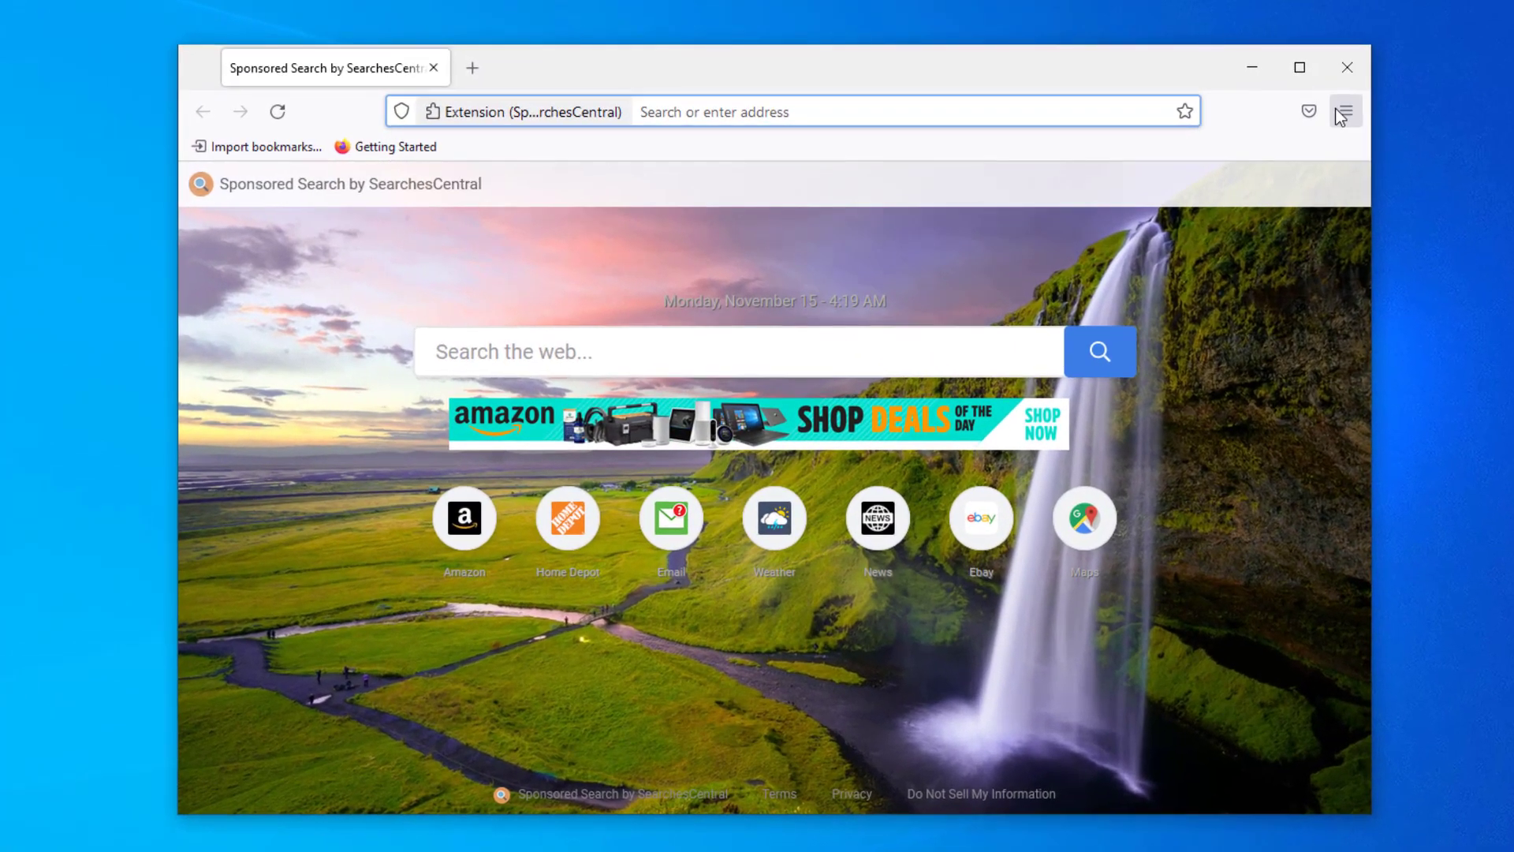
left_click(1341, 111)
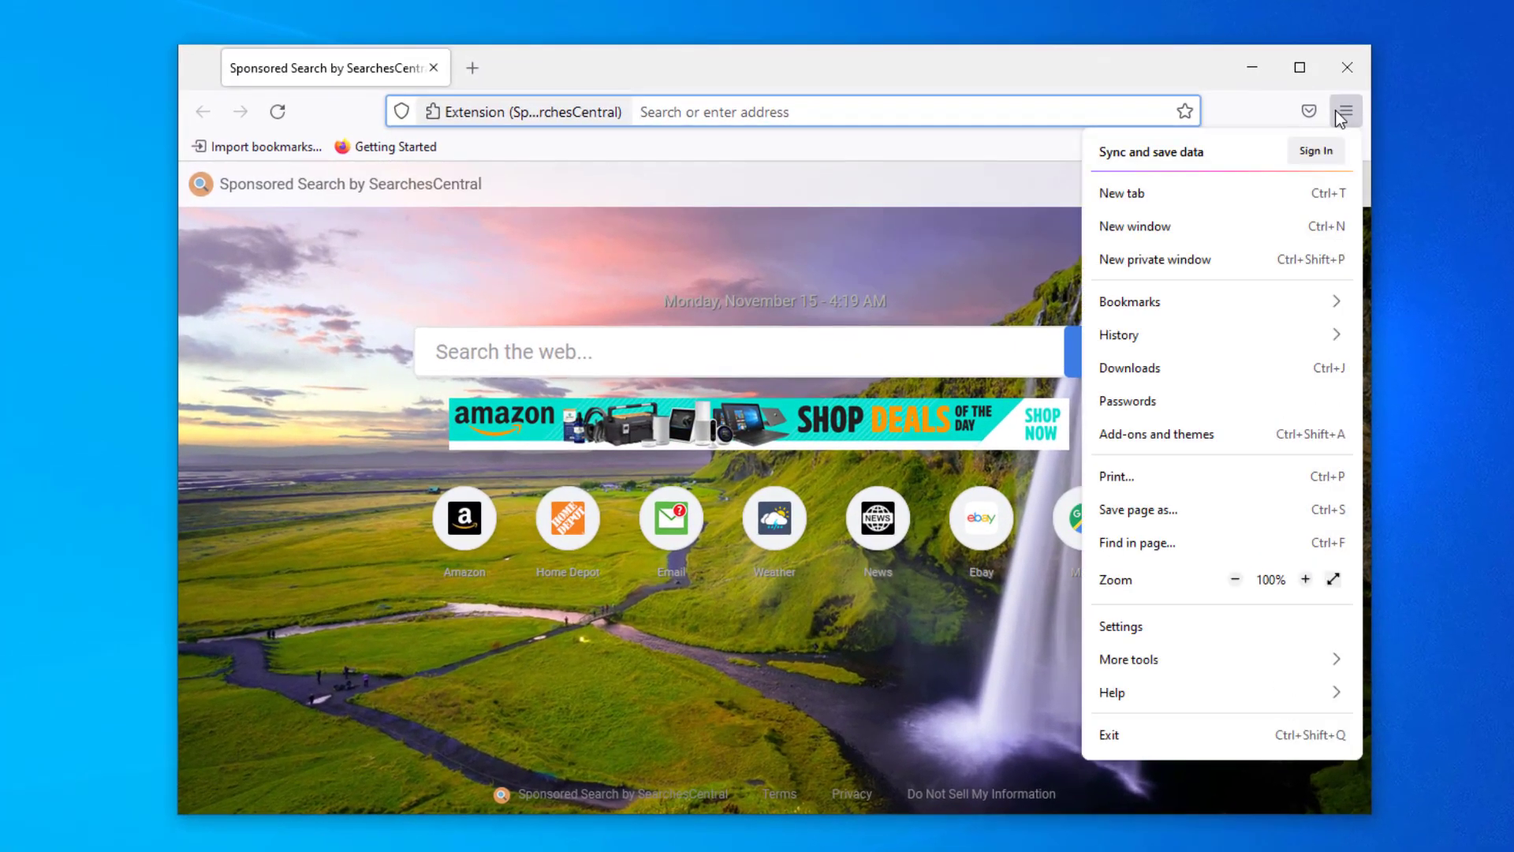
left_click(1148, 434)
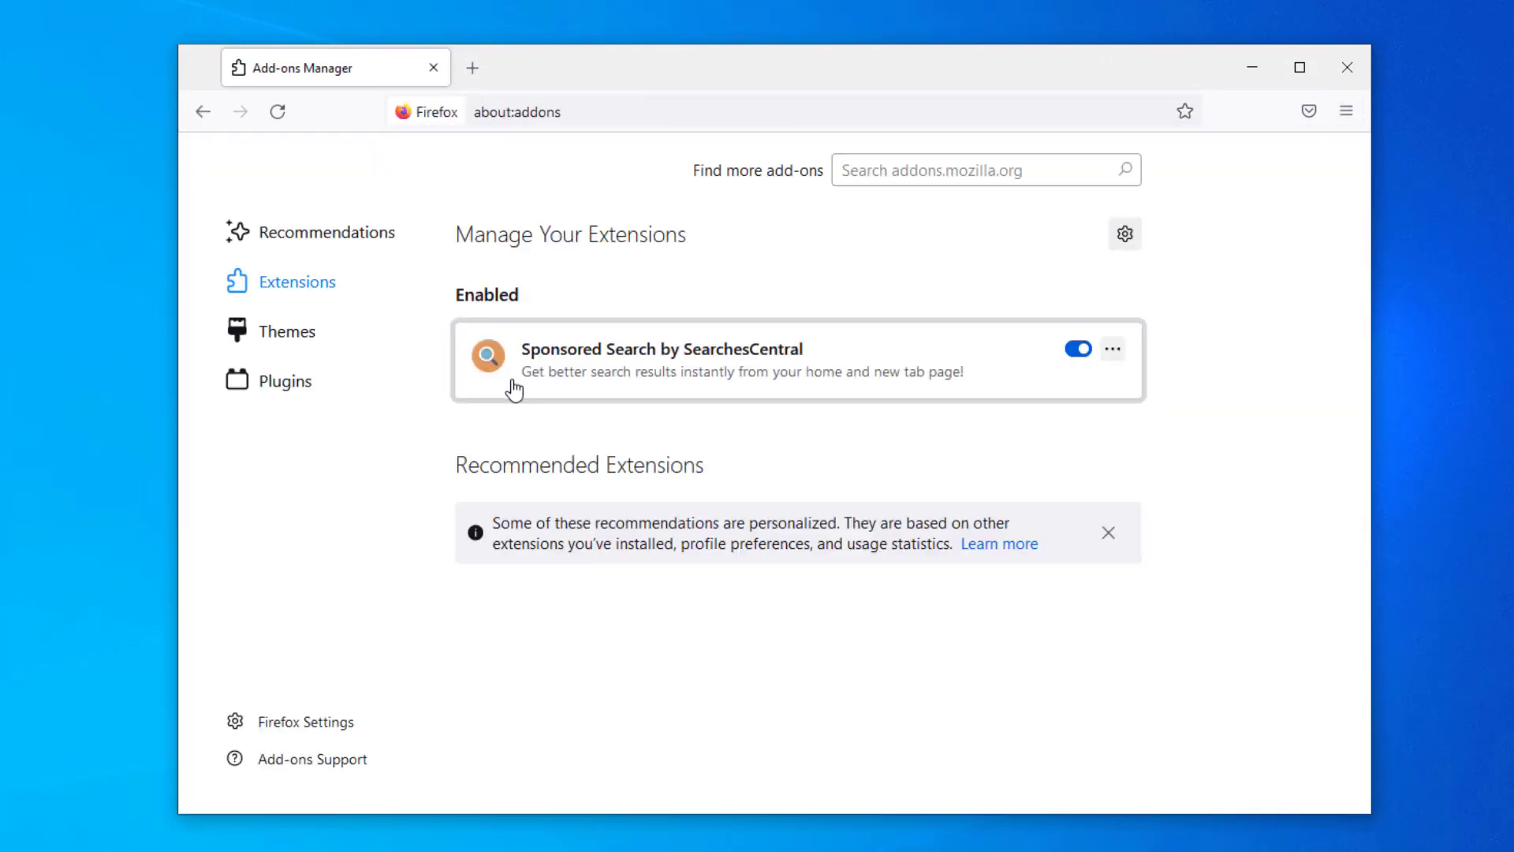
left_click(1112, 349)
left_click(1131, 383)
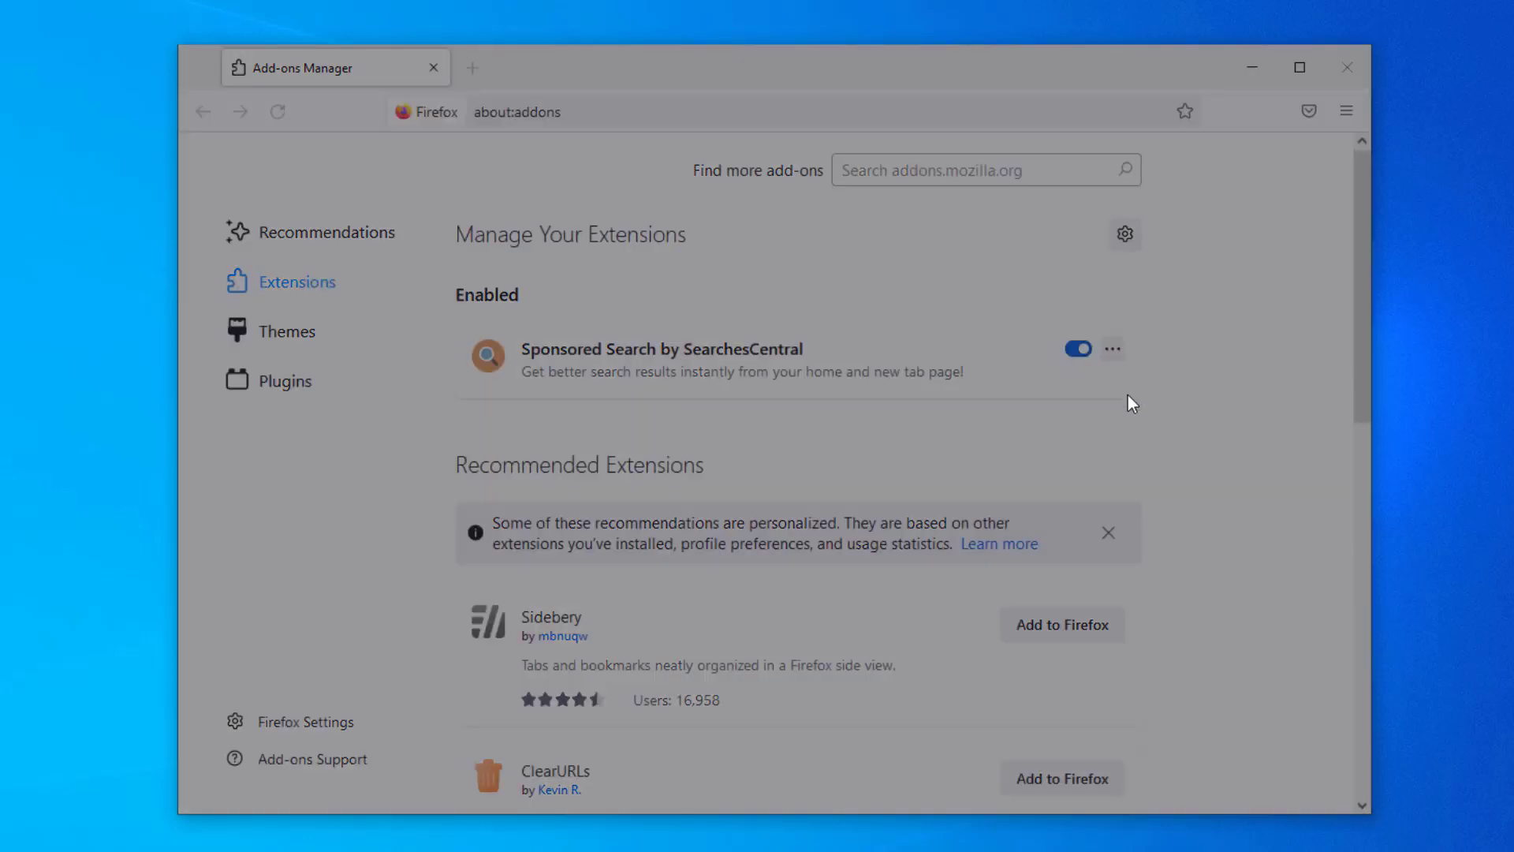
left_click(845, 231)
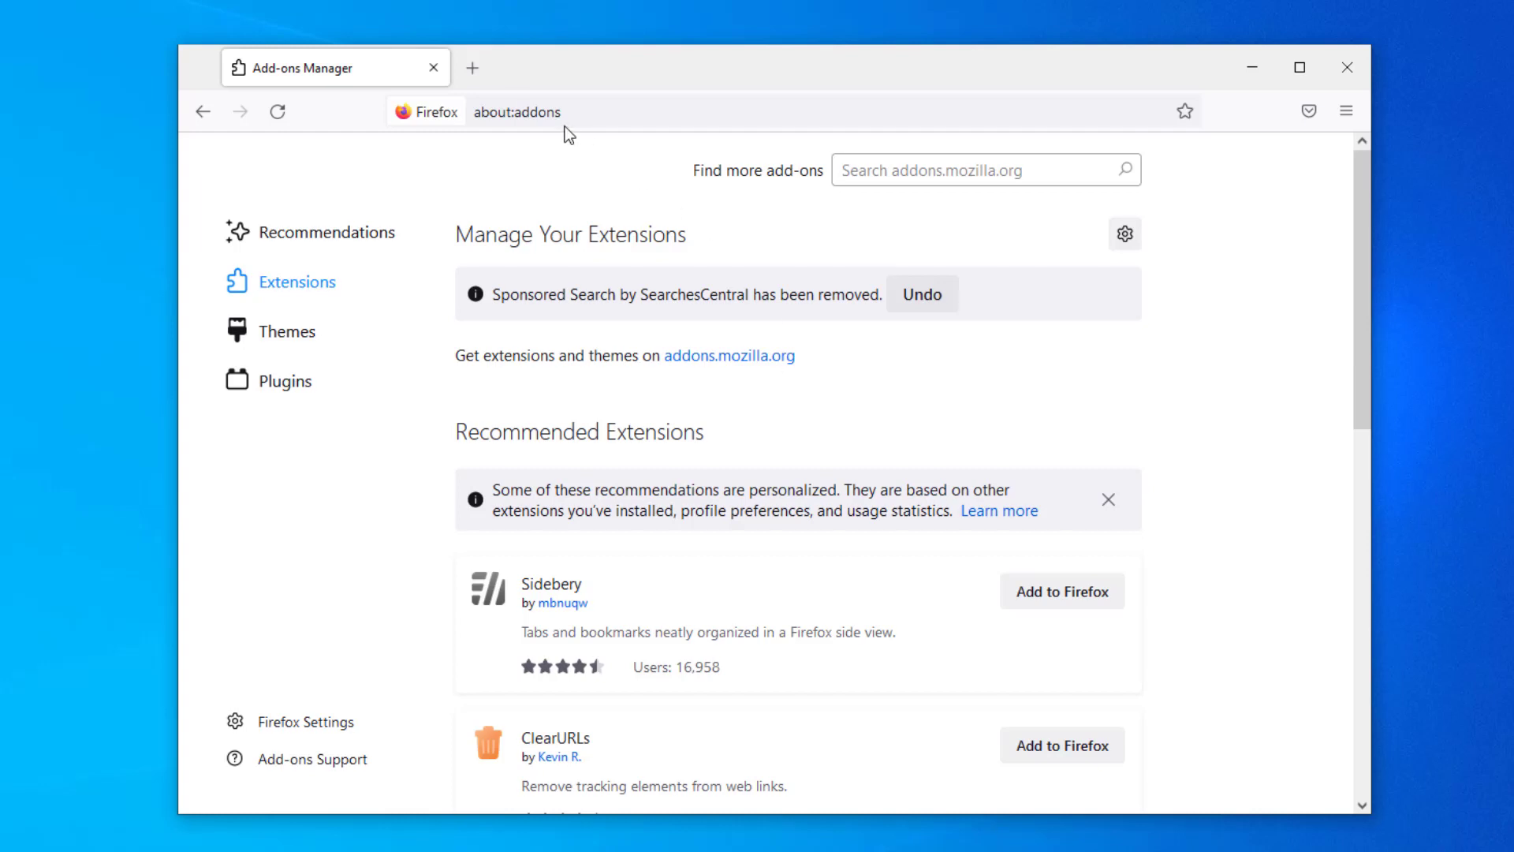
left_click(473, 67)
Step: Close the Add-ons Manager and open Firefox's Search settings
left_click(436, 68)
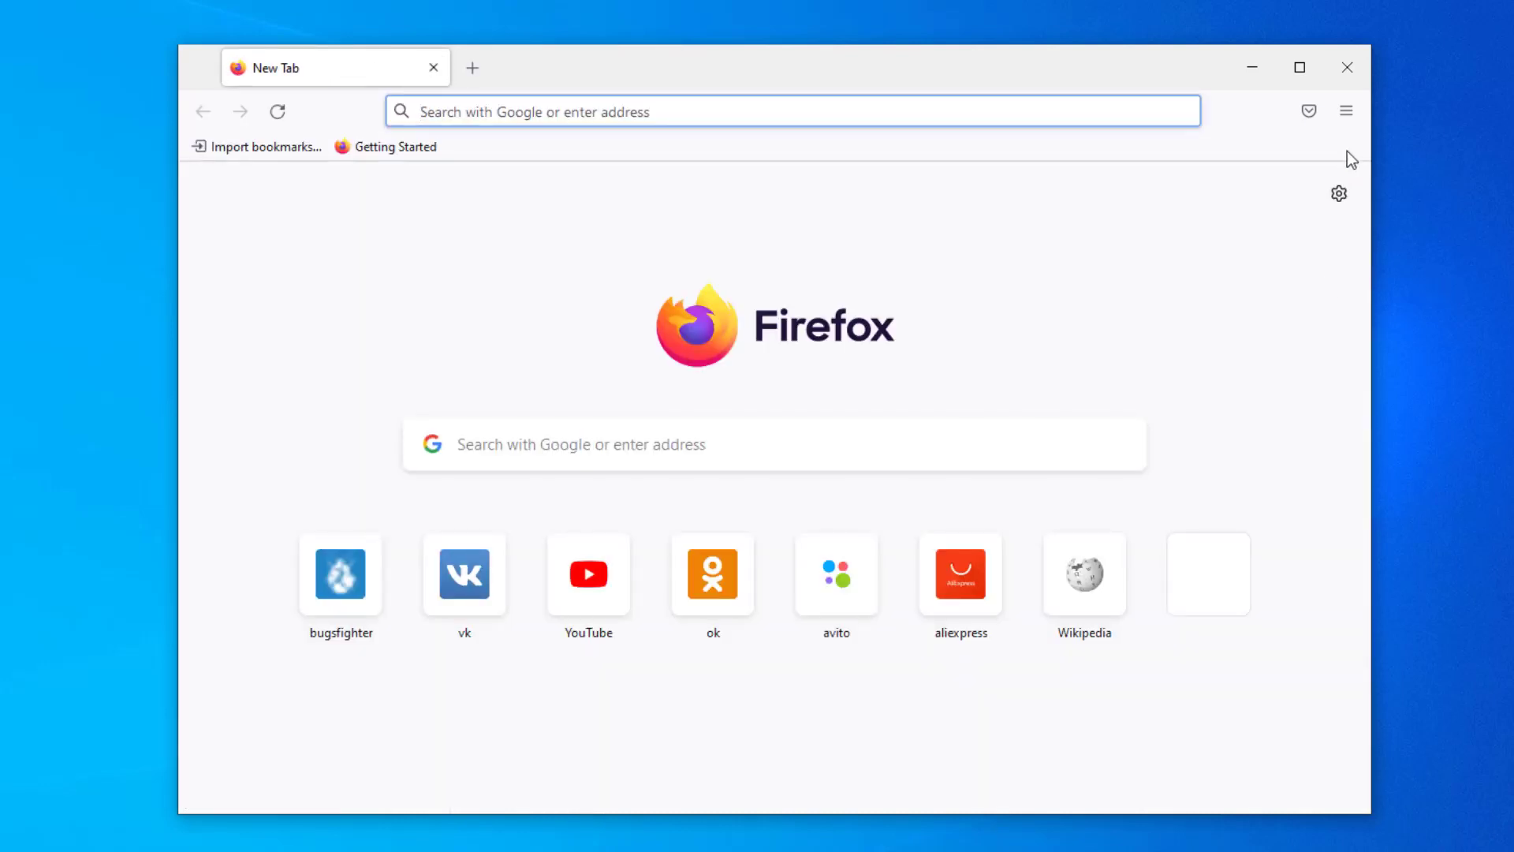
left_click(1346, 112)
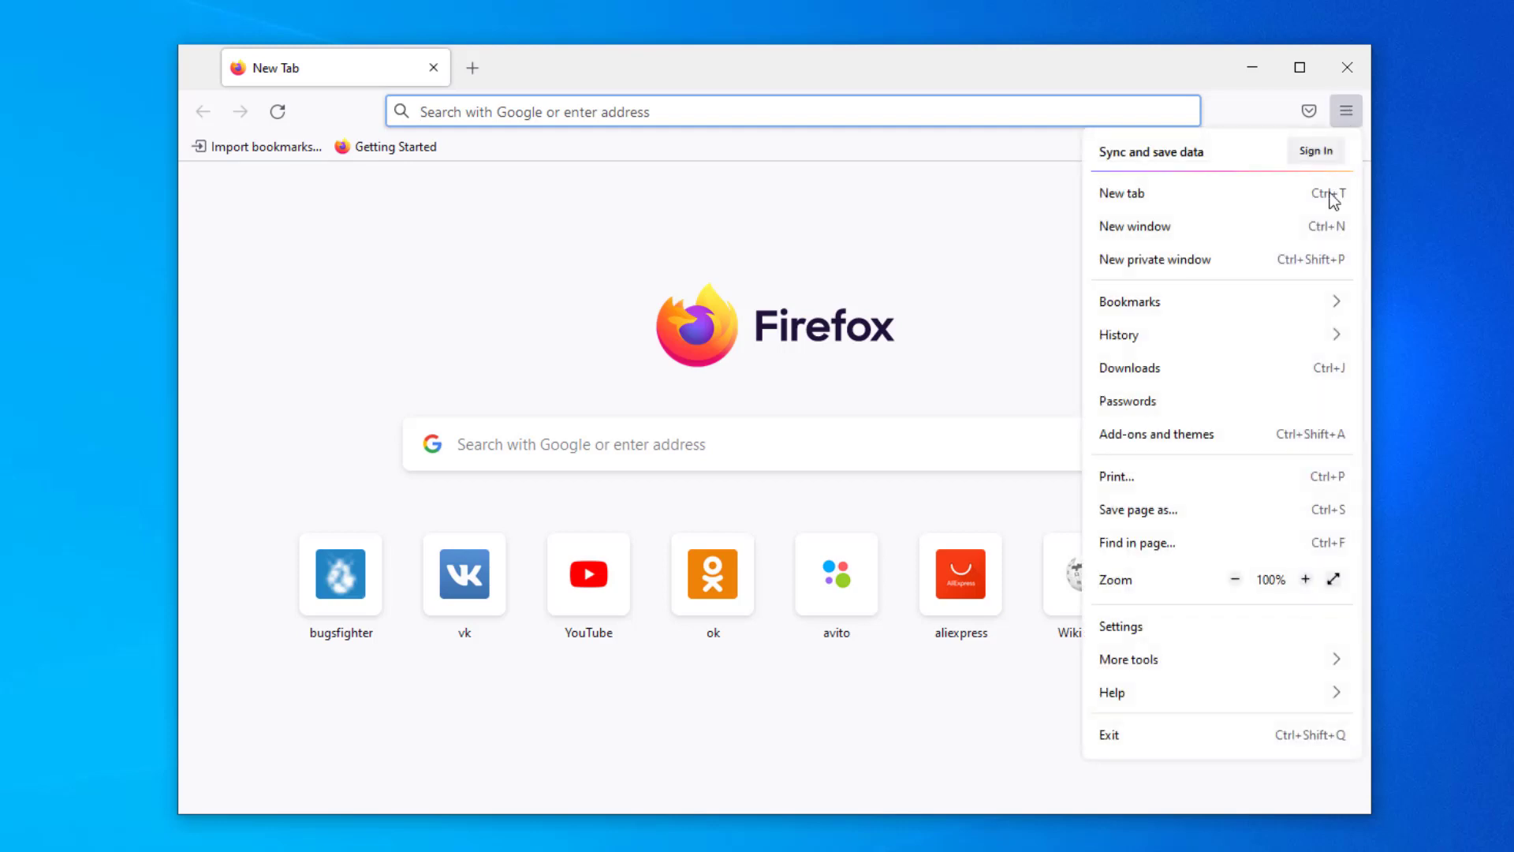
left_click(1137, 635)
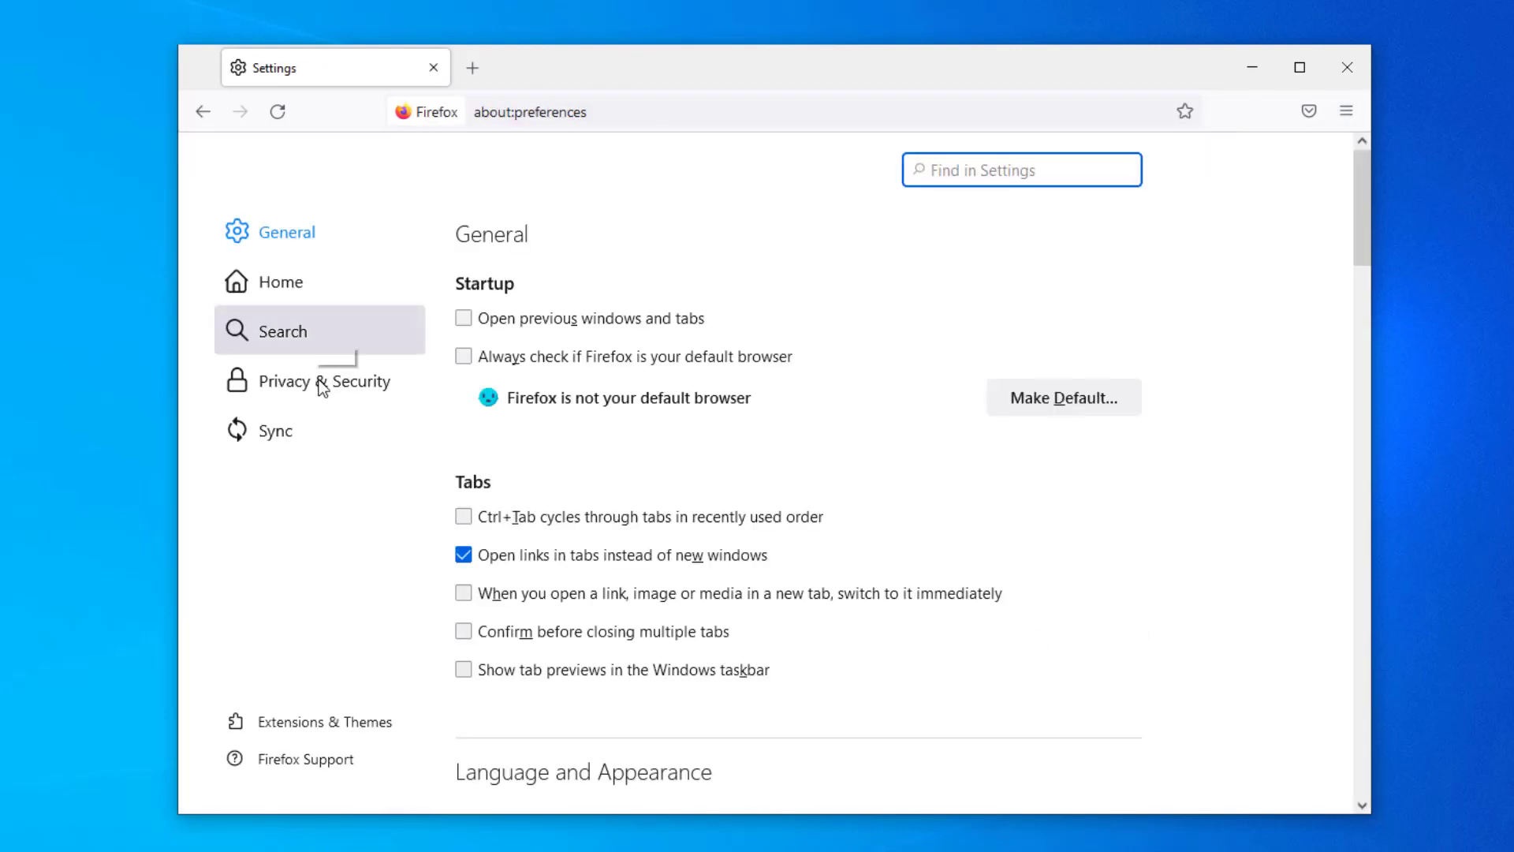
left_click(297, 328)
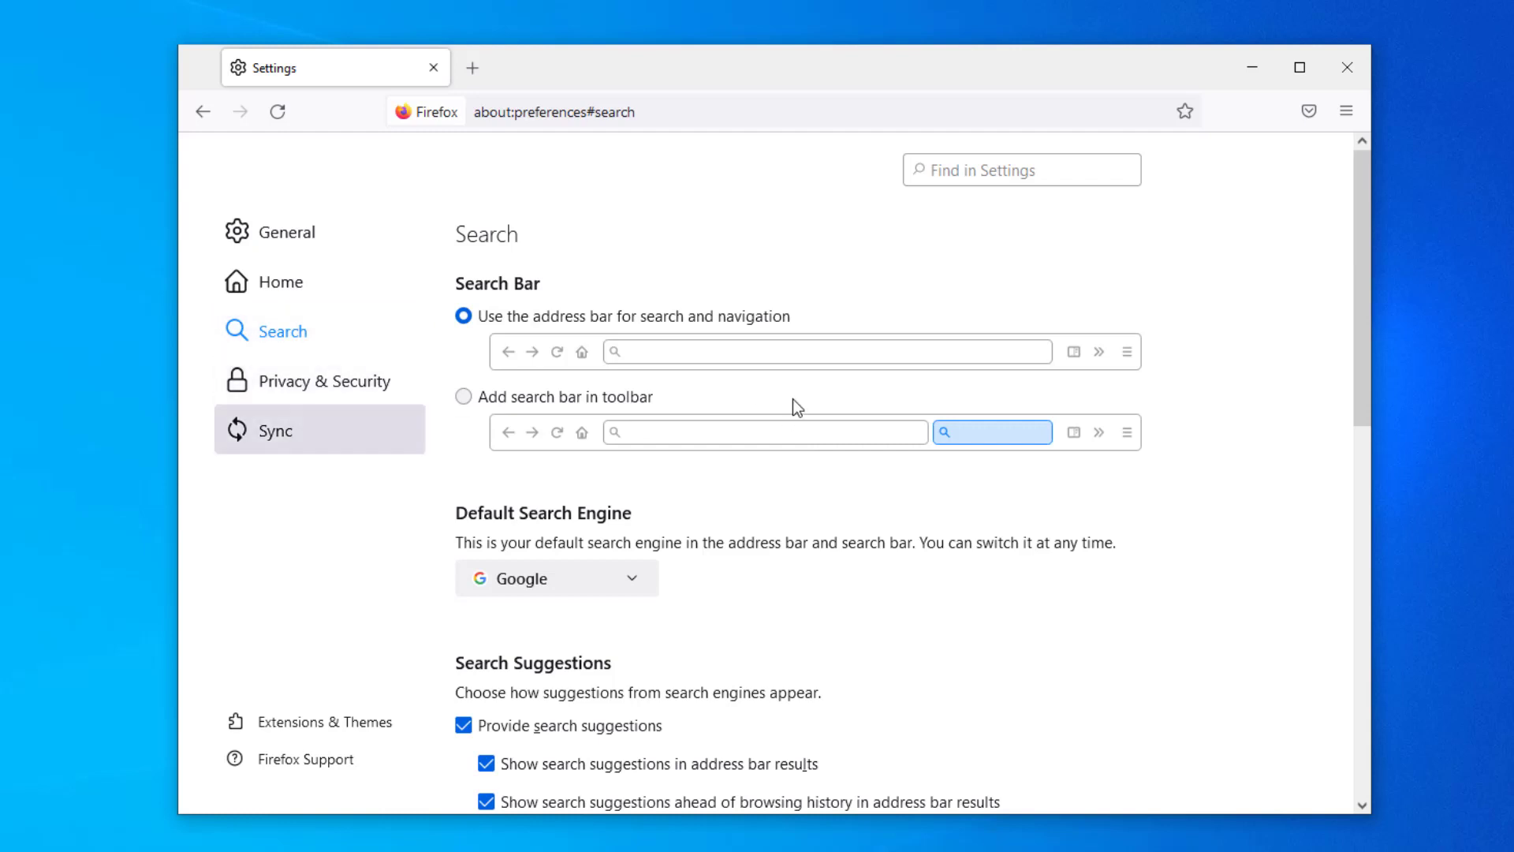
scroll(744, 424, "down", 2)
Step: Keep Google as the default engine and select the Yandex search shortcut
left_click(604, 444)
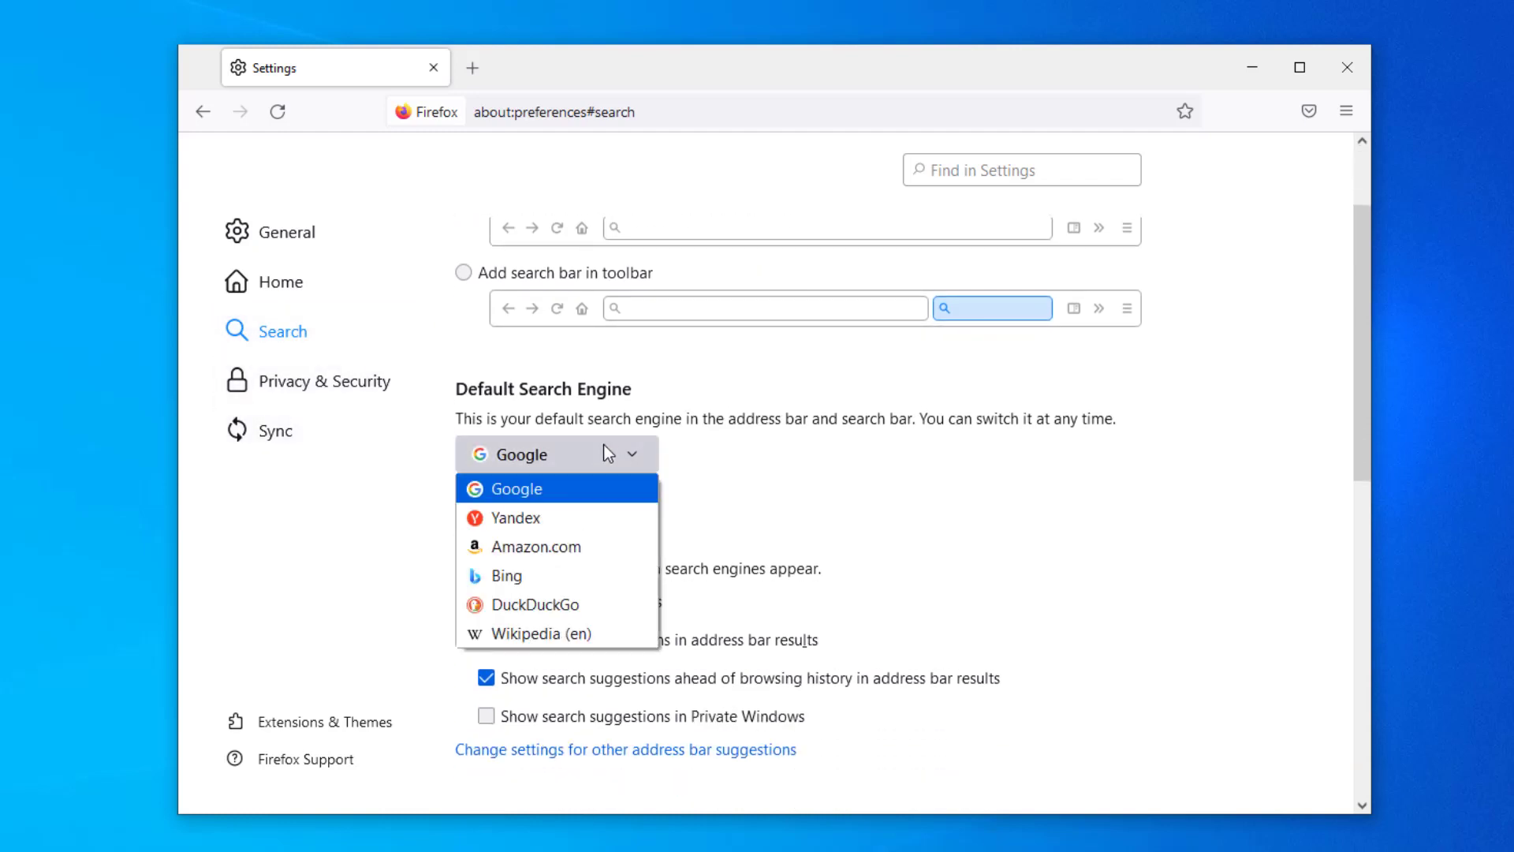
left_click(603, 445)
scroll(690, 438, "down", 3)
scroll(689, 439, "down", 2)
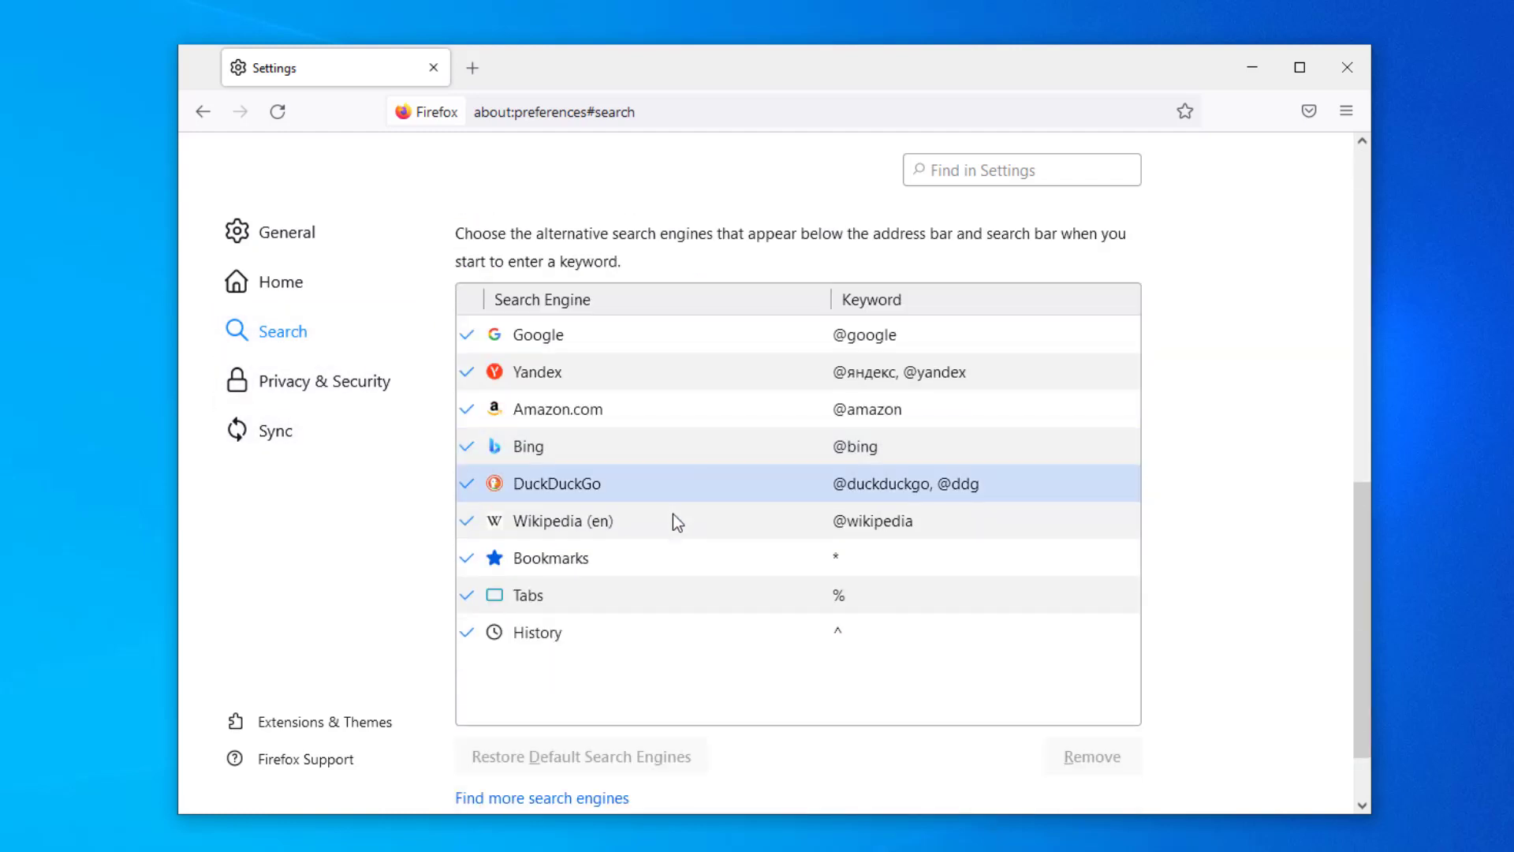
left_click(702, 484)
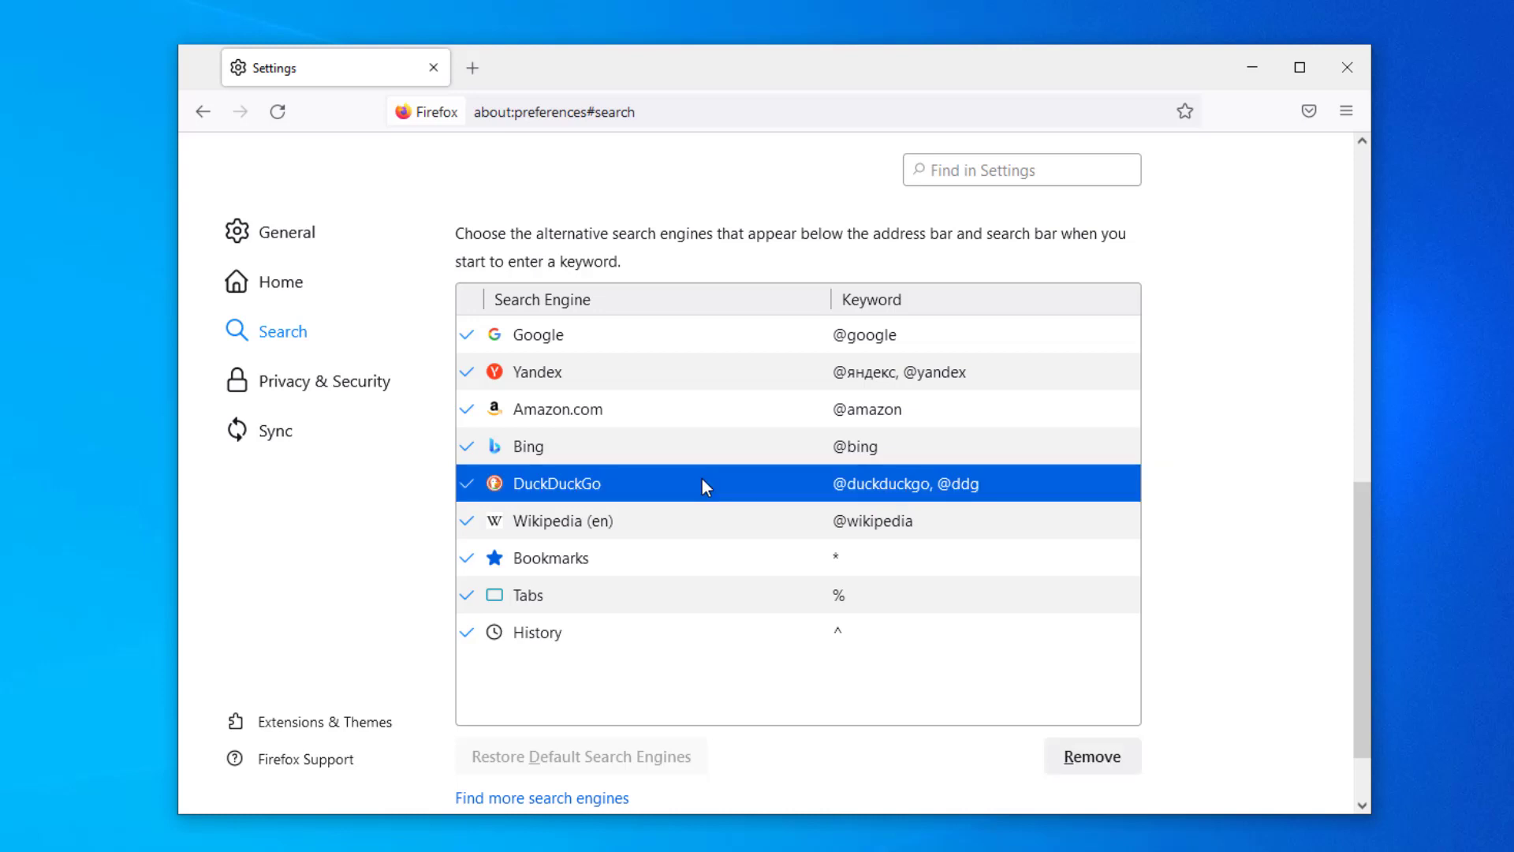
left_click(666, 371)
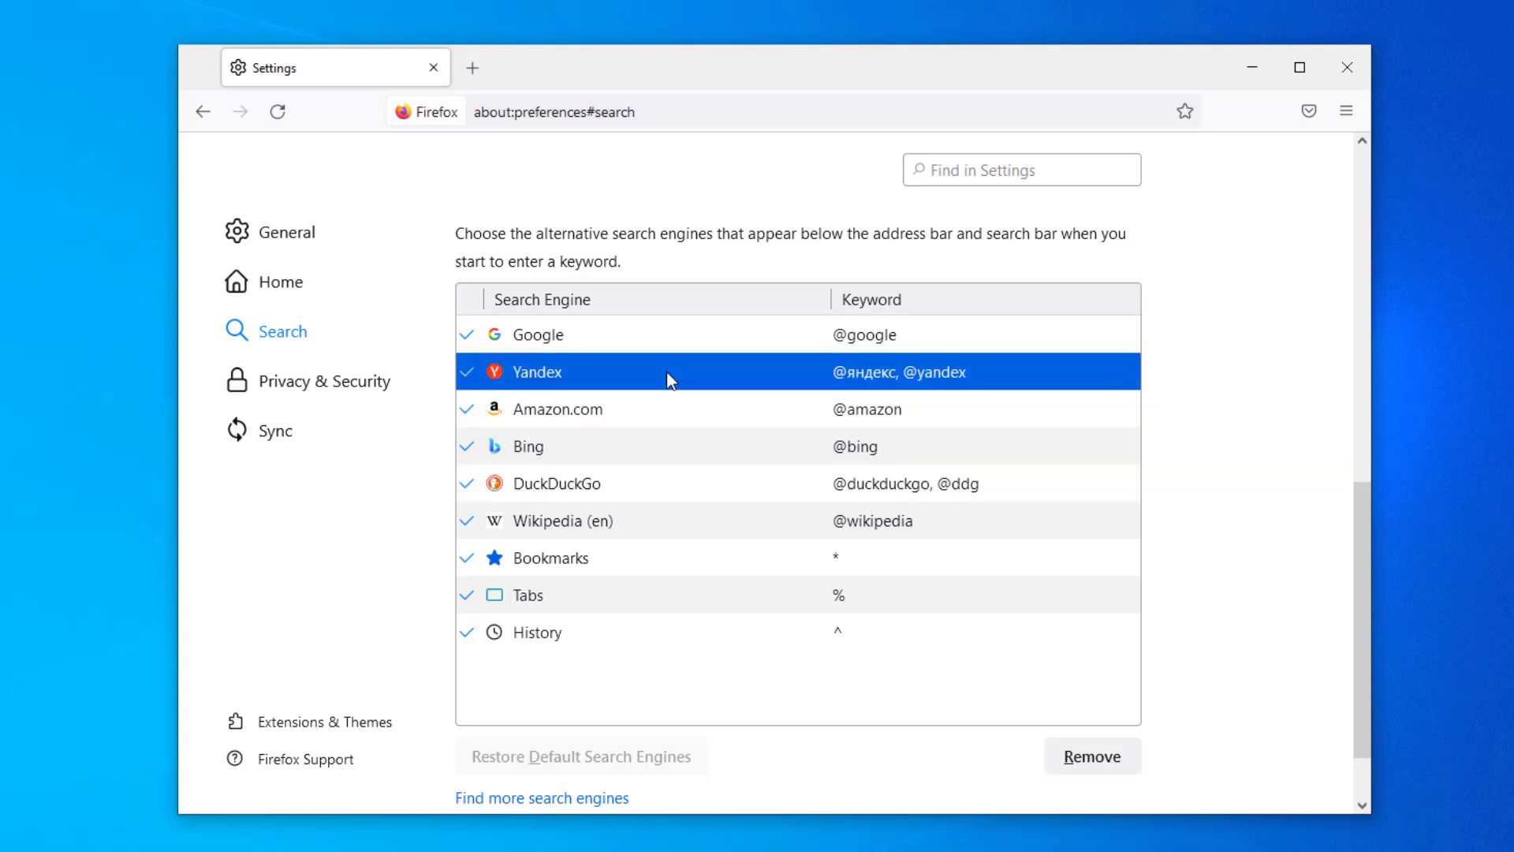
Step: Remove the Yandex shortcut, then open and cancel Refresh Firefox from troubleshooting information
left_click(1086, 766)
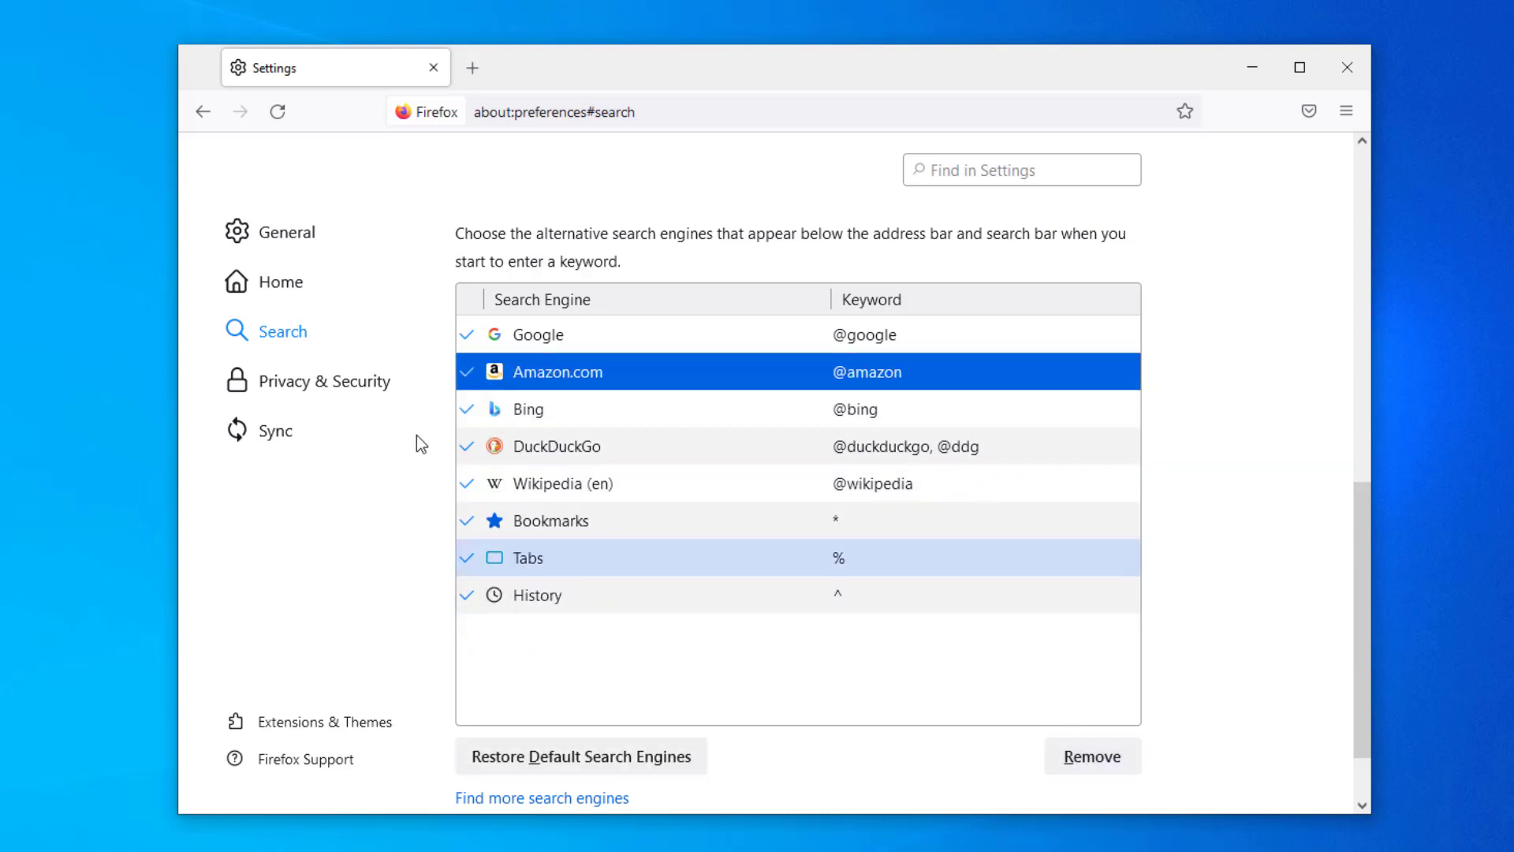
left_click(333, 385)
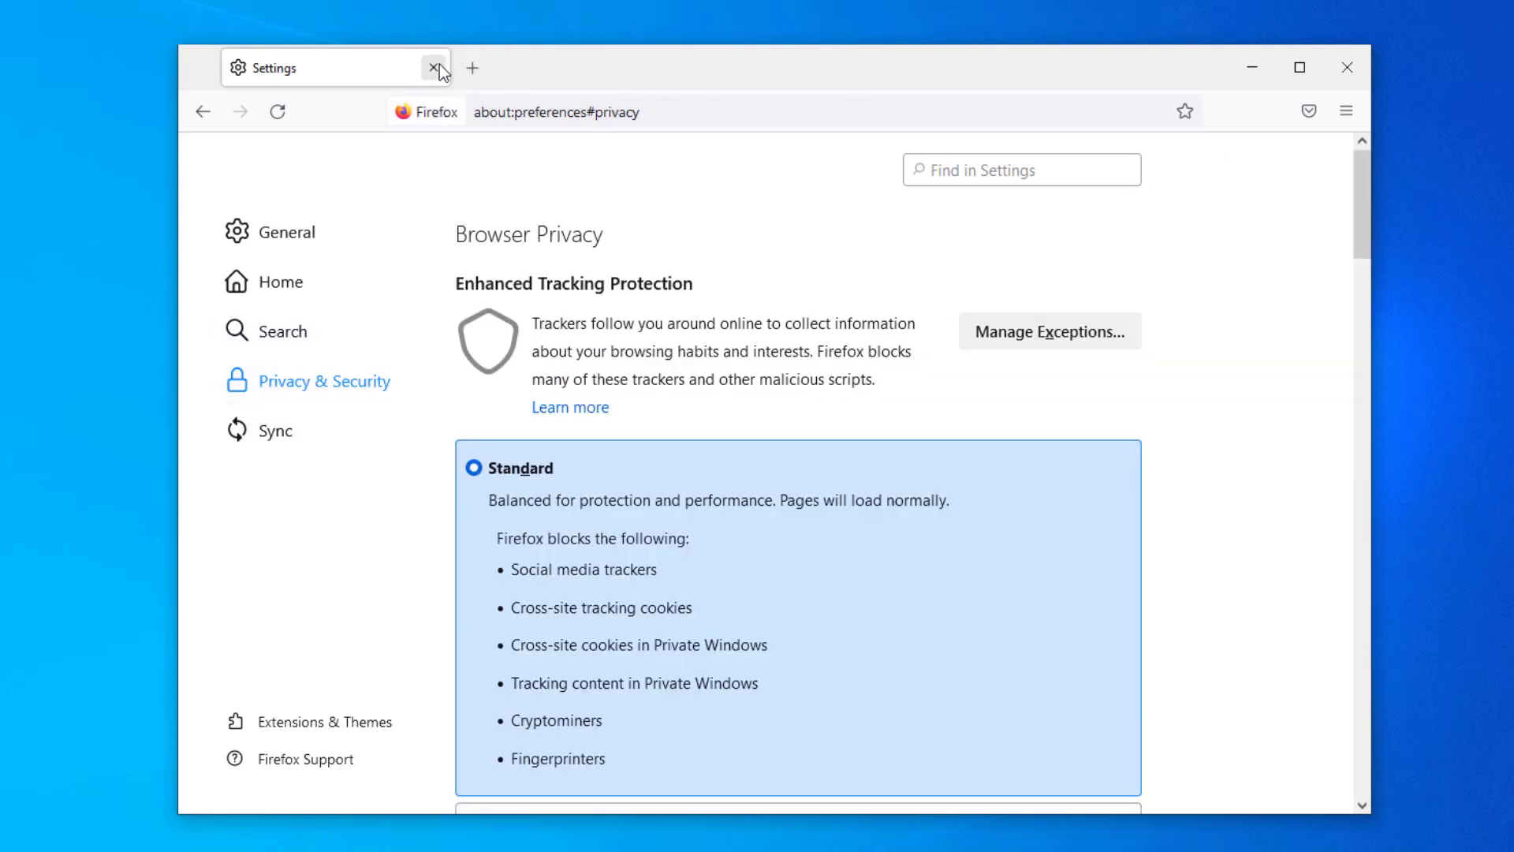
left_click(1340, 113)
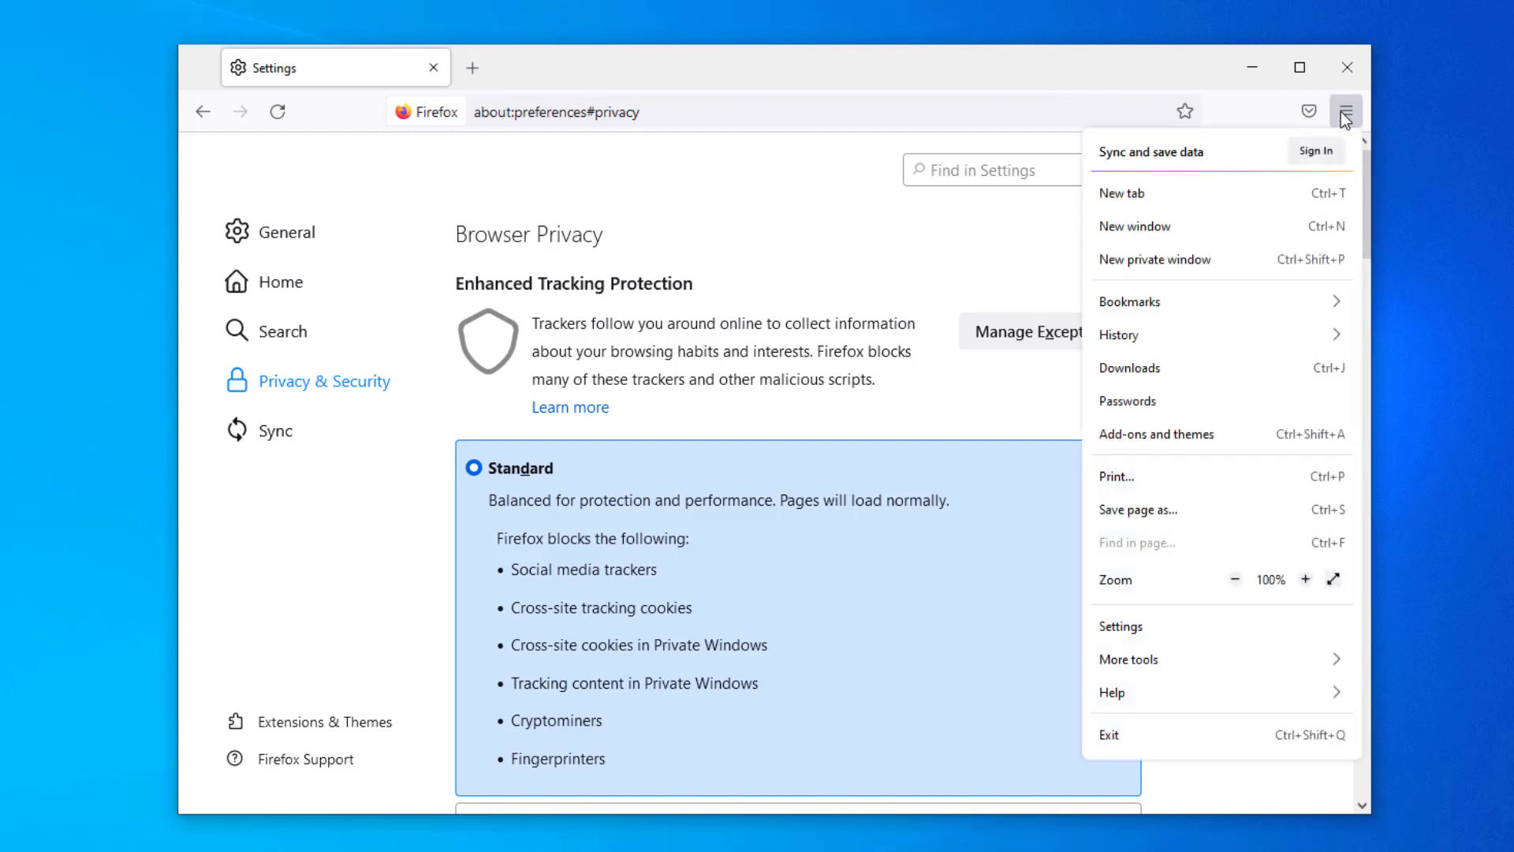
left_click(1186, 691)
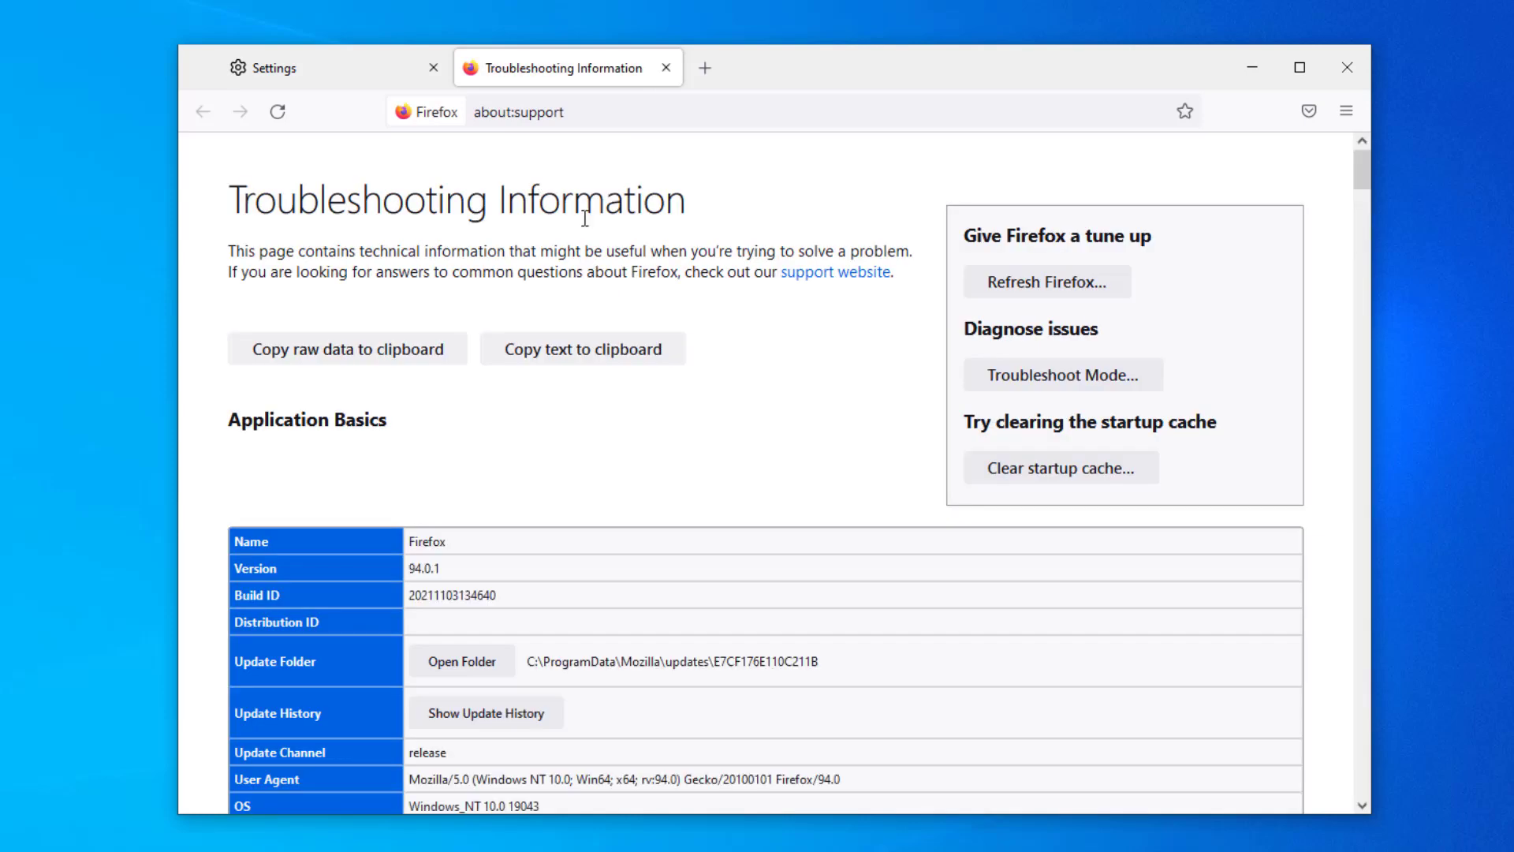
left_click(1023, 280)
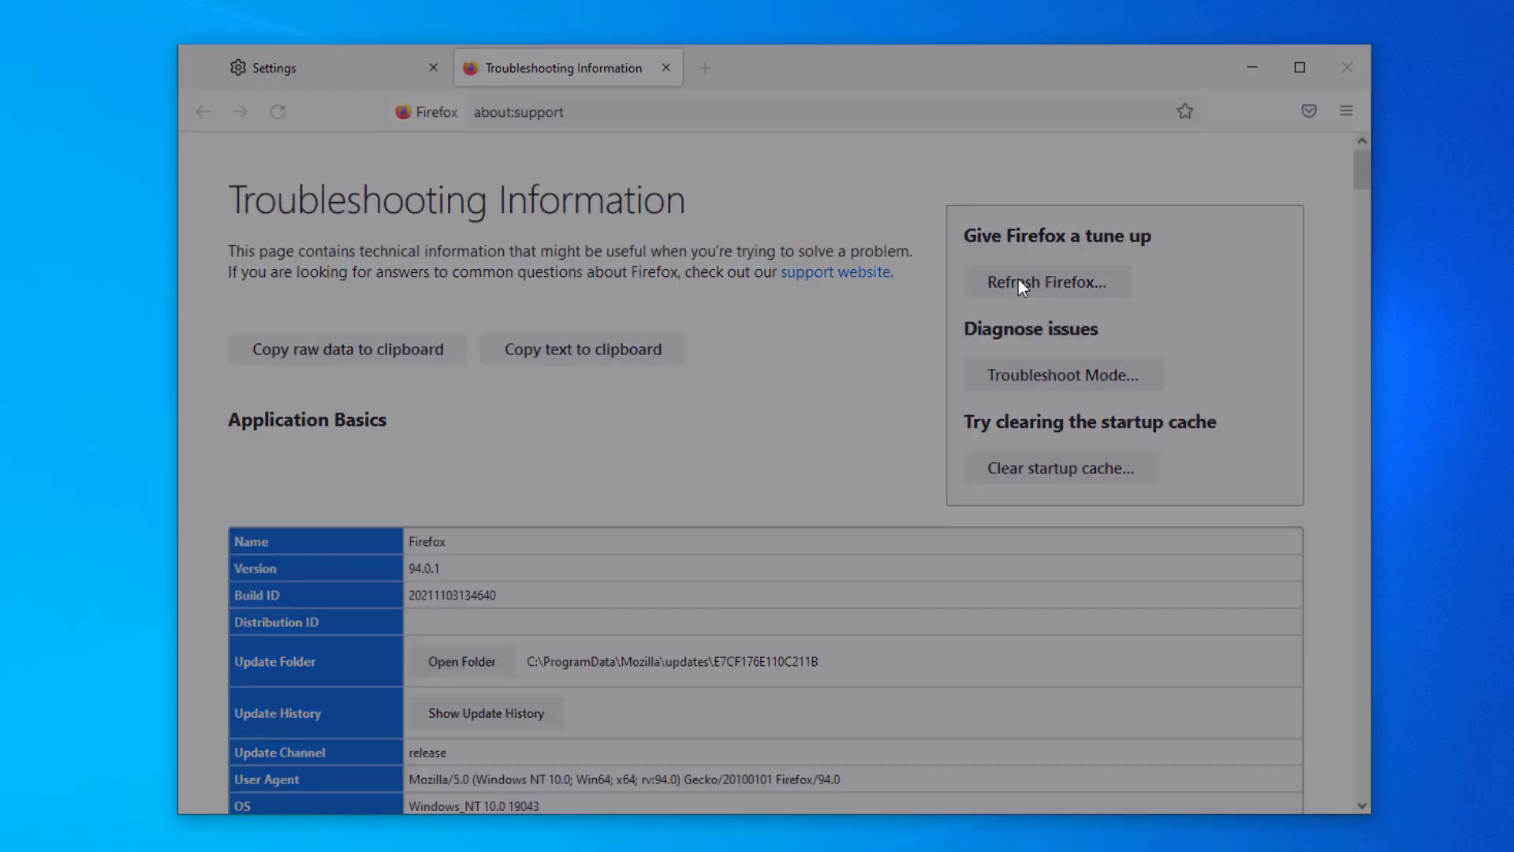
left_click(938, 288)
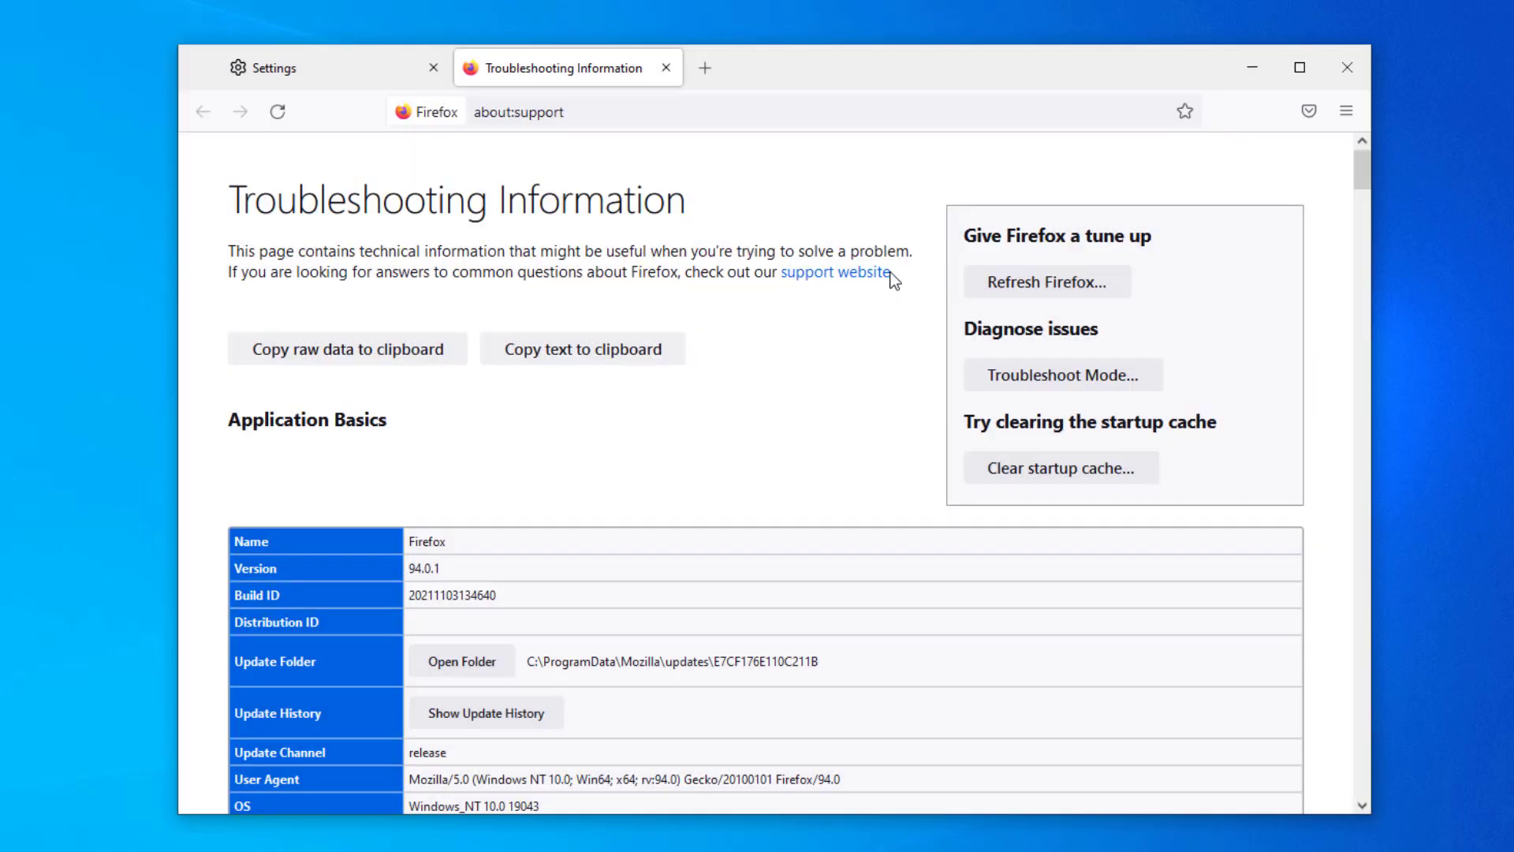
left_click(667, 69)
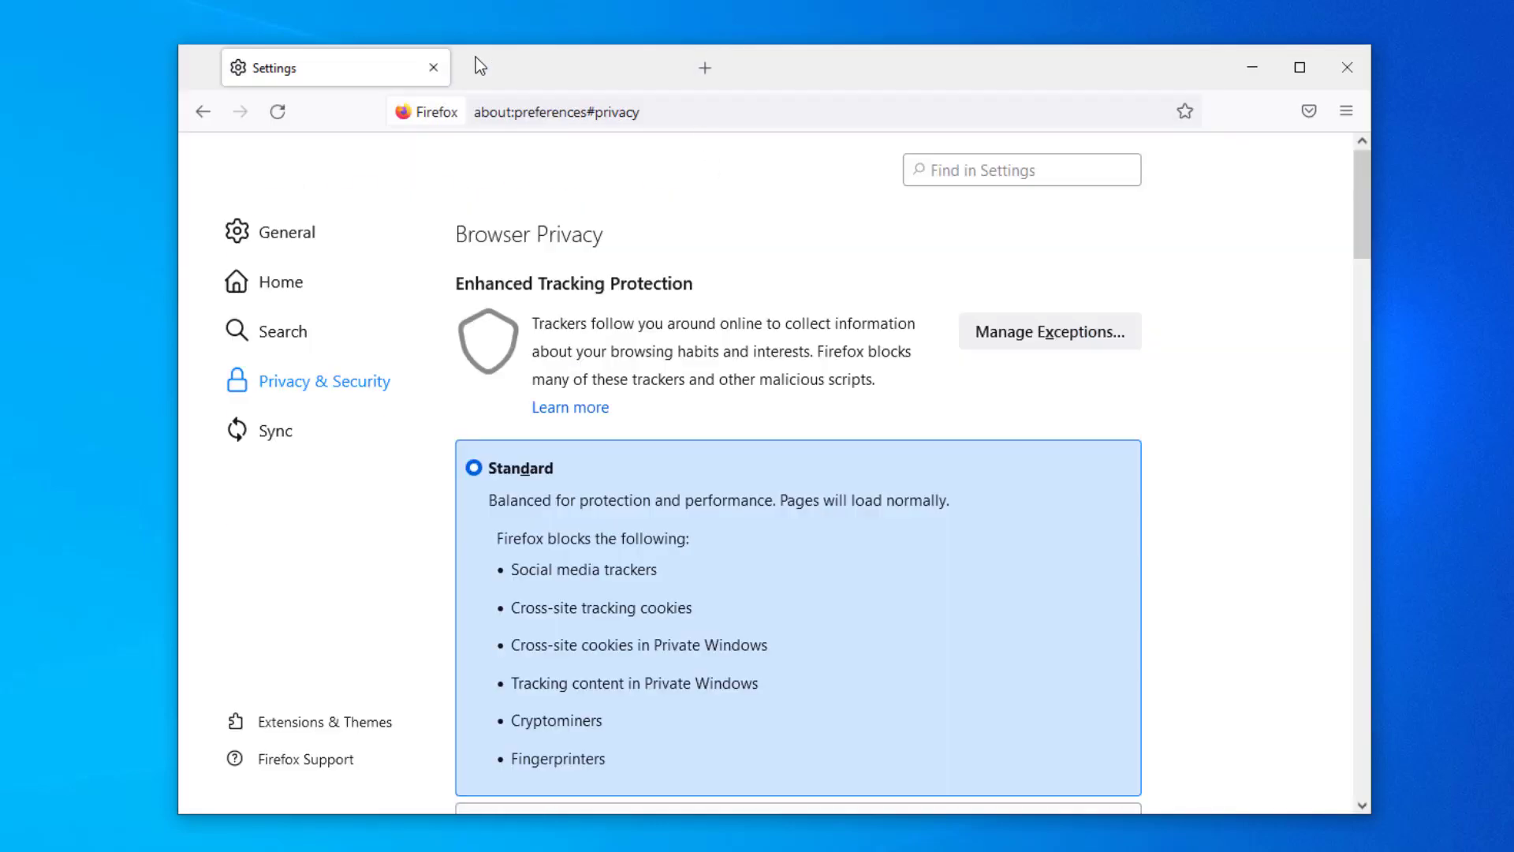
Step: Close Firefox and remove the Searches Central extension from Microsoft Edge
left_click(434, 69)
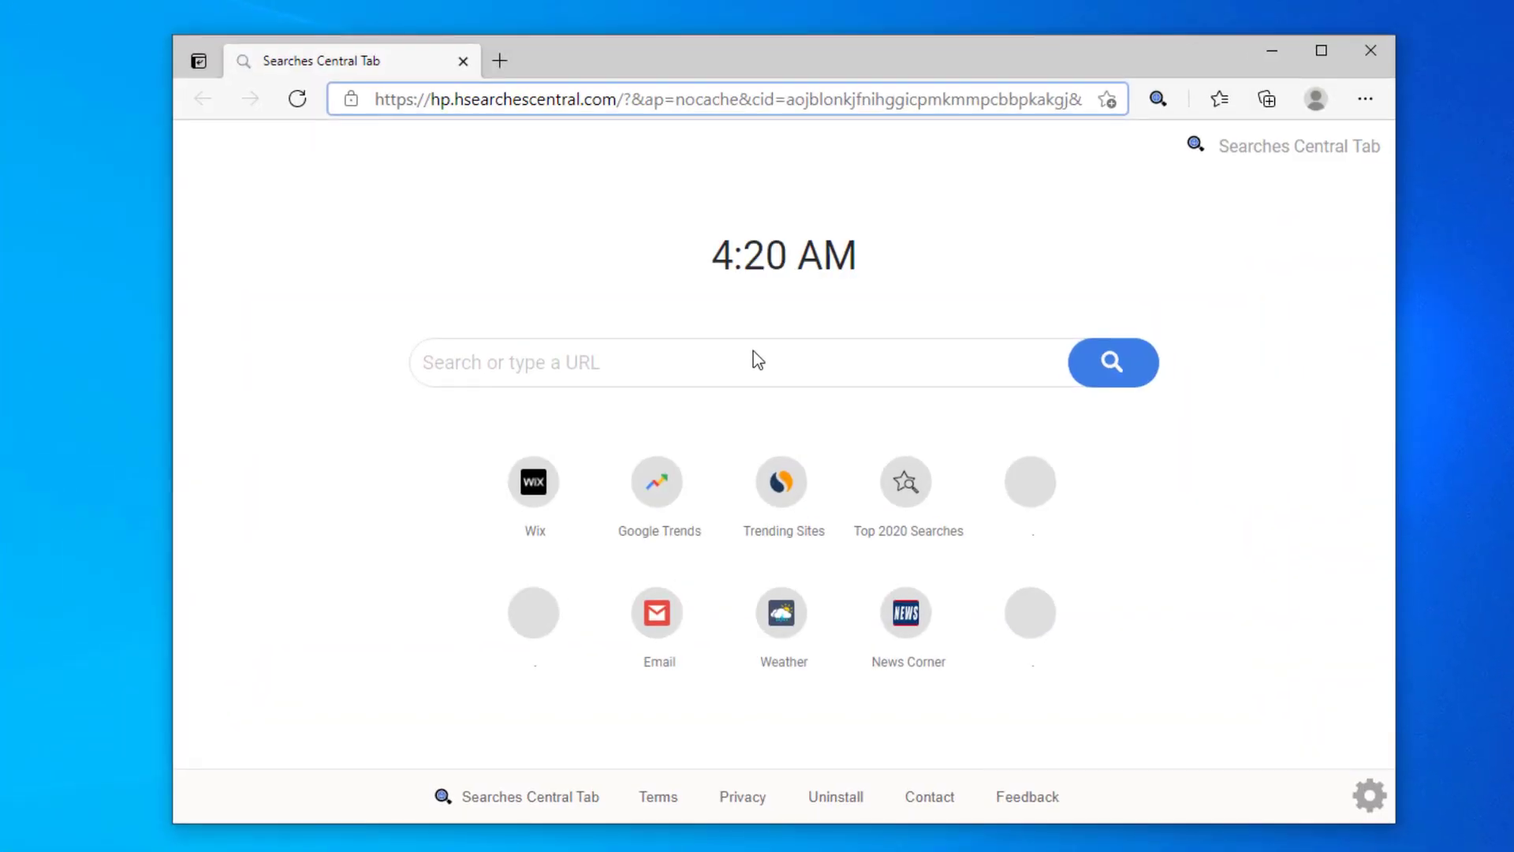
left_click(1367, 96)
left_click(1166, 422)
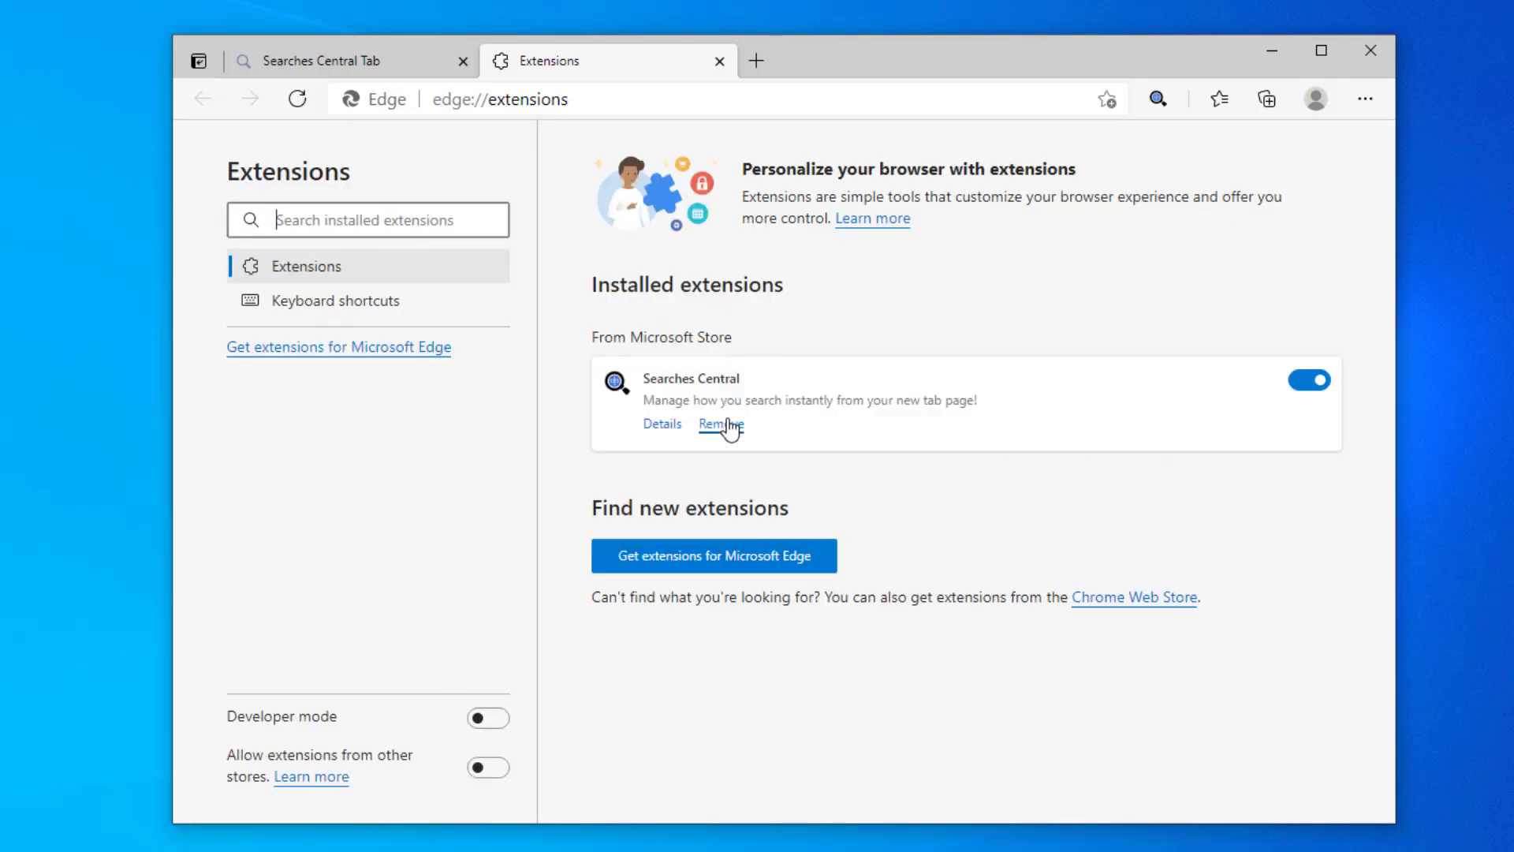
left_click(724, 423)
left_click(1026, 251)
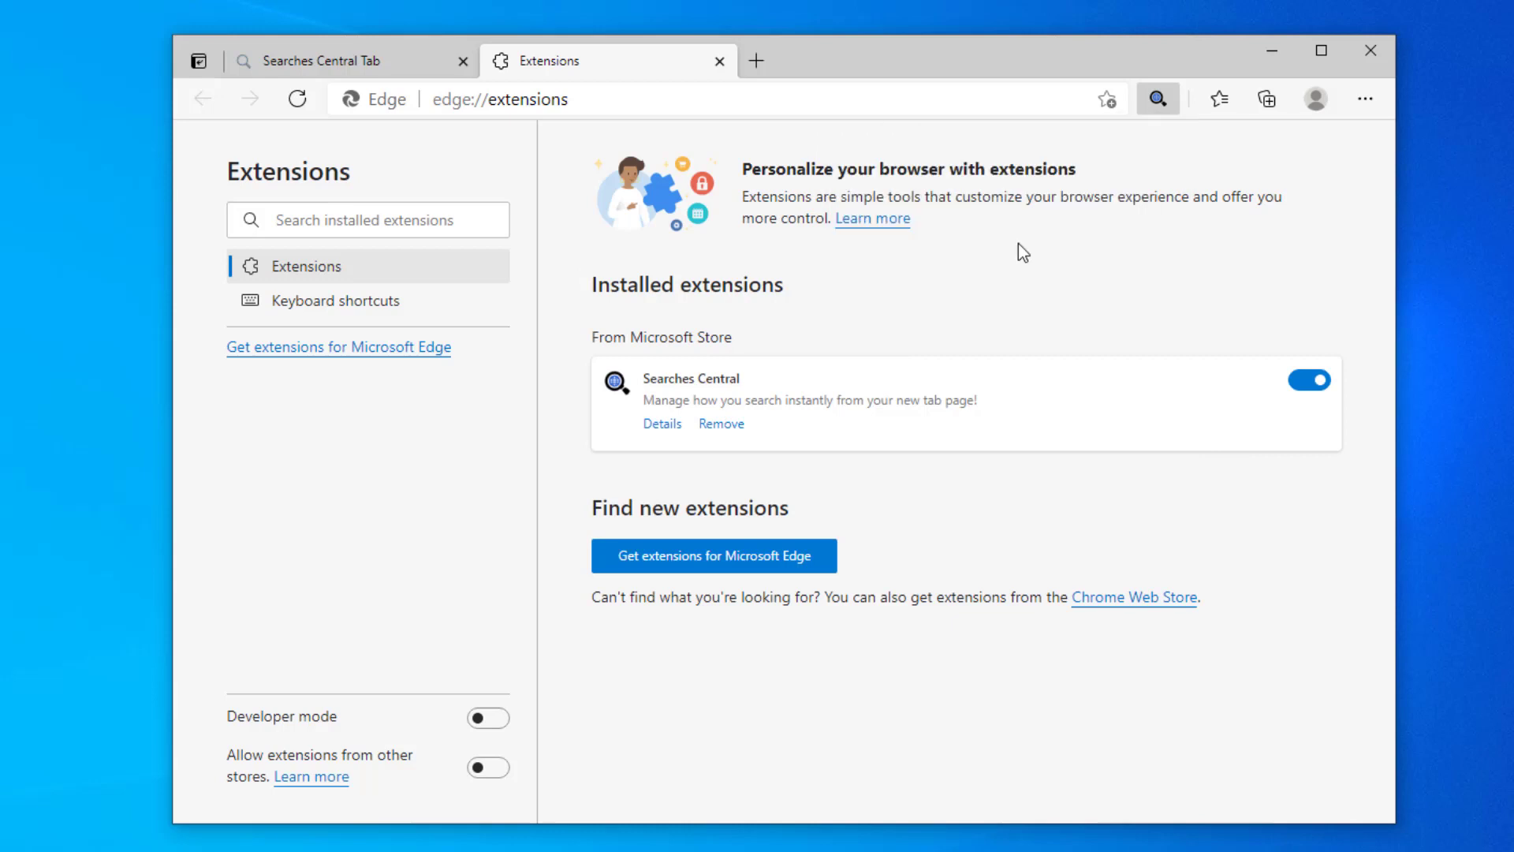
Step: Close the Extensions and Searches Central tabs and open Edge settings in a new tab
left_click(720, 61)
left_click(500, 61)
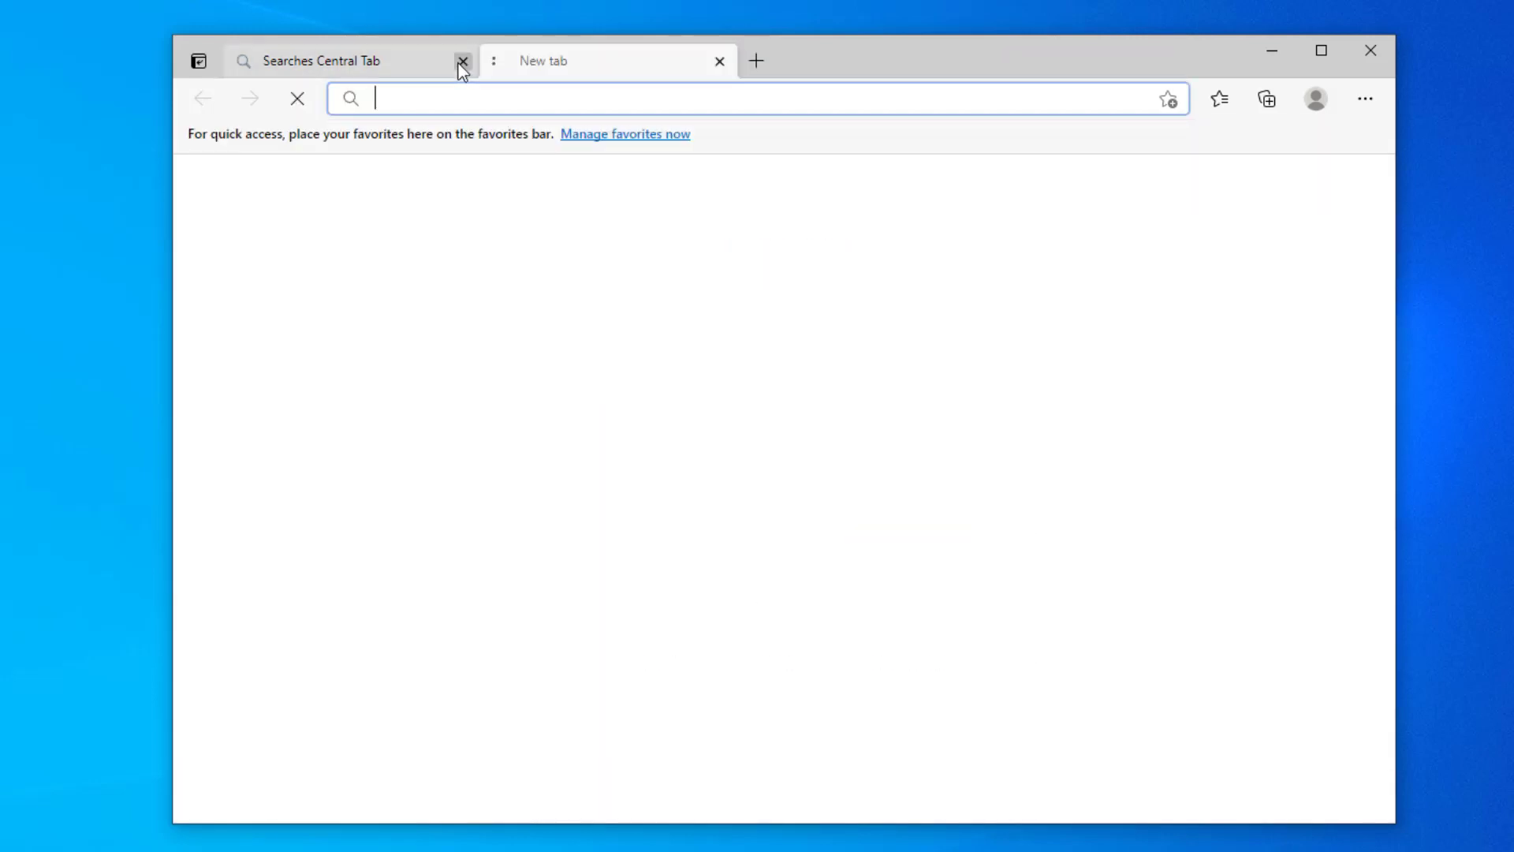
left_click(1367, 95)
left_click(1164, 716)
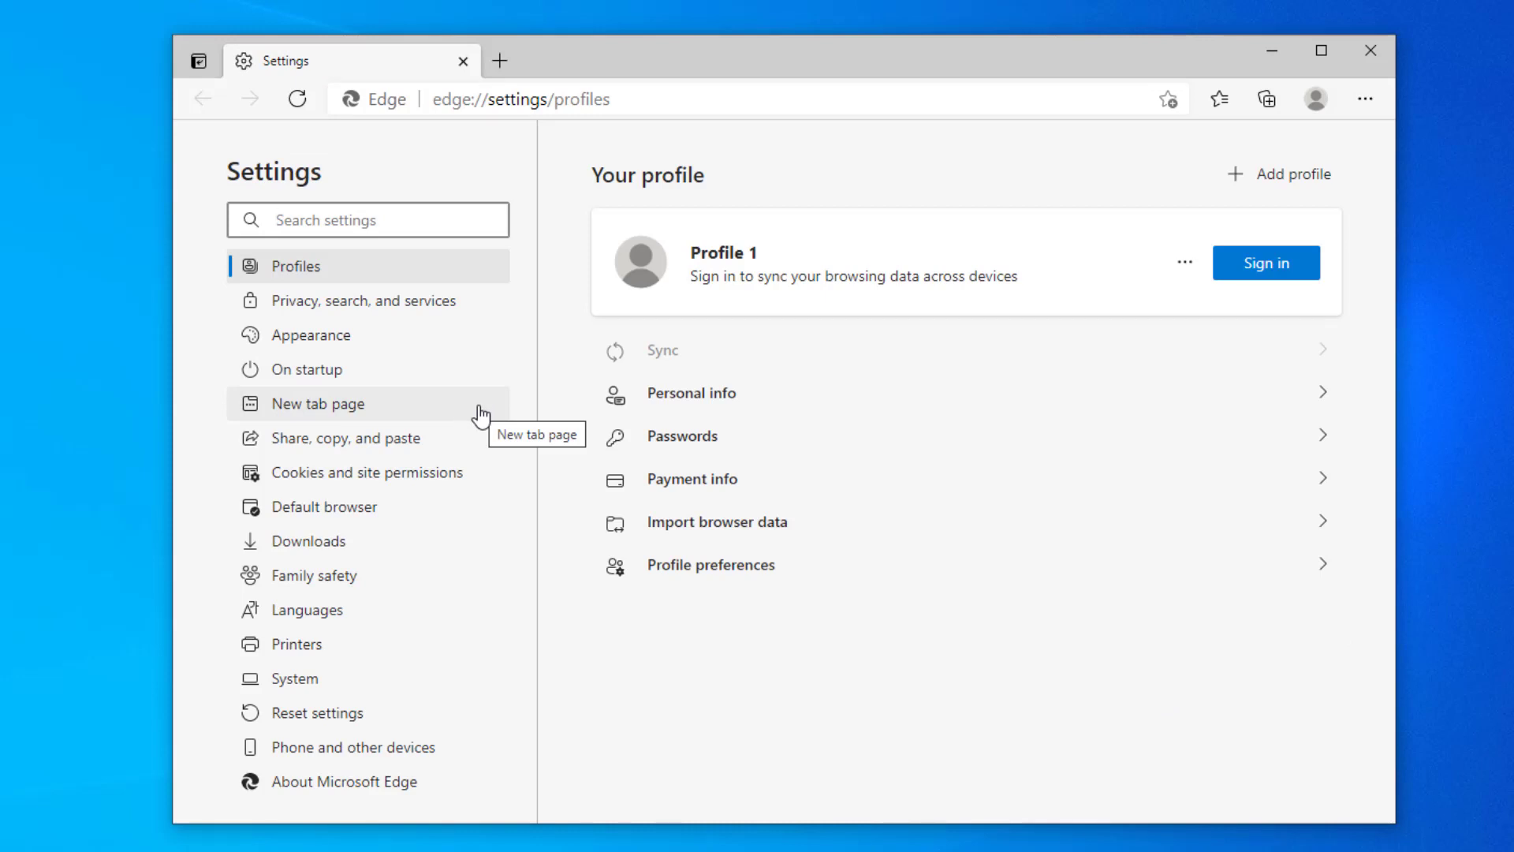
Step: Open Edge's Privacy, search, and services settings, down to the Services section
left_click(390, 304)
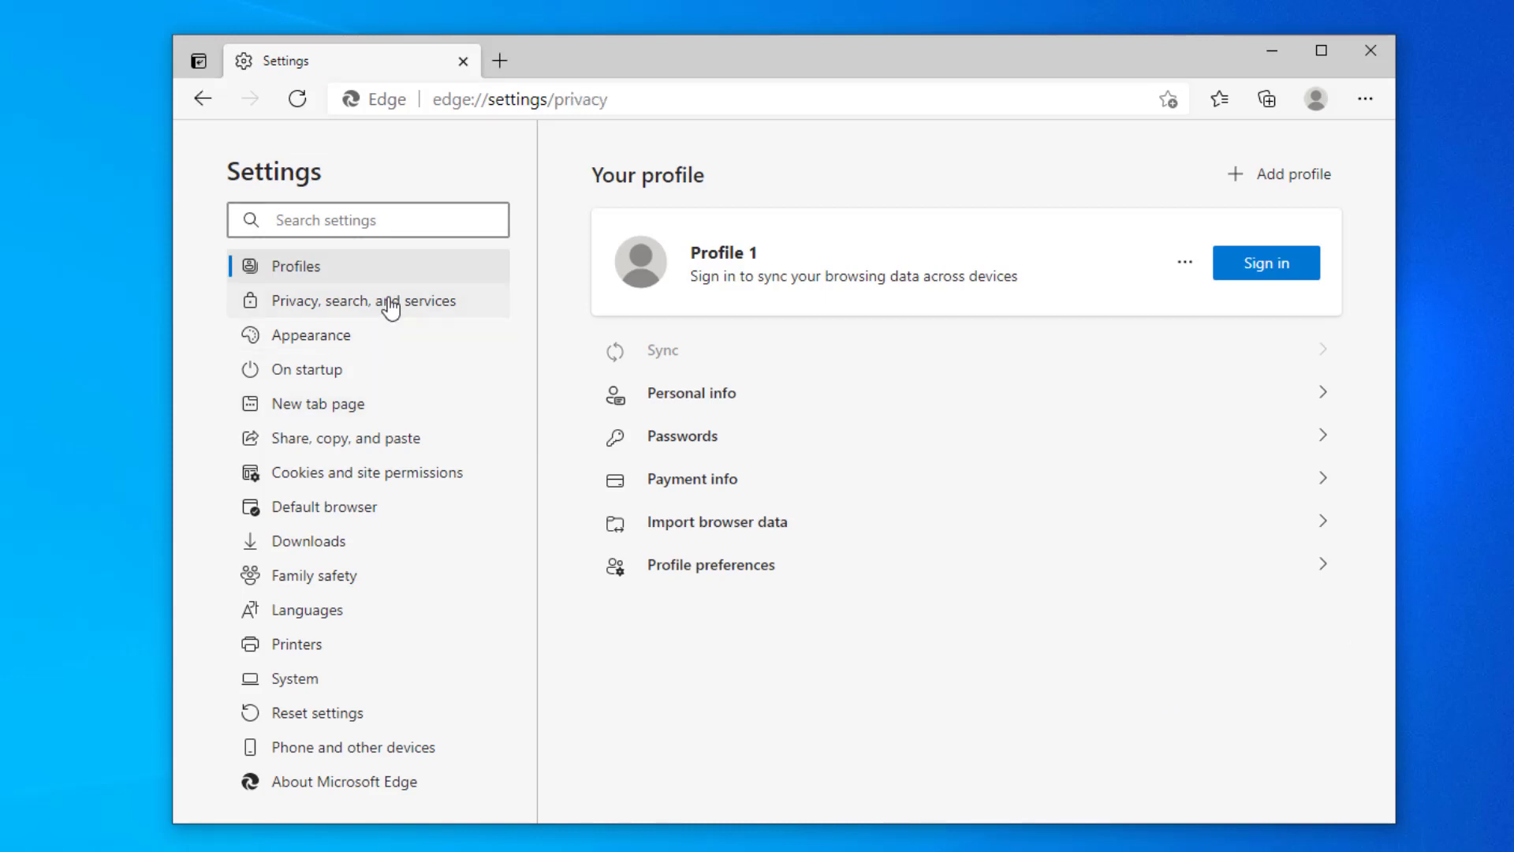
scroll(844, 453, "down", 4)
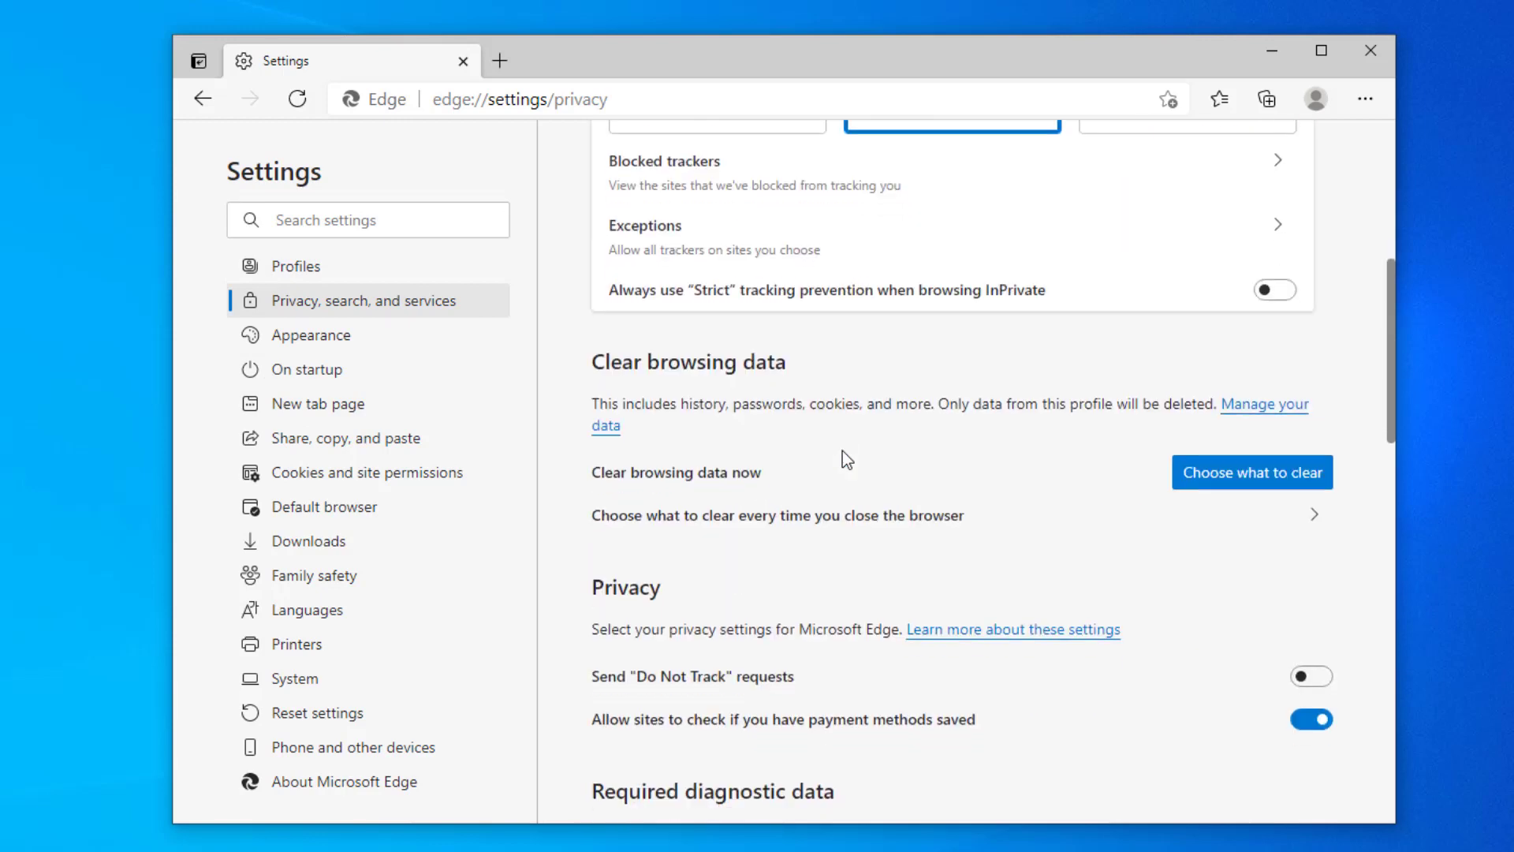
scroll(843, 458, "down", 2)
scroll(844, 457, "down", 4)
scroll(844, 458, "down", 4)
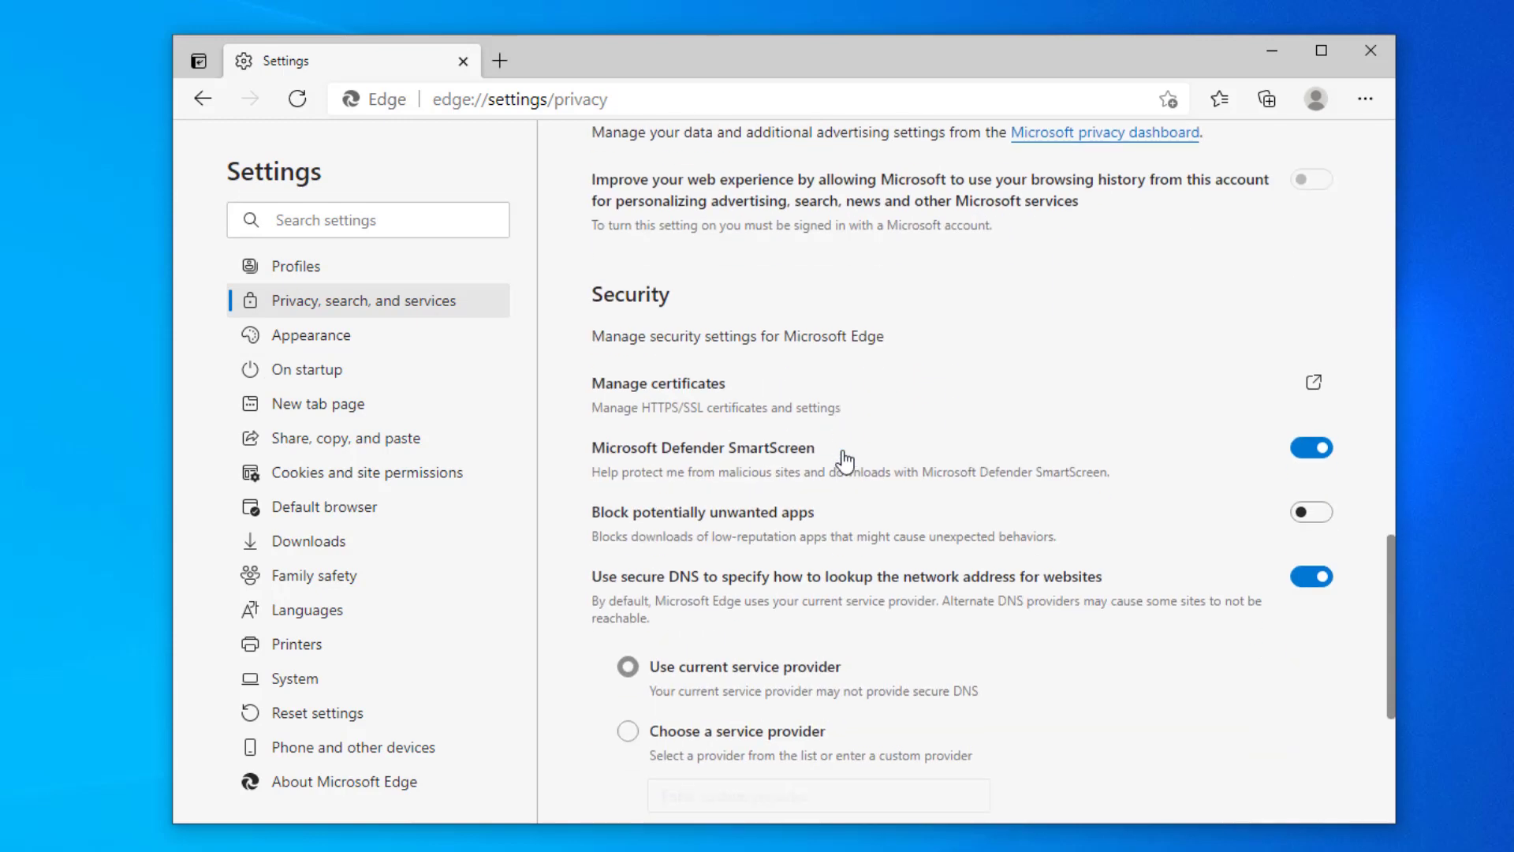
scroll(843, 458, "down", 1)
scroll(844, 458, "down", 2)
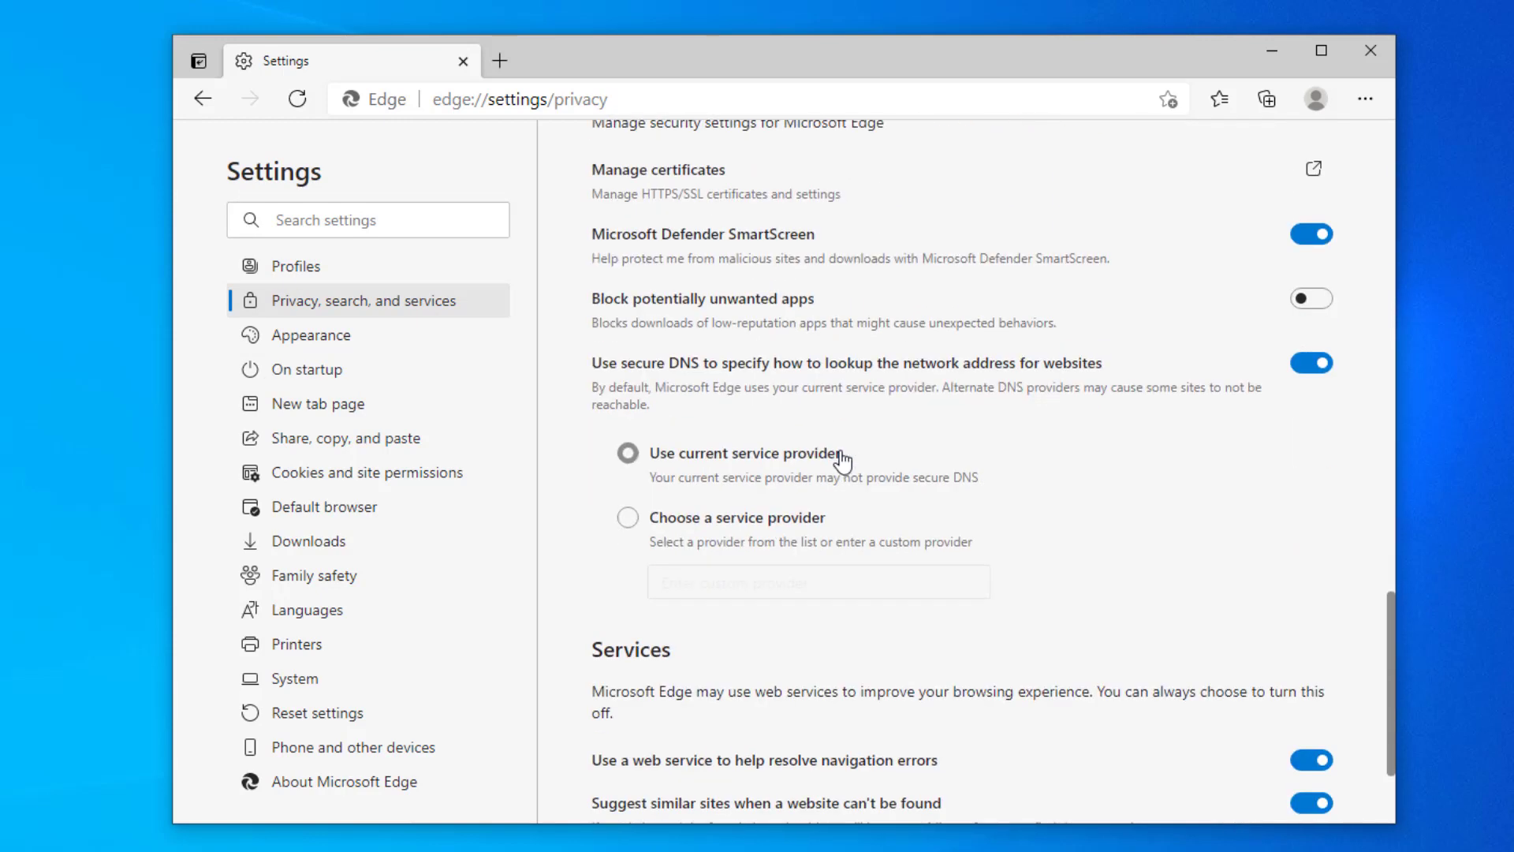
scroll(686, 498, "down", 3)
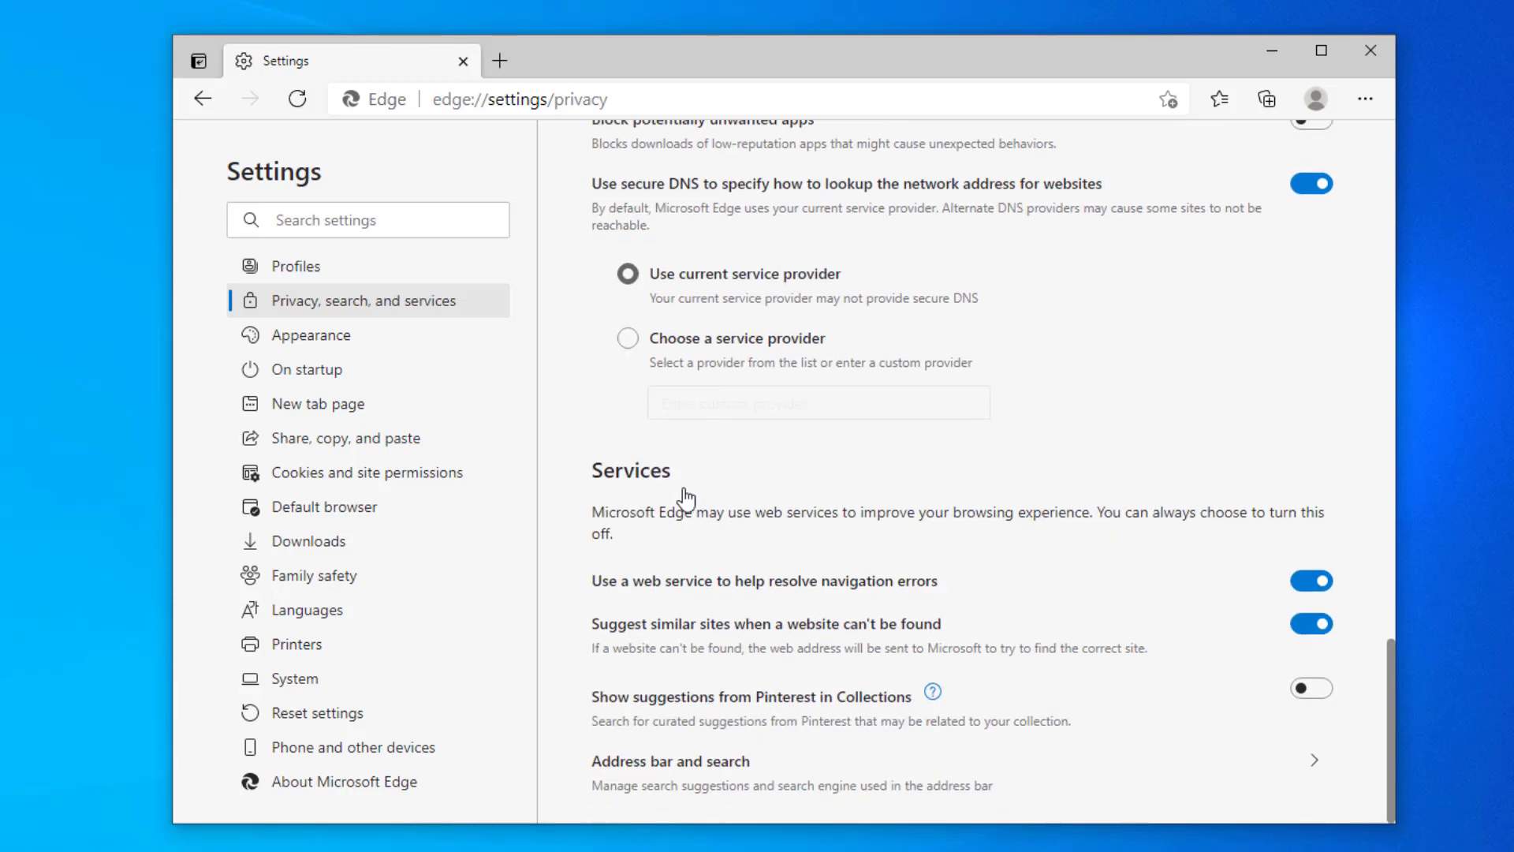
scroll(682, 495, "up", 1)
scroll(683, 495, "up", 5)
scroll(682, 494, "up", 6)
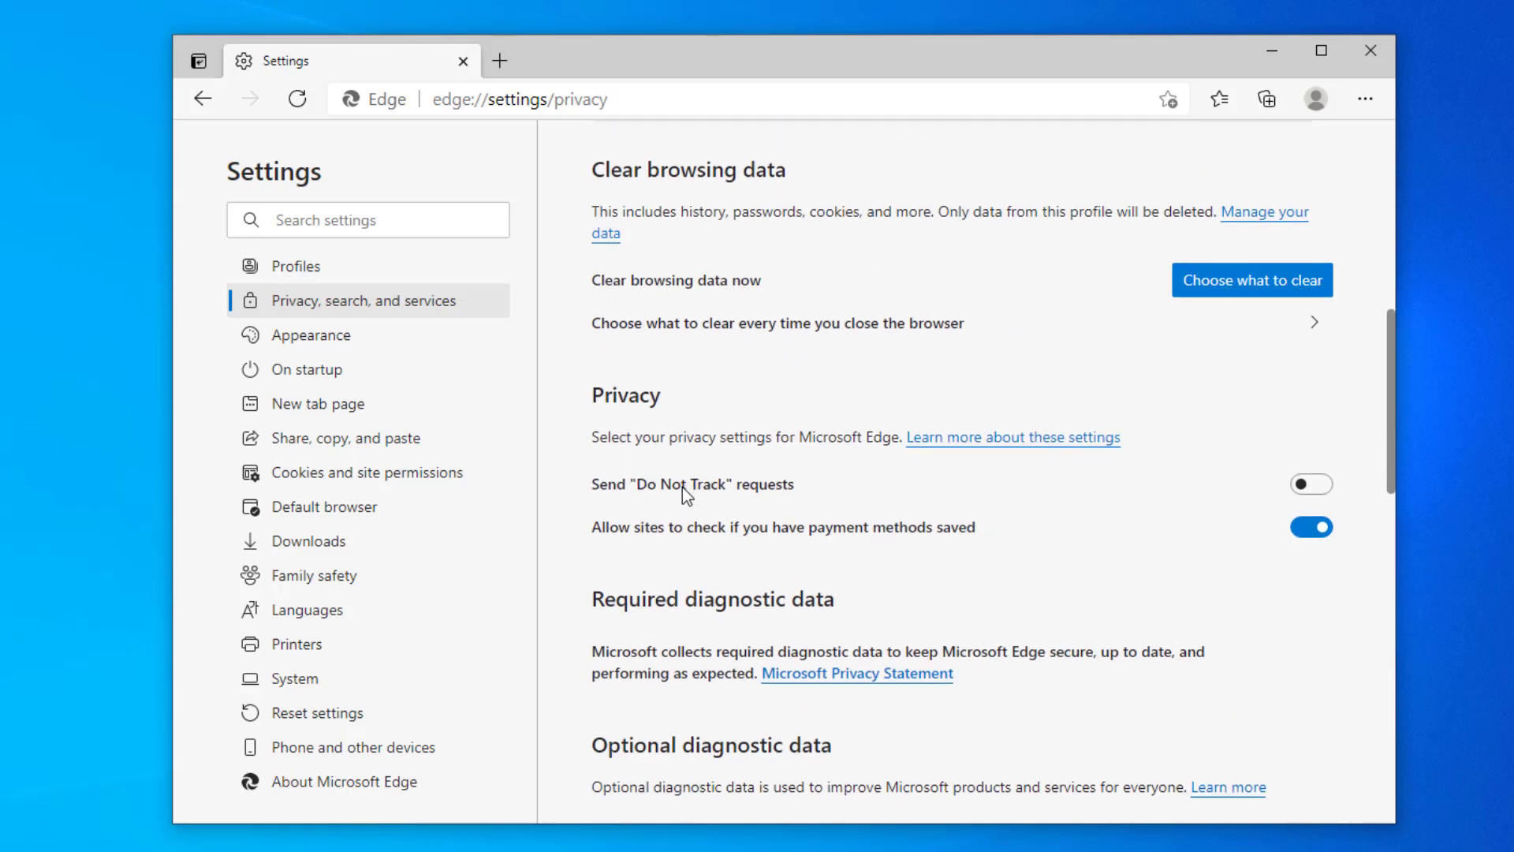
scroll(683, 494, "up", 2)
scroll(683, 487, "up", 3)
scroll(683, 486, "up", 1)
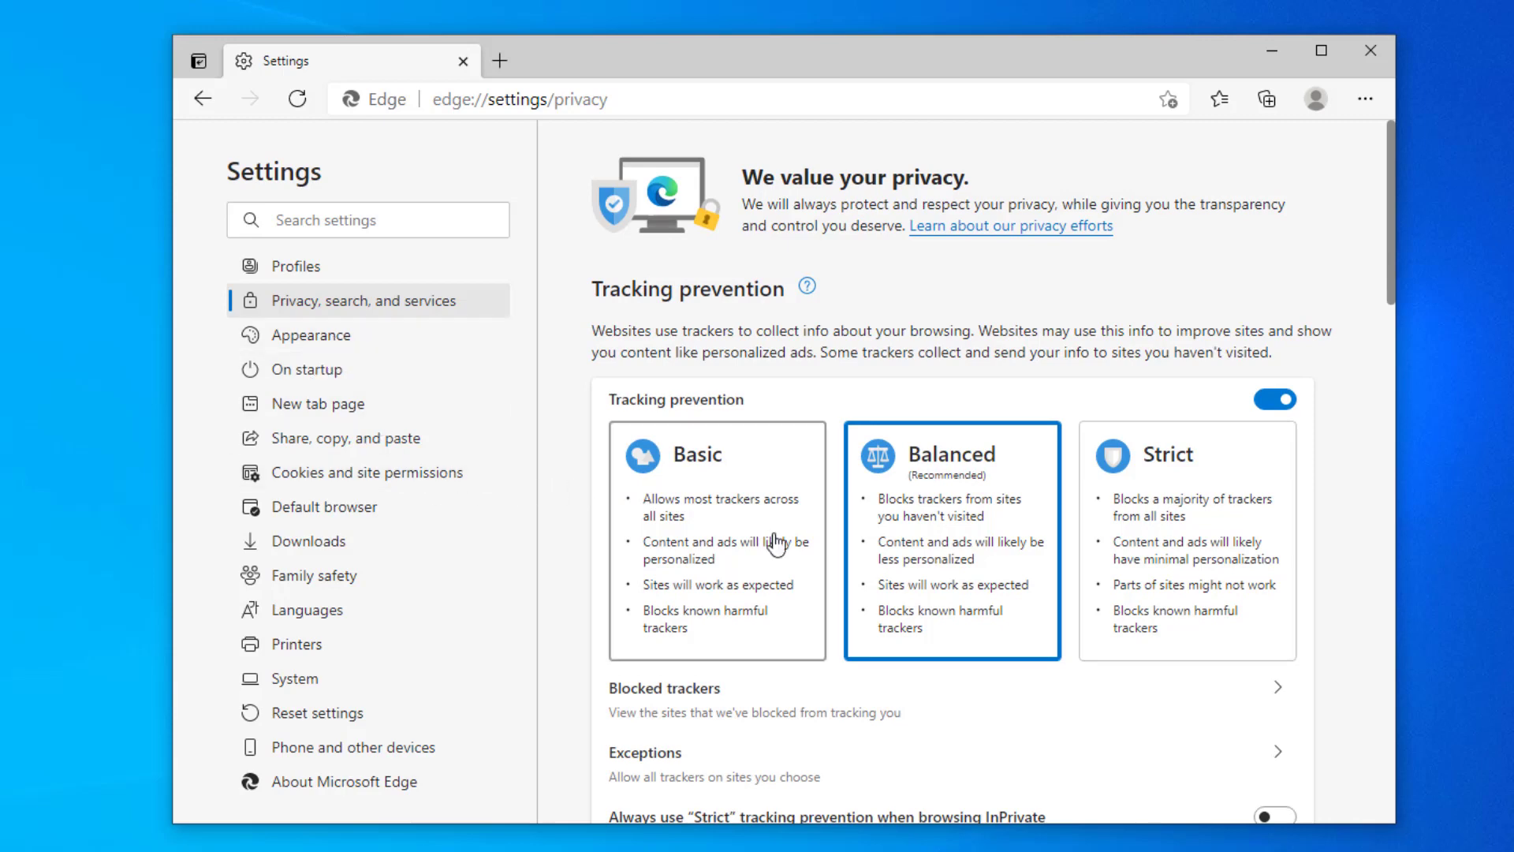
scroll(775, 543, "down", 3)
scroll(775, 542, "down", 5)
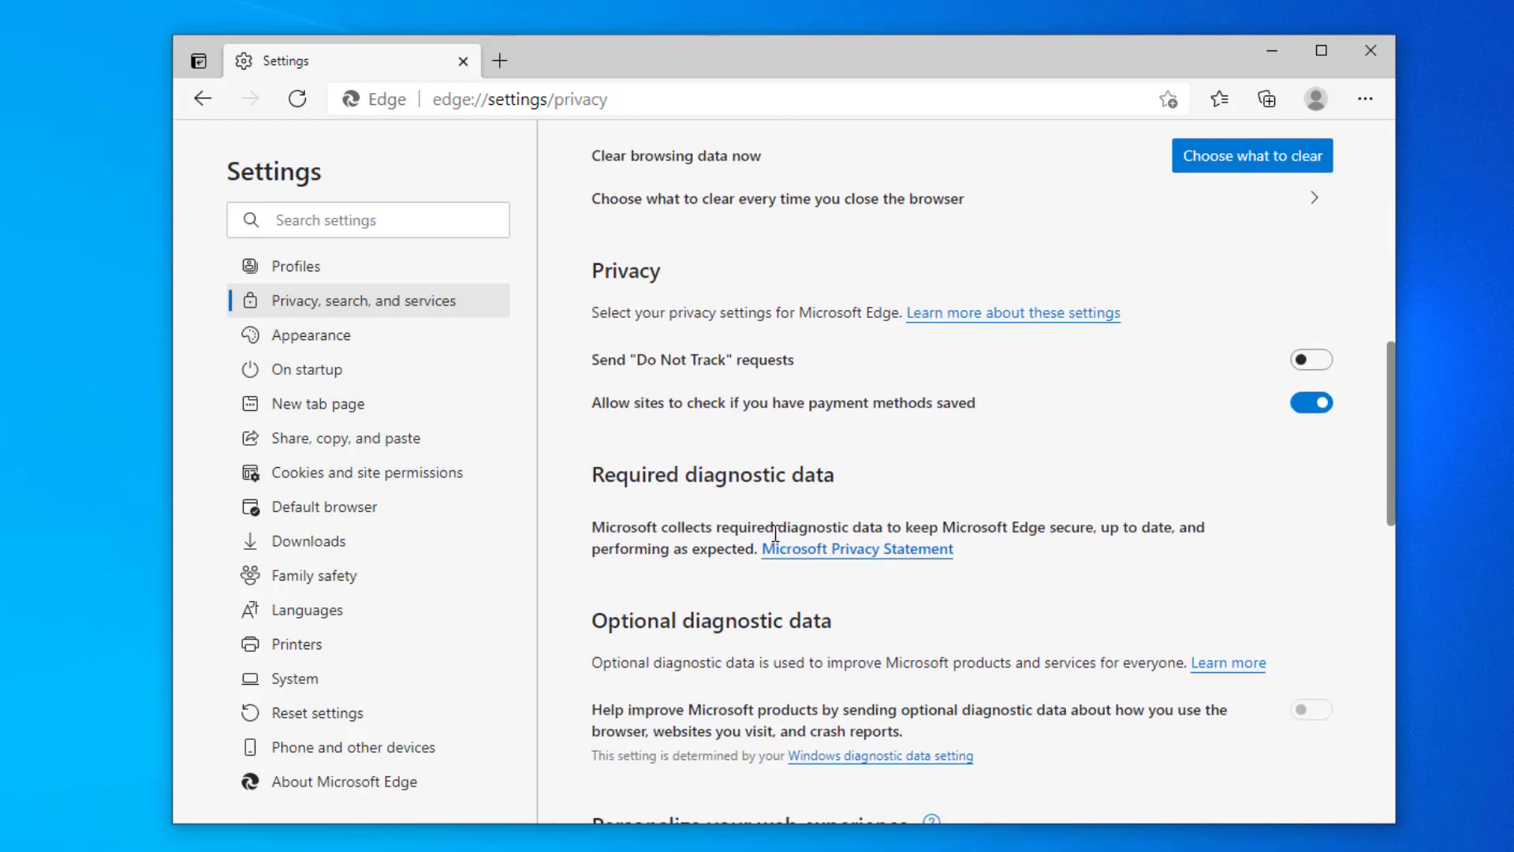
scroll(776, 535, "down", 4)
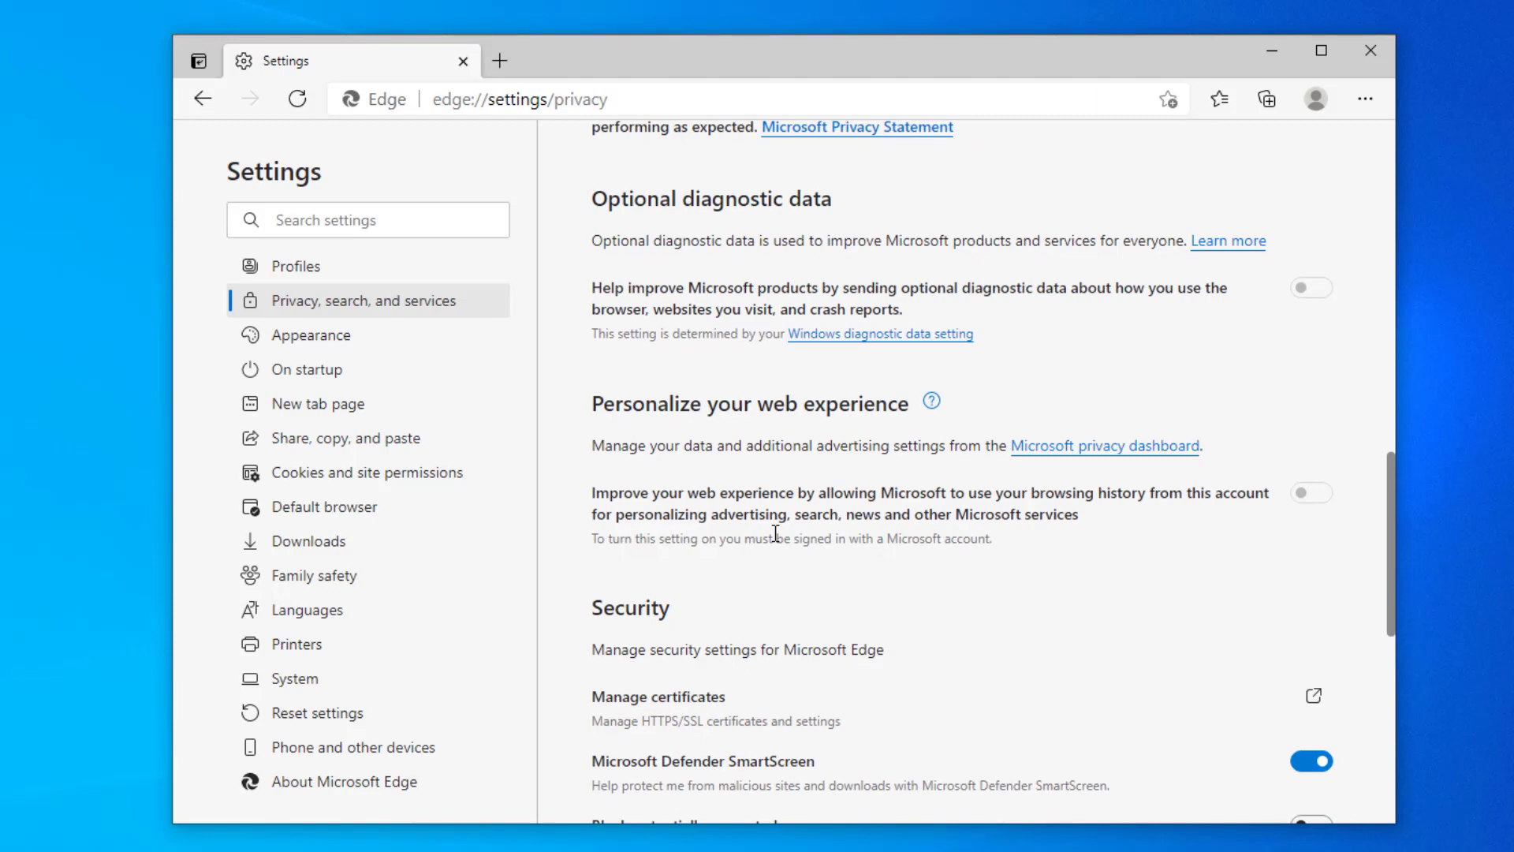
scroll(775, 535, "down", 1)
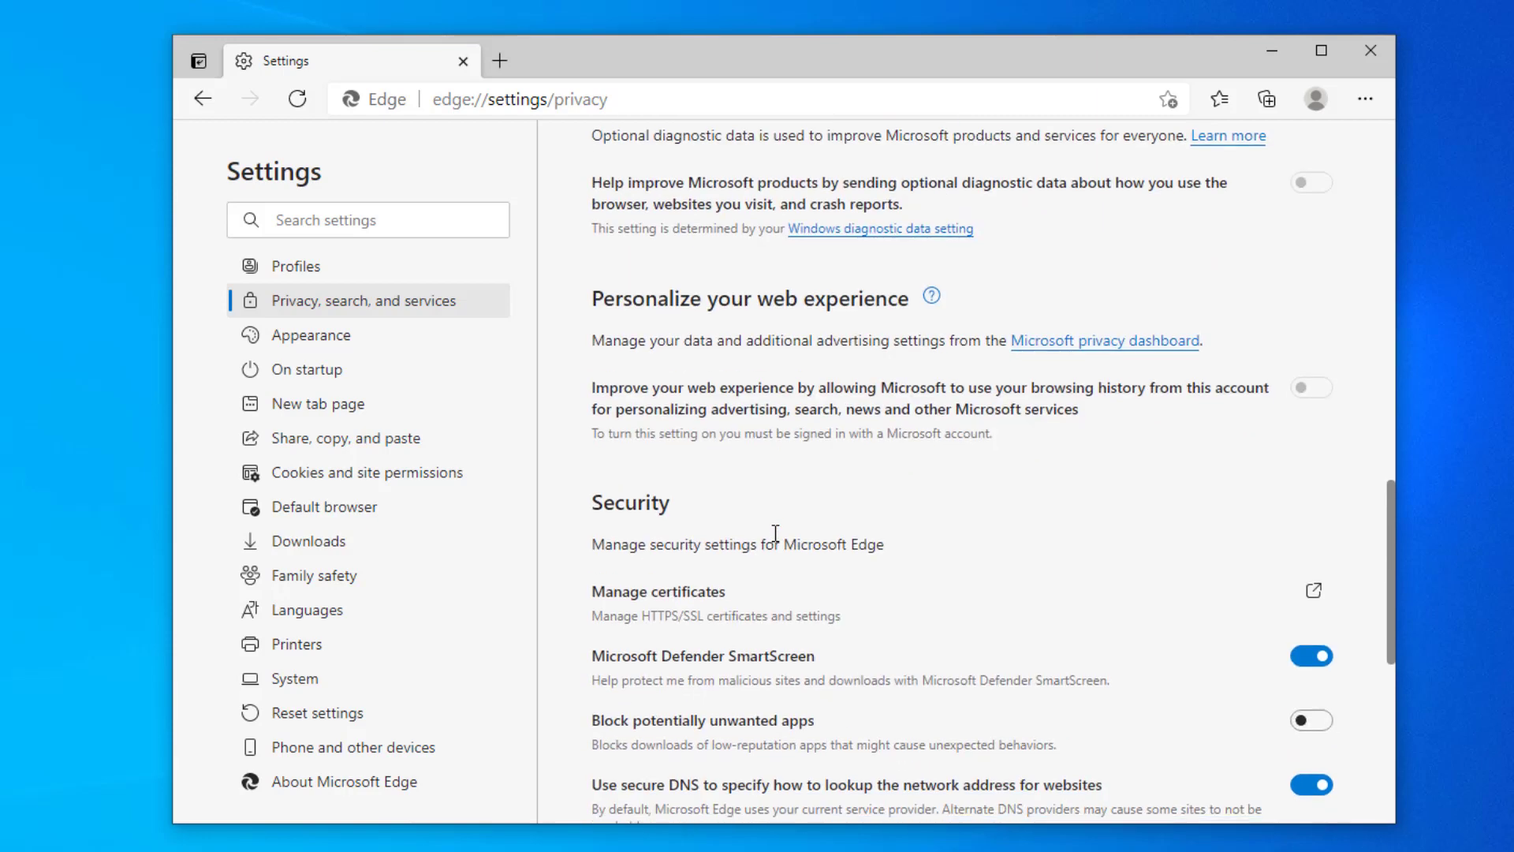
scroll(776, 535, "down", 1)
scroll(776, 543, "down", 2)
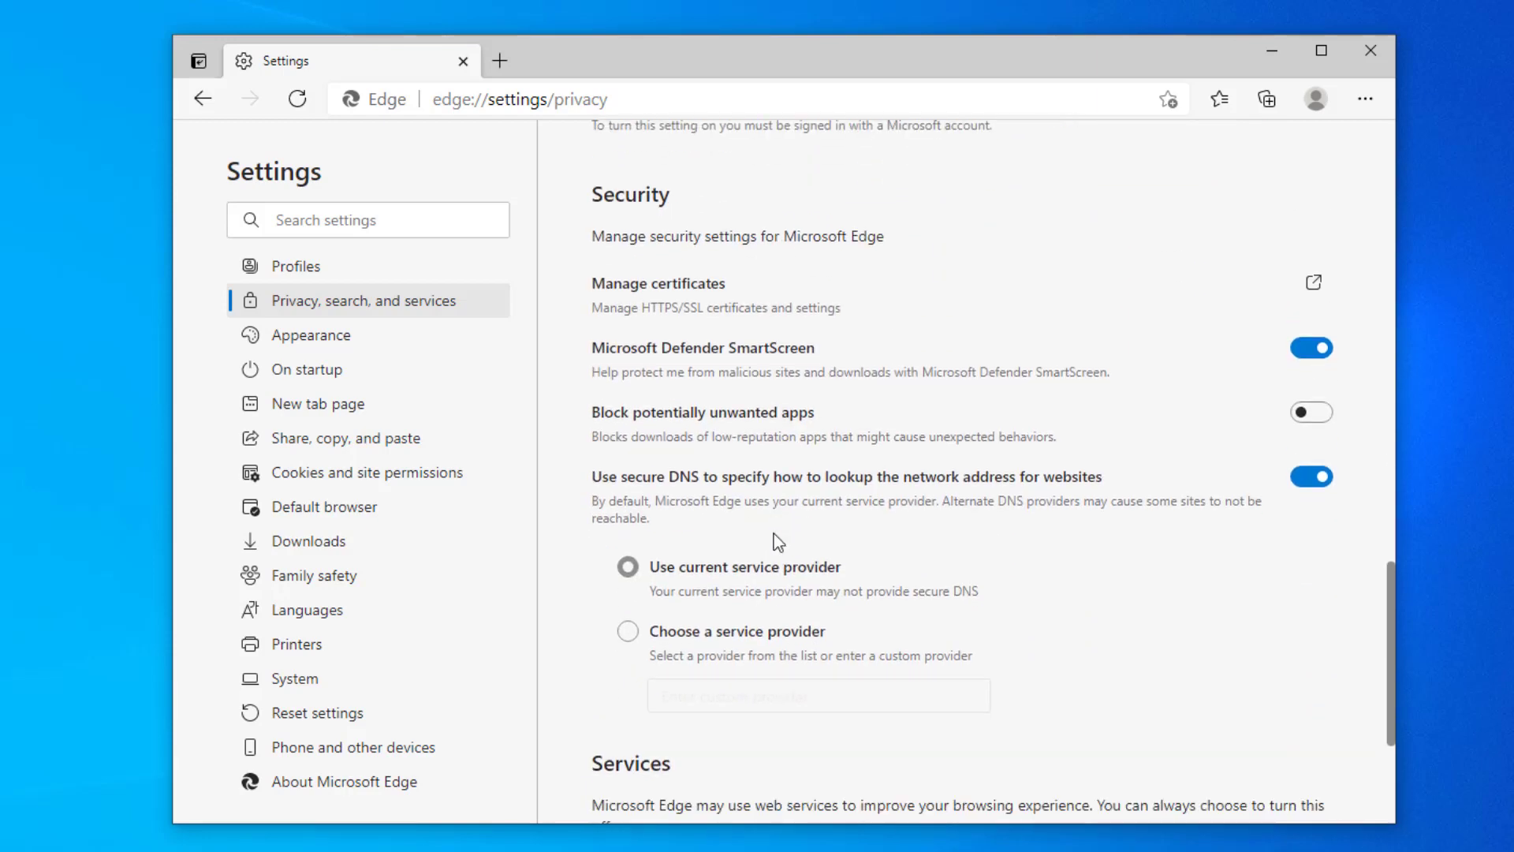
scroll(775, 539, "down", 1)
scroll(774, 534, "down", 2)
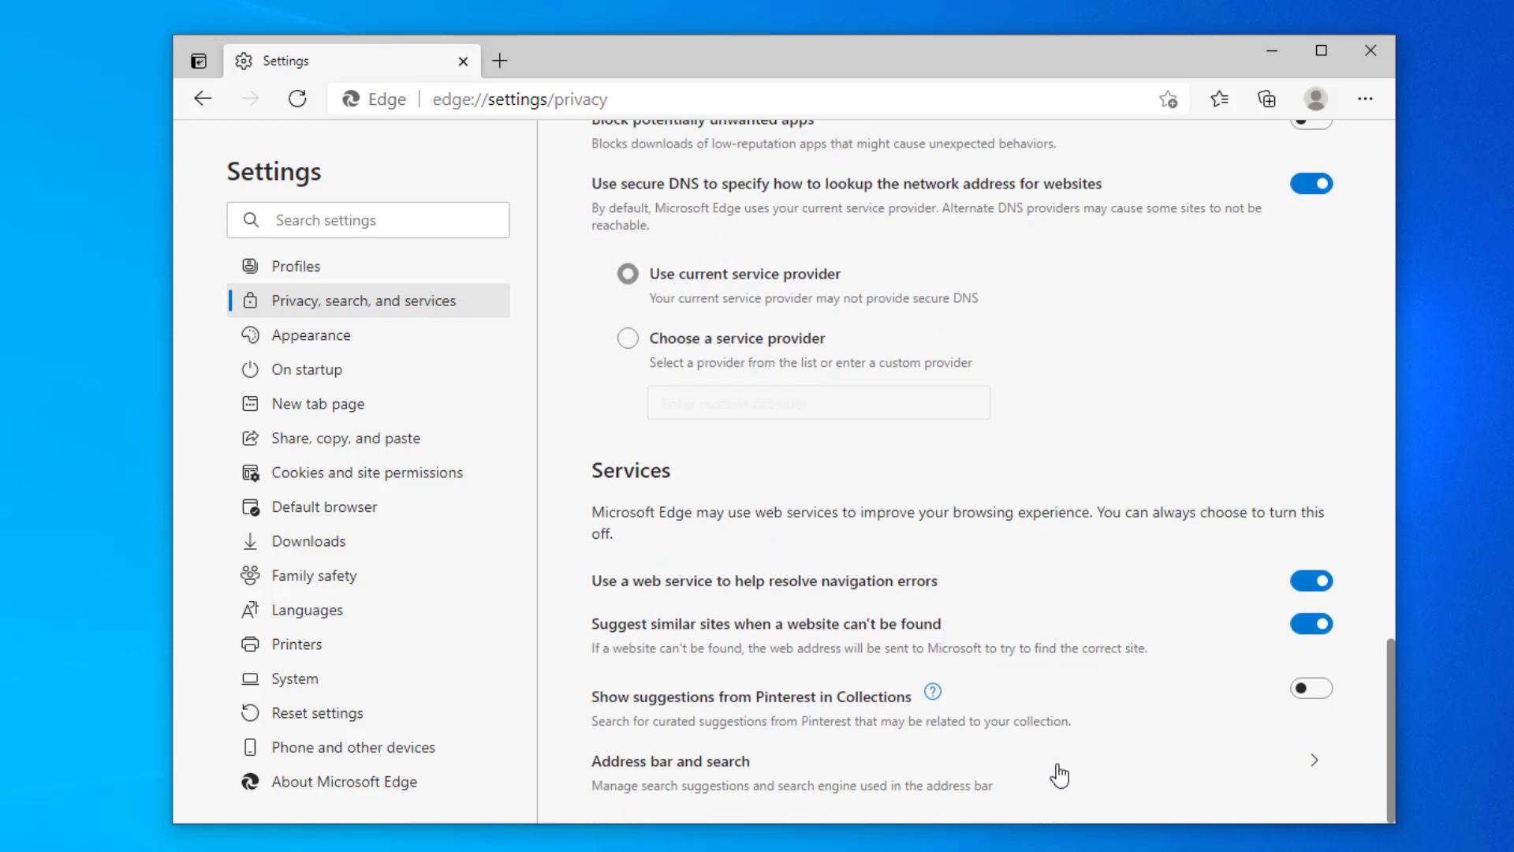
Step: Make Google the search engine used in Edge's address bar
left_click(1110, 772)
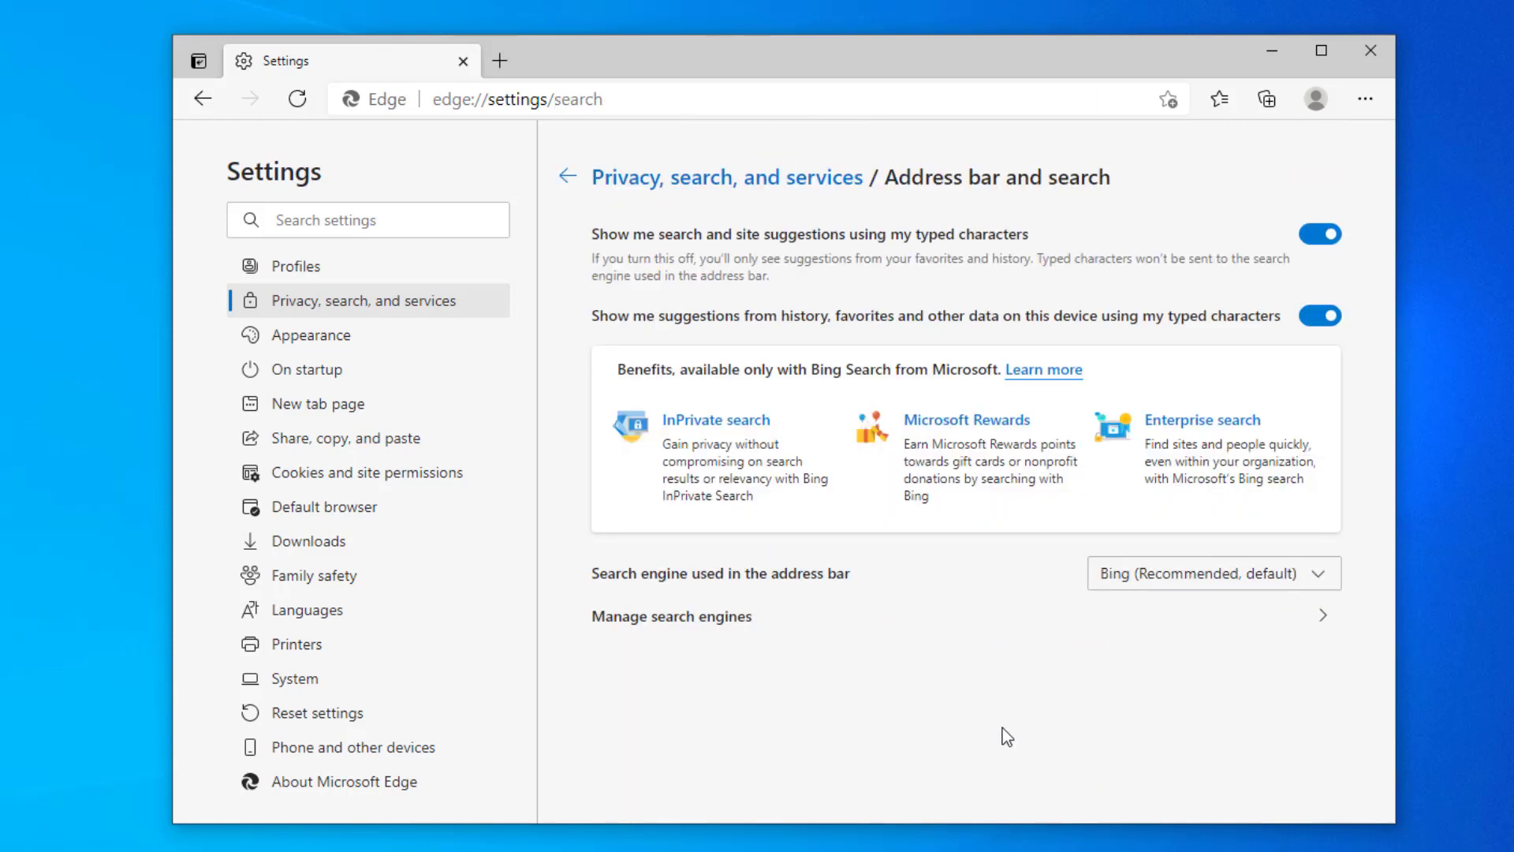
left_click(1161, 577)
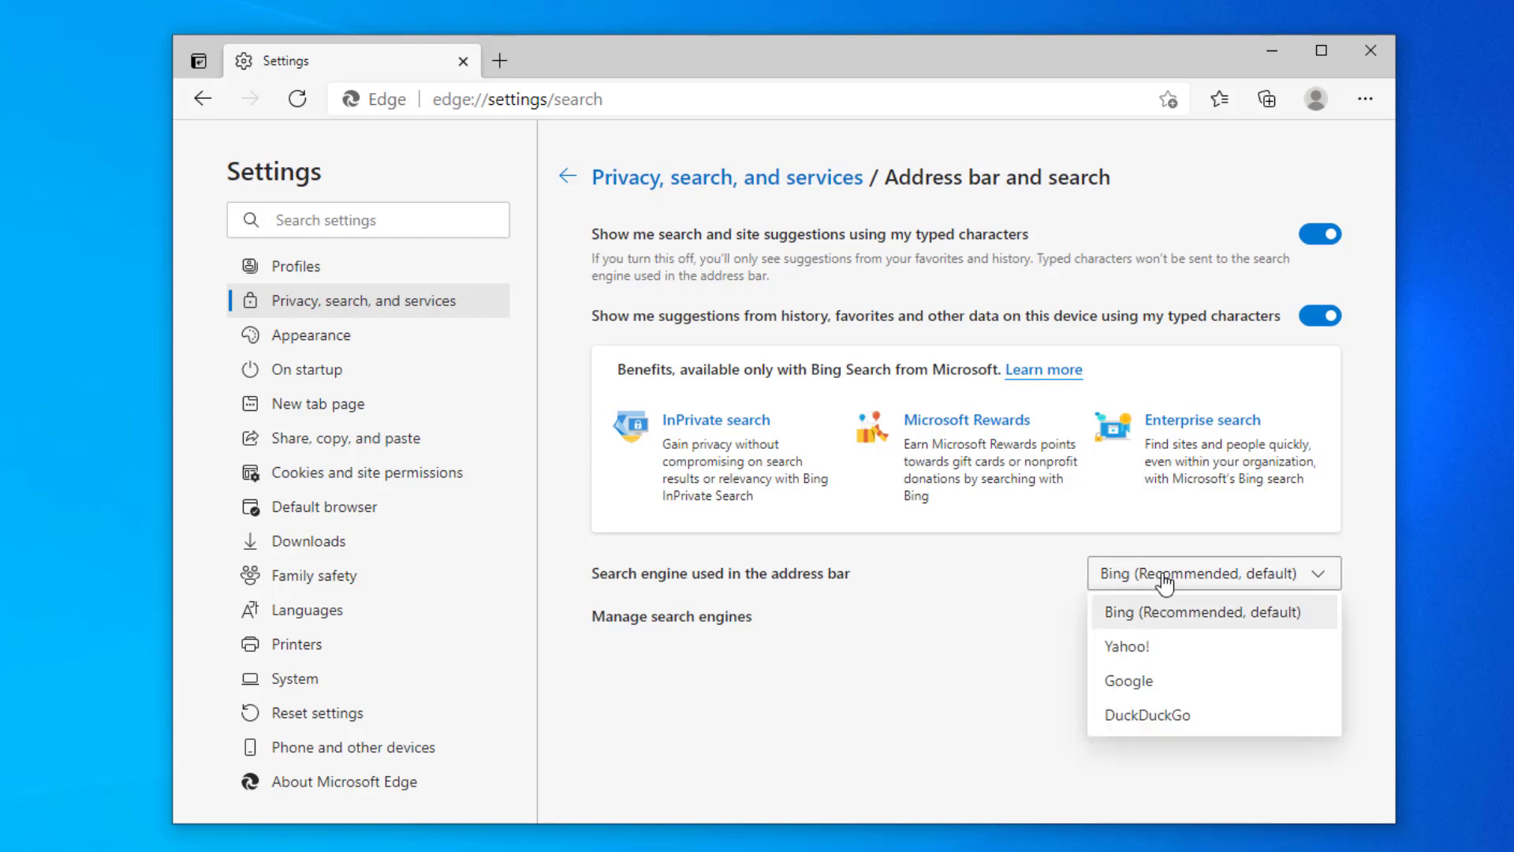
left_click(1146, 685)
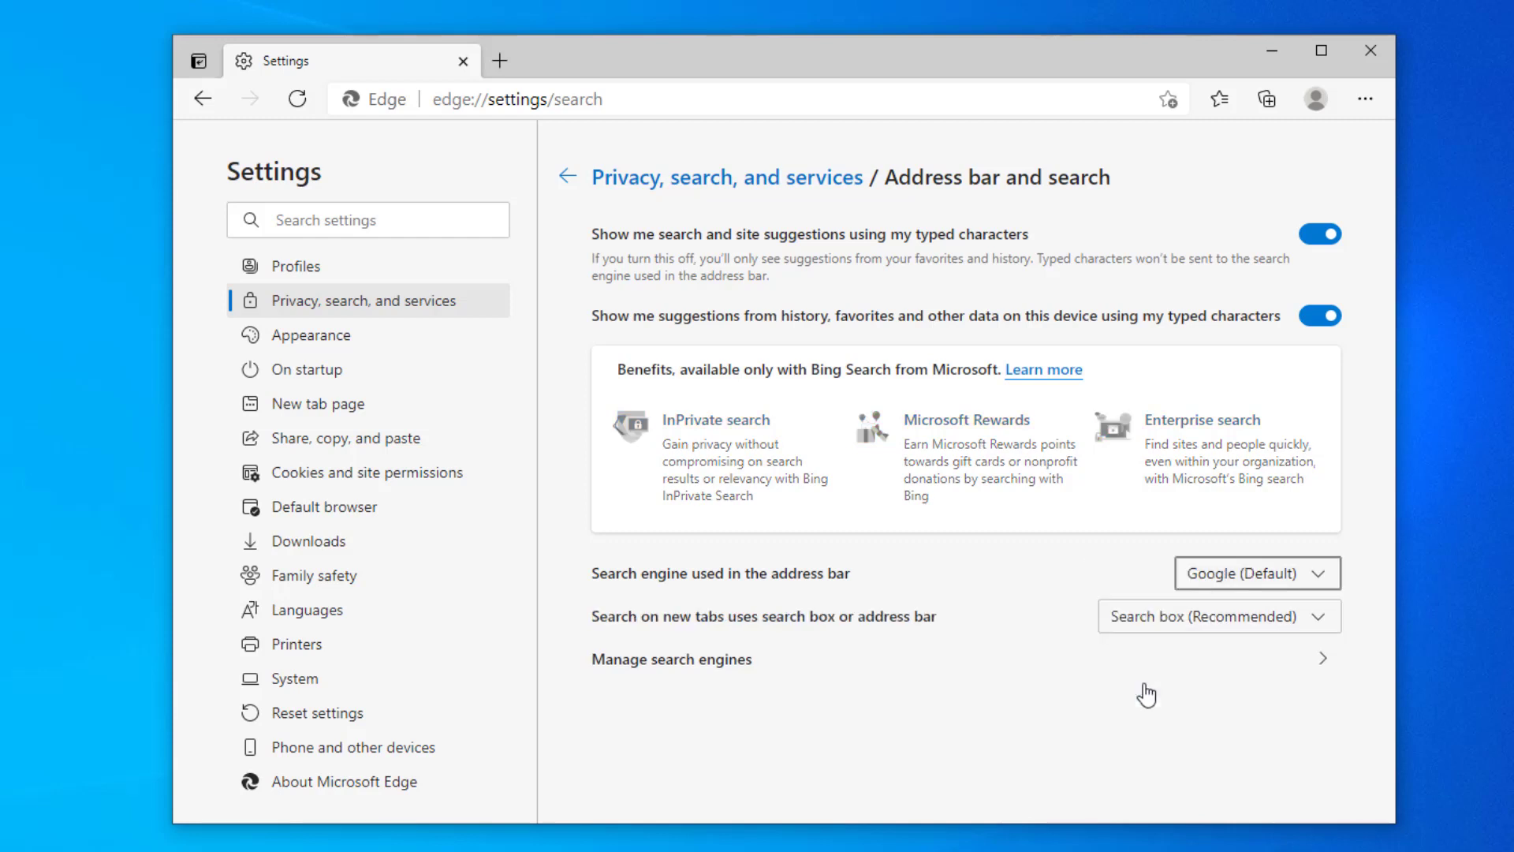
left_click(1182, 617)
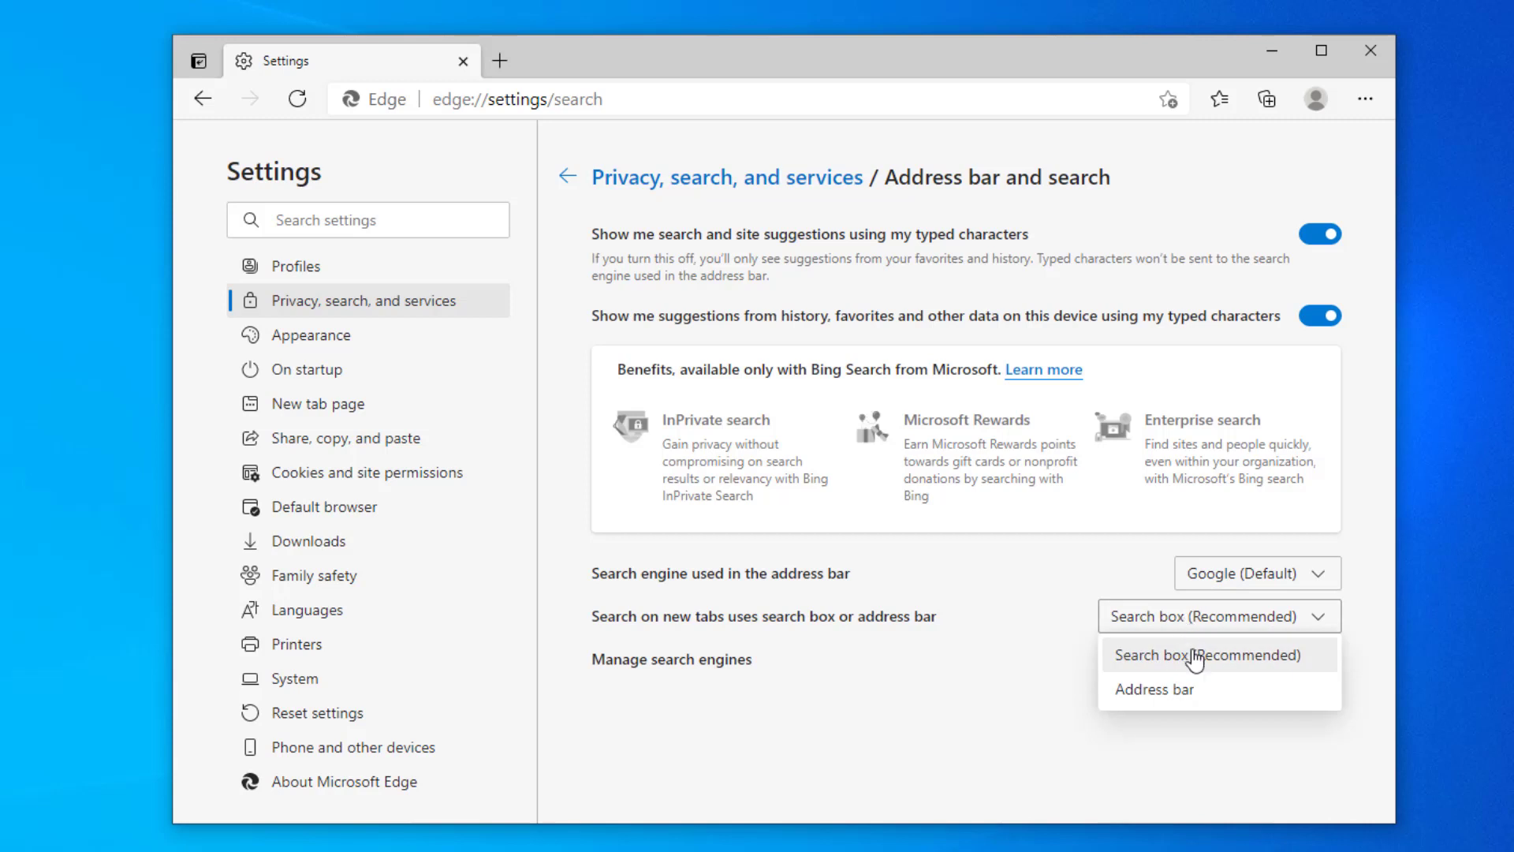
Step: Remove DuckDuckGo from Edge's managed search engines and close Settings
left_click(779, 680)
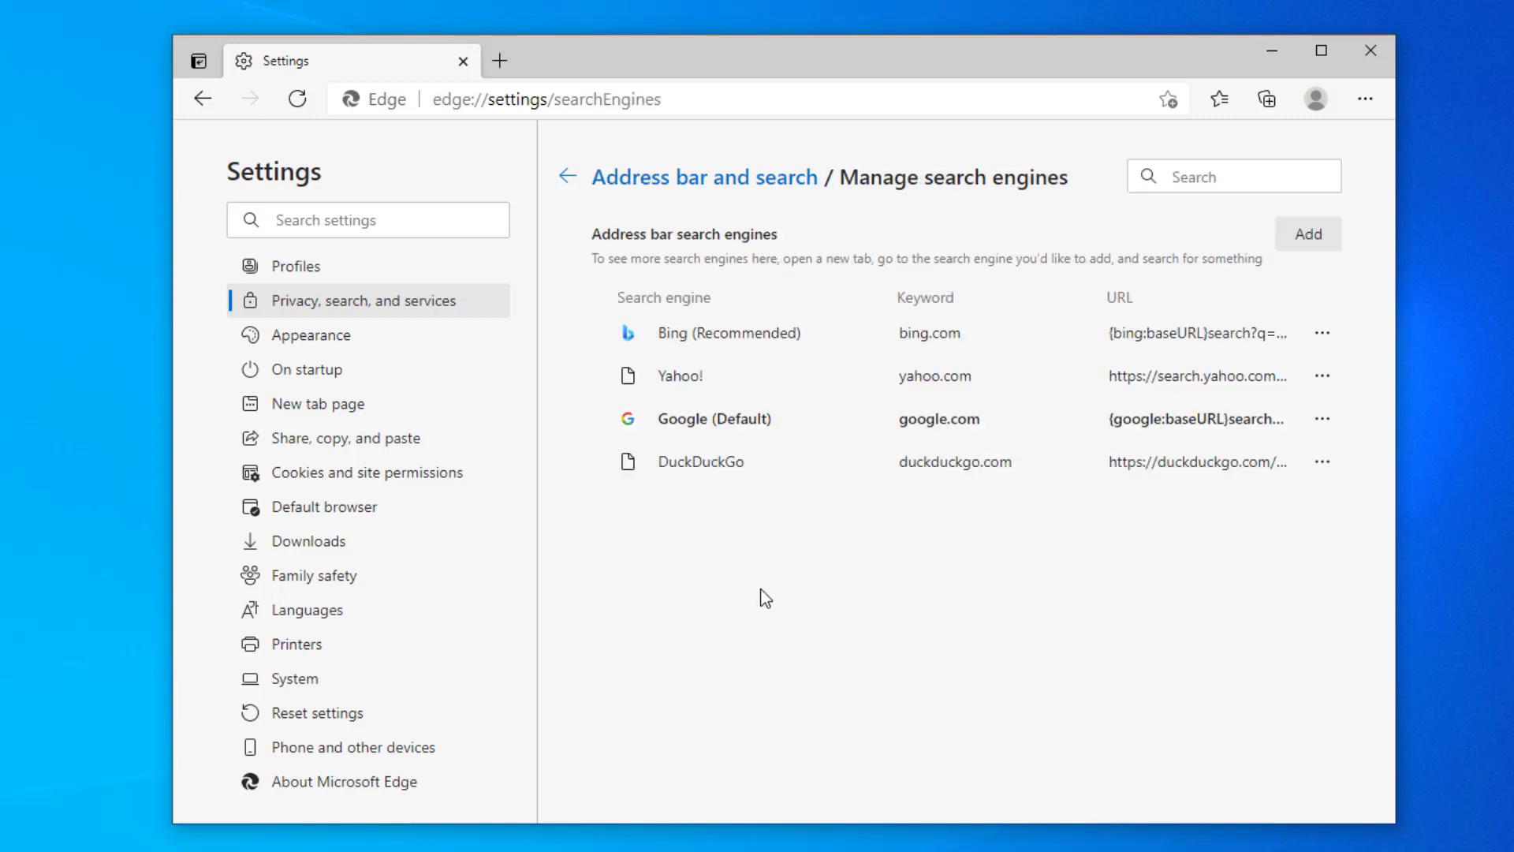
left_click(1321, 462)
left_click(1228, 537)
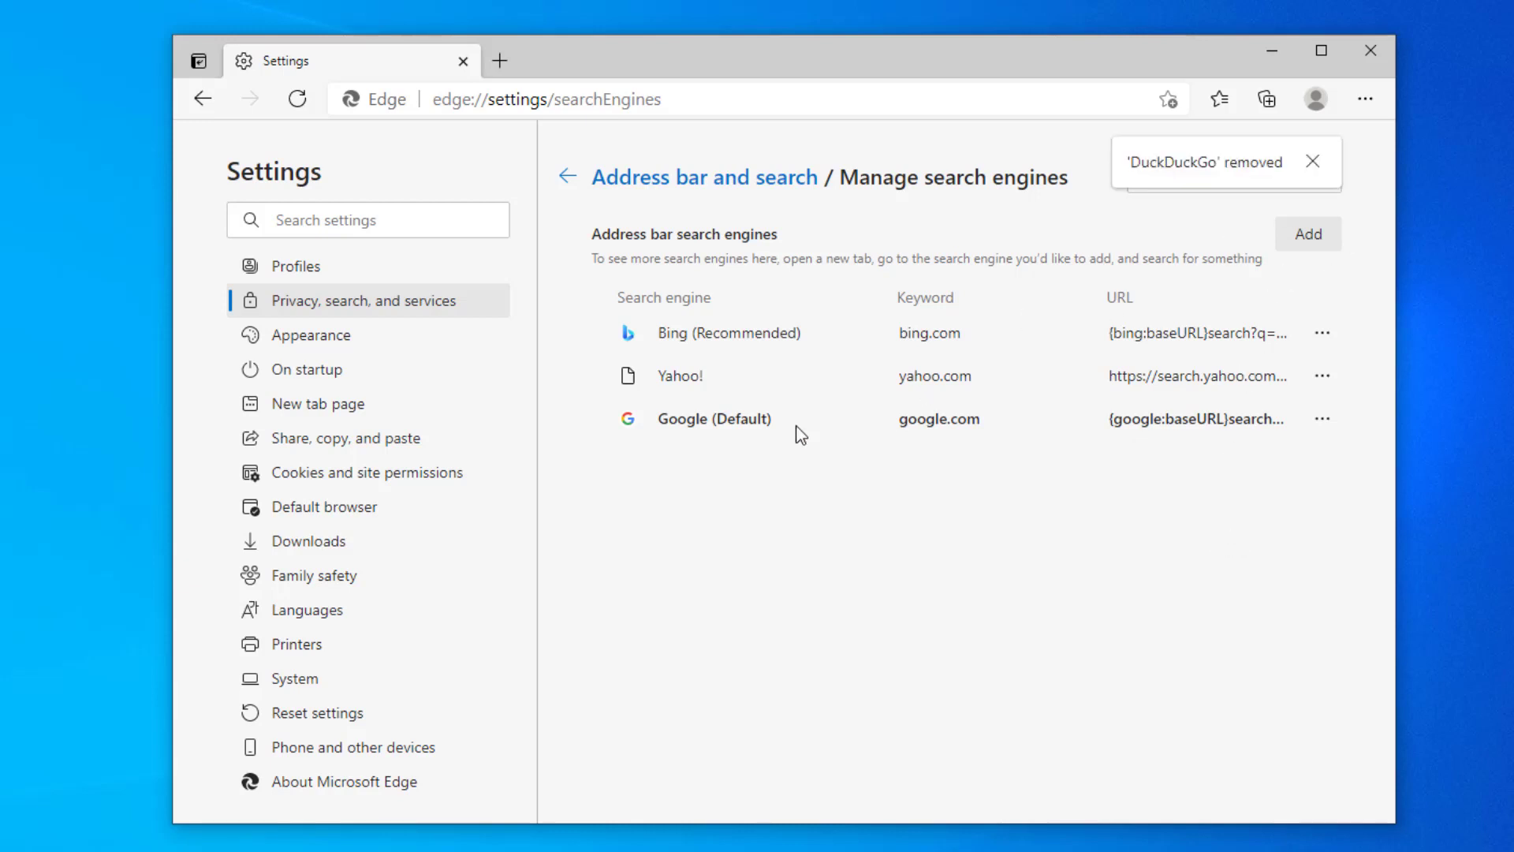
left_click(494, 59)
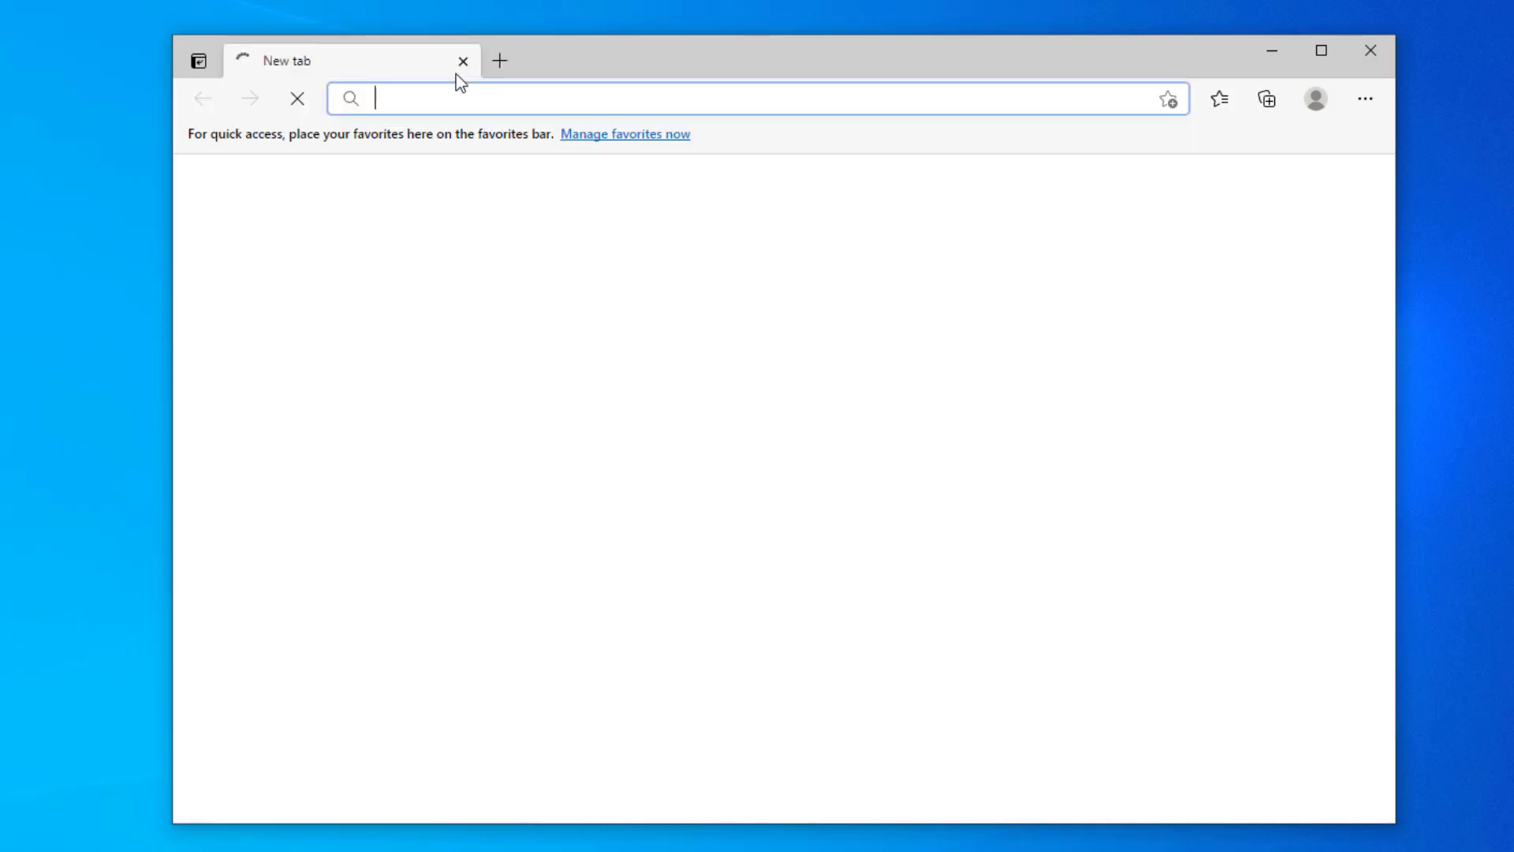
type("test")
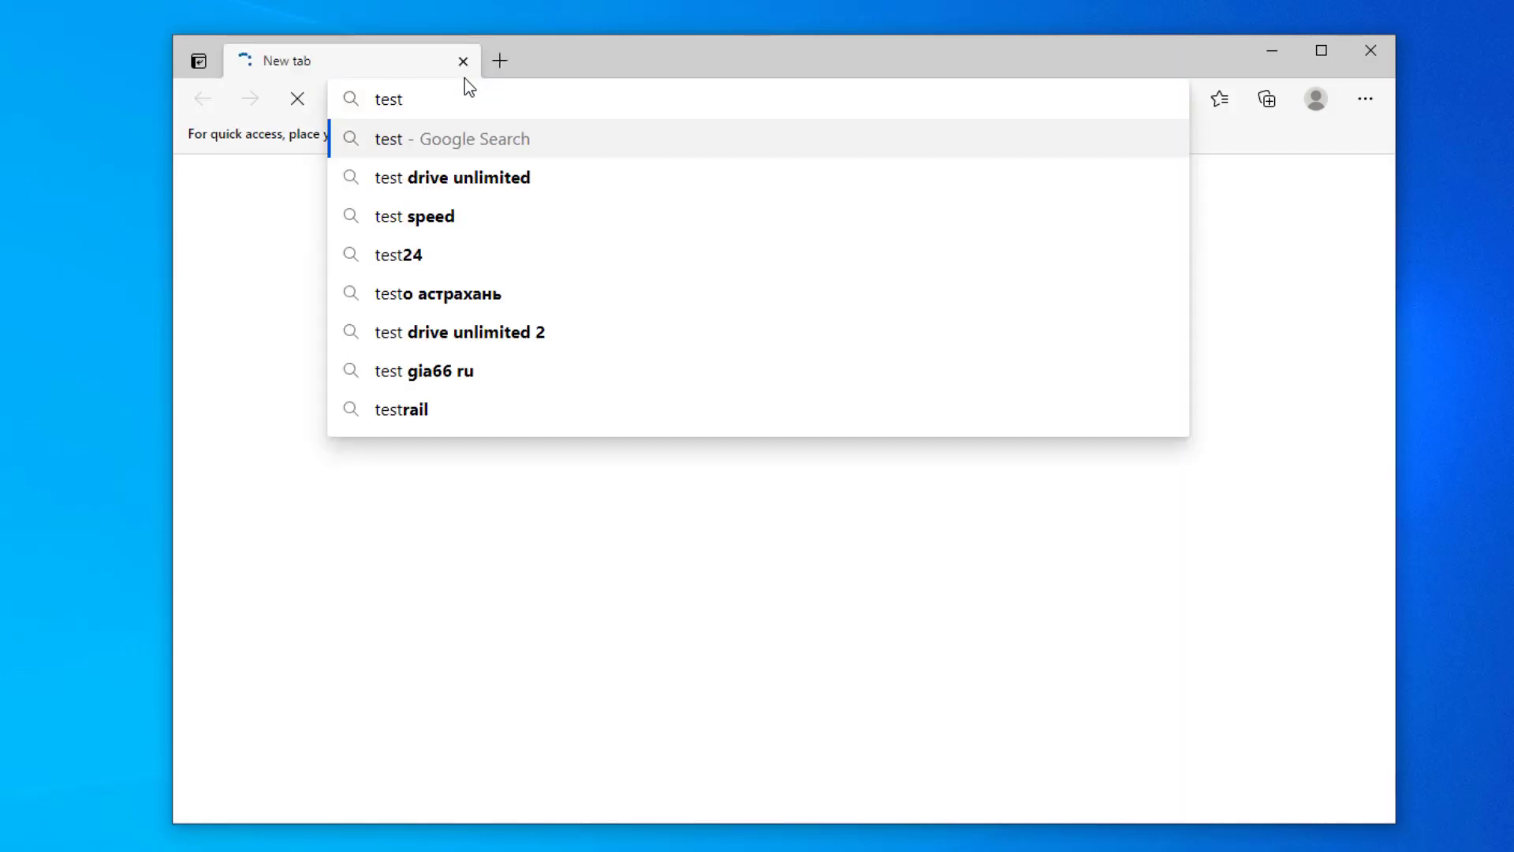
Step: Search 'test' from the address bar to confirm Google results, then close Edge
key("Return")
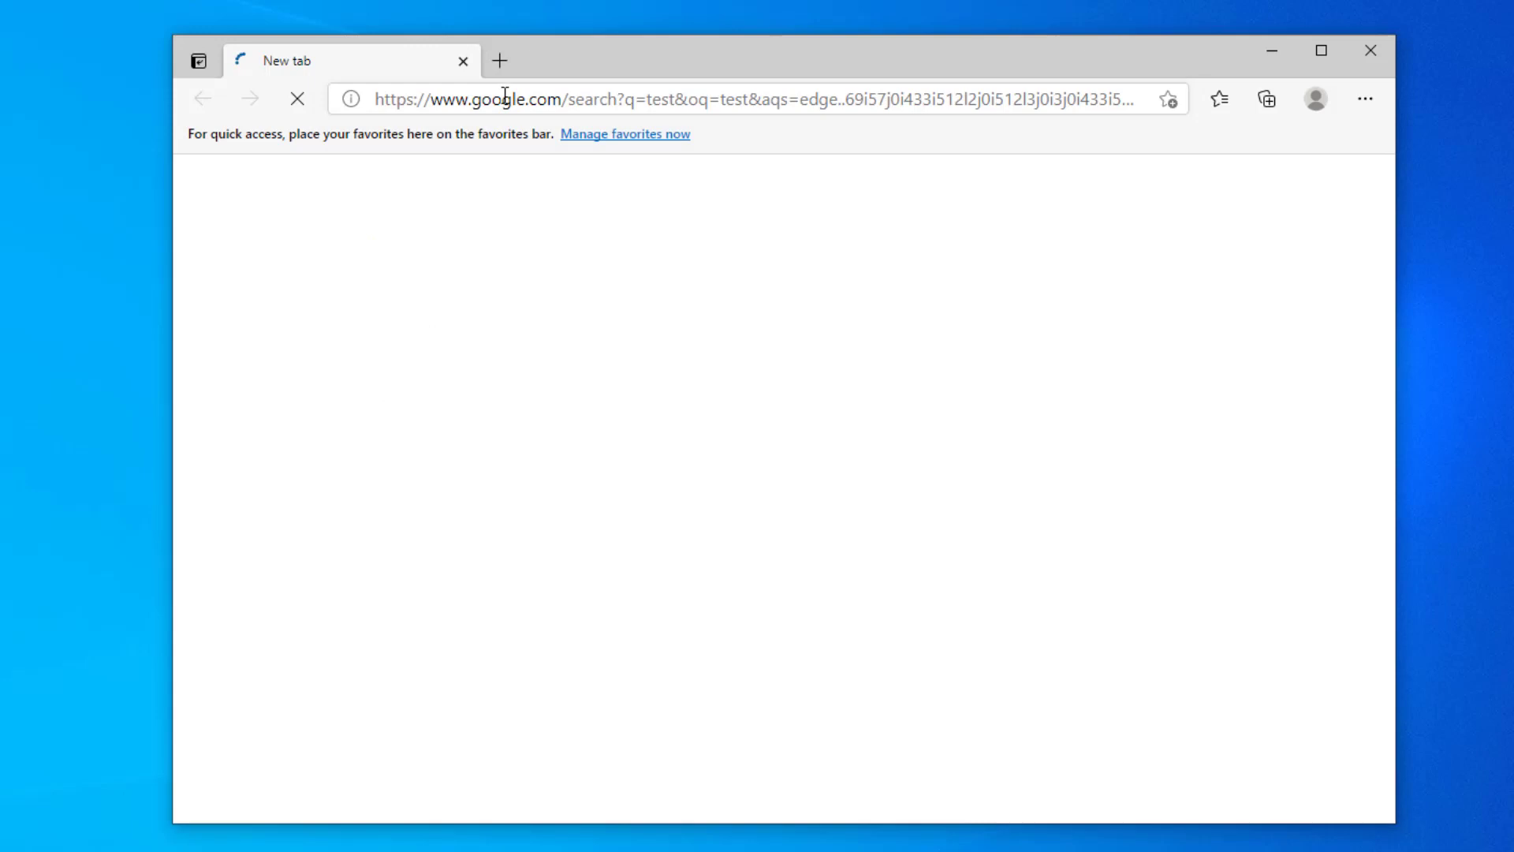
left_click(465, 60)
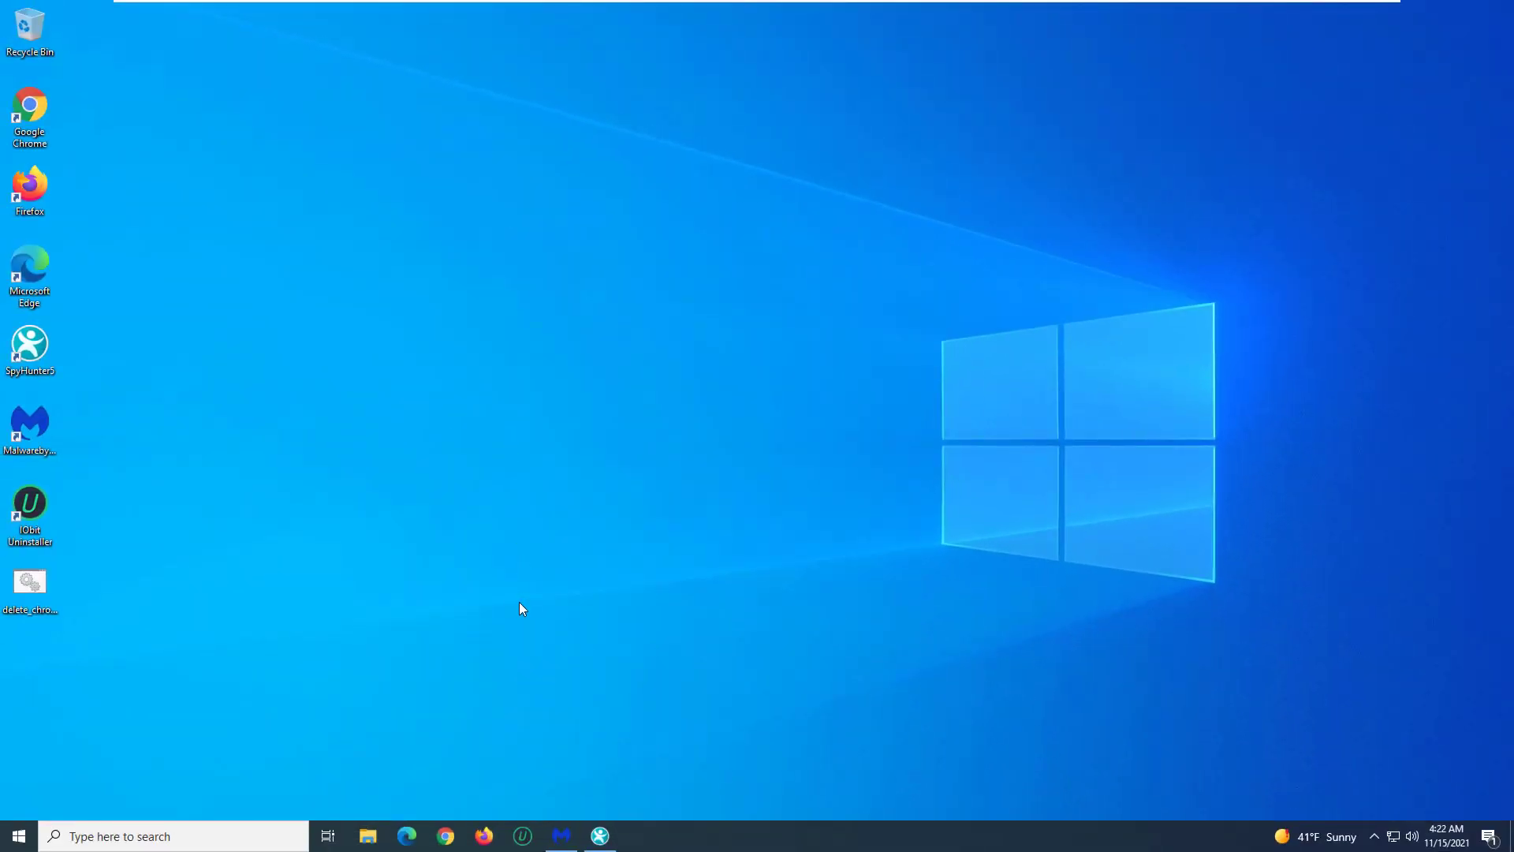
Step: Restore SpyHunter's 111-issue and Malwarebytes' 12-threat scan result windows
left_click(598, 837)
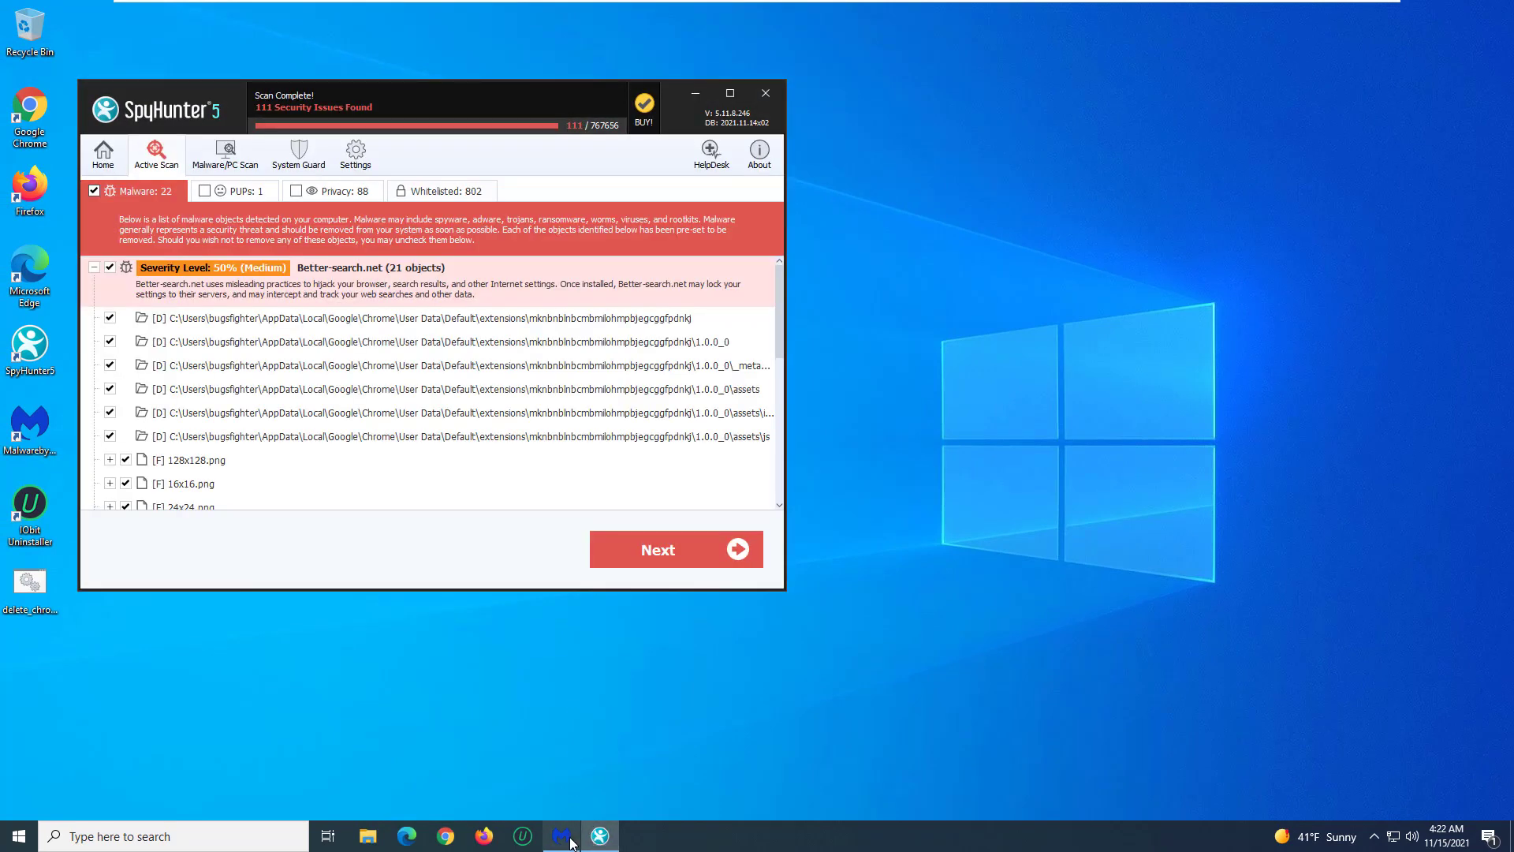
left_click(564, 838)
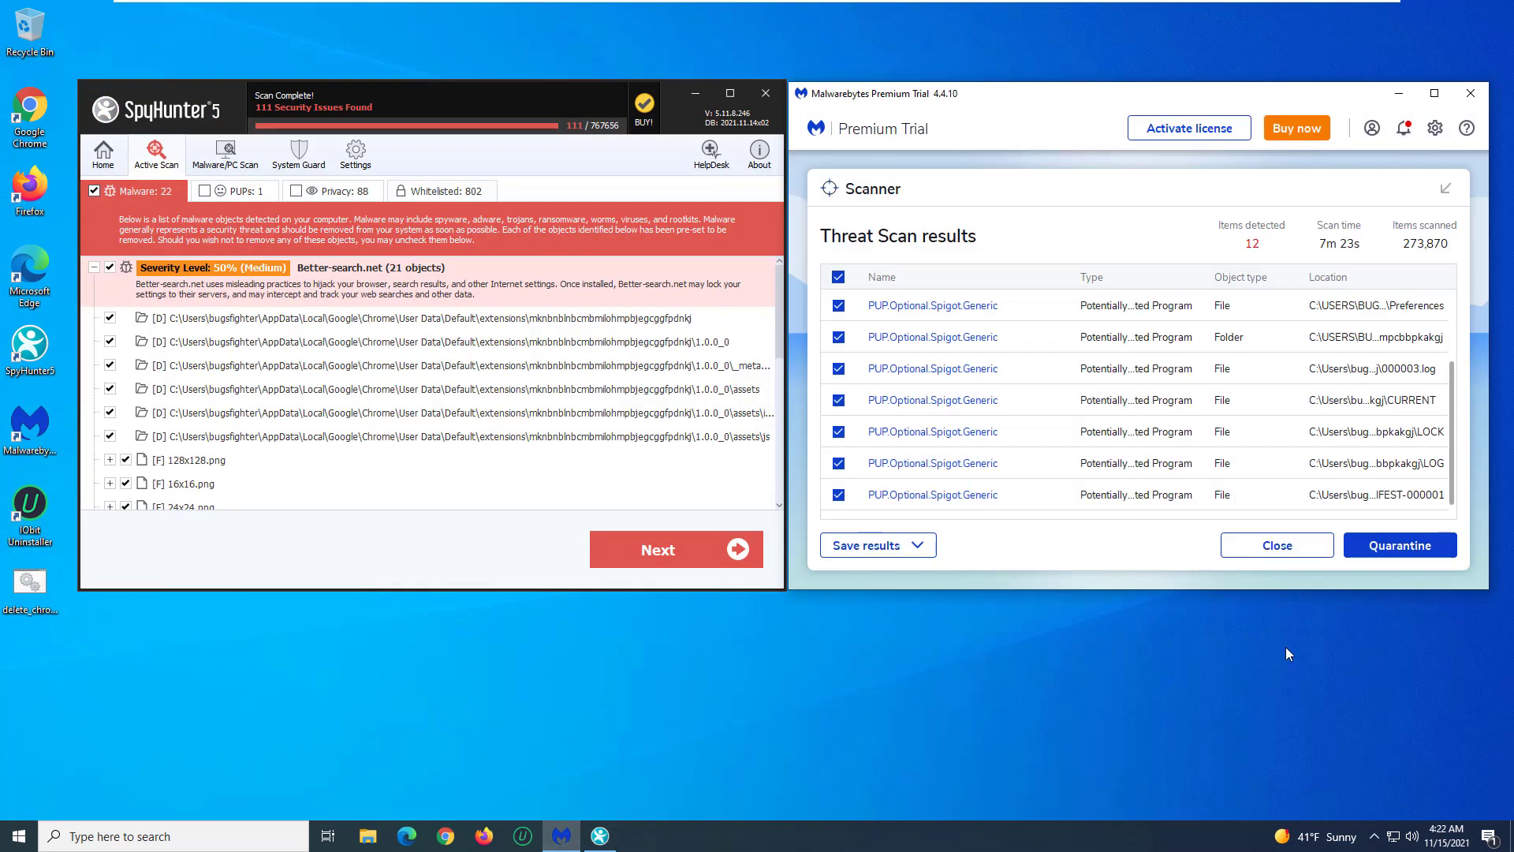